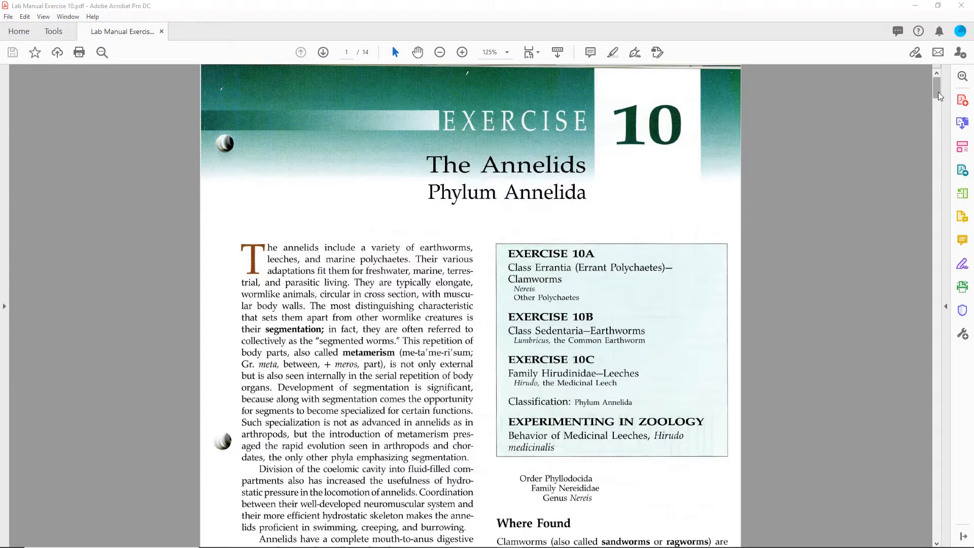
Read the Behavior and External Features instructions on pages 135–136 of the lab manual PDF
{"action": "left_click_drag", "start_coordinate": [938, 93], "coordinate": [937, 111]}
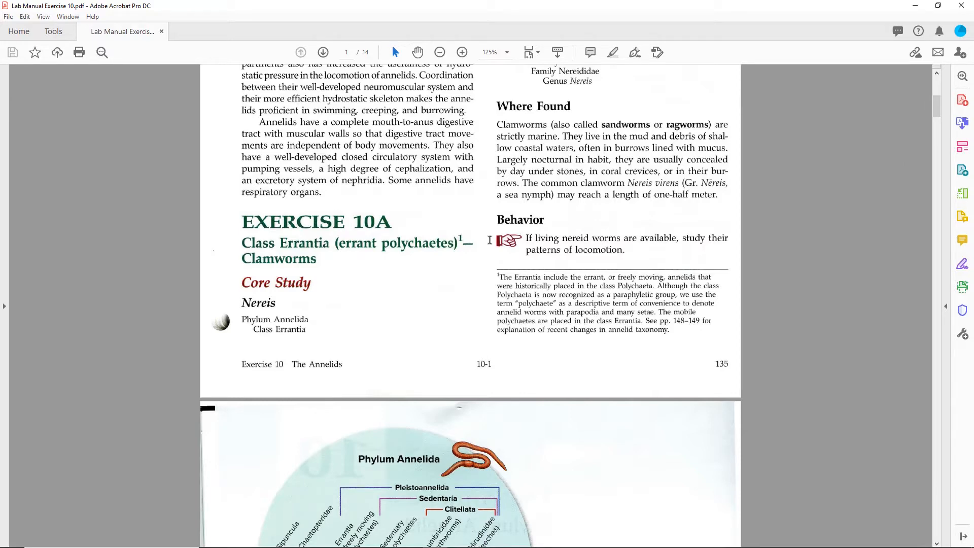
{"action": "left_click_drag", "start_coordinate": [490, 240], "coordinate": [659, 251]}
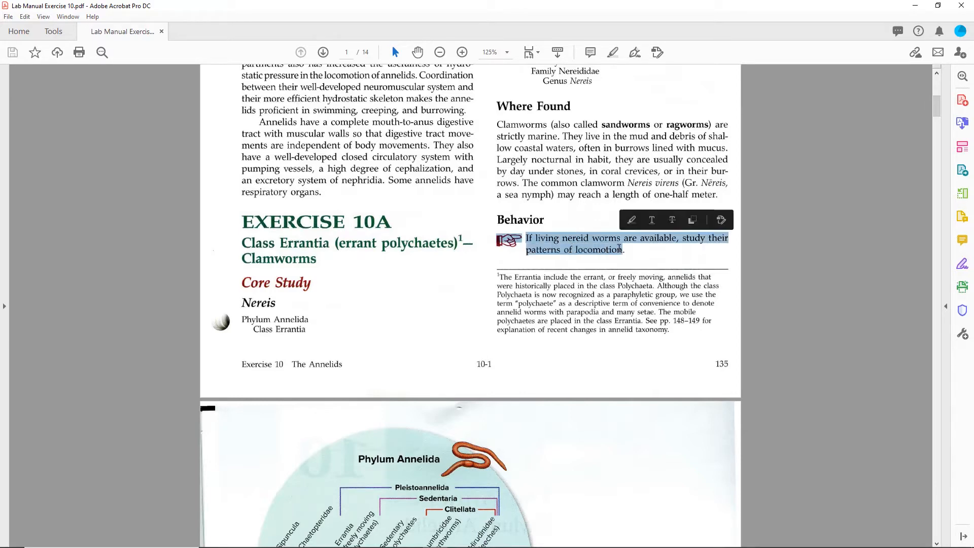
{"action": "left_click", "coordinate": [676, 253]}
{"action": "left_click", "coordinate": [678, 257]}
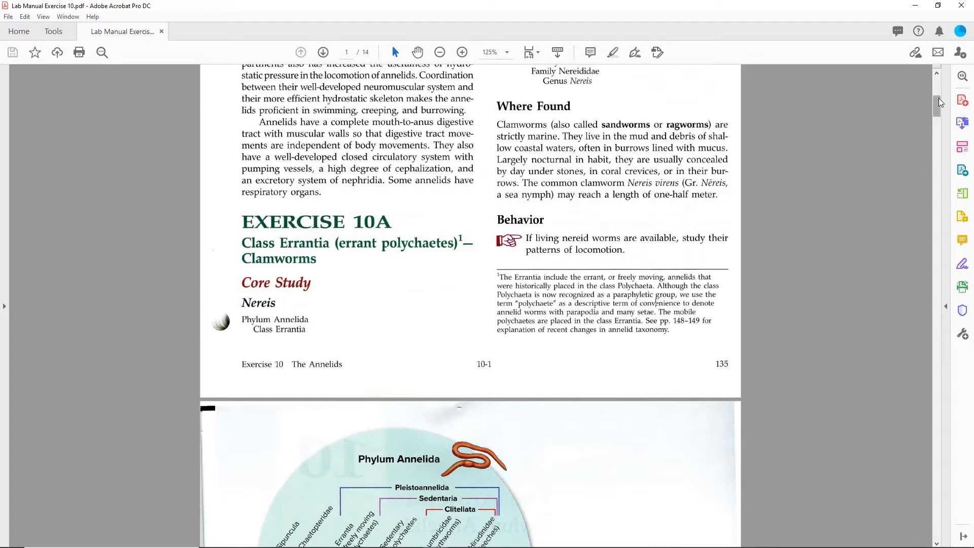
{"action": "left_click_drag", "start_coordinate": [937, 103], "coordinate": [937, 147]}
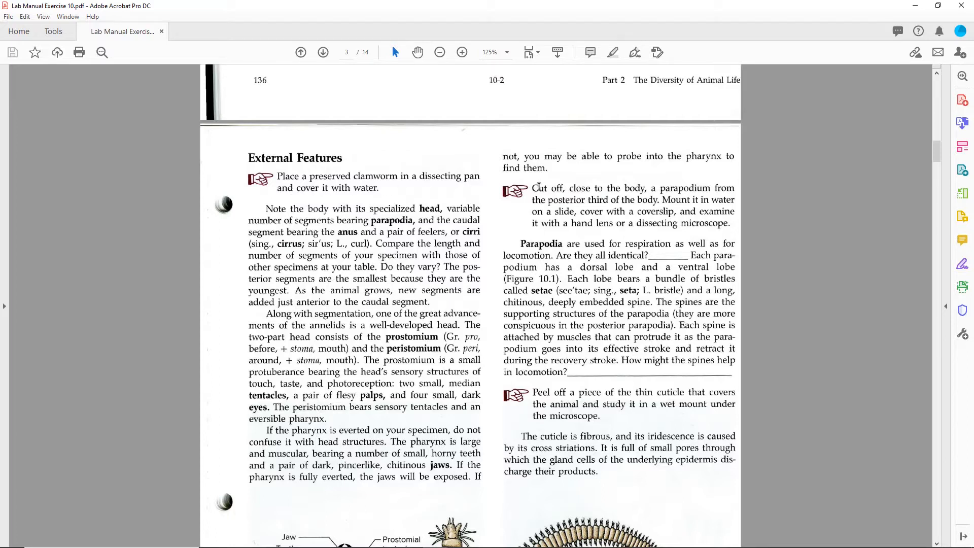
{"action": "left_click_drag", "start_coordinate": [534, 188], "coordinate": [735, 227]}
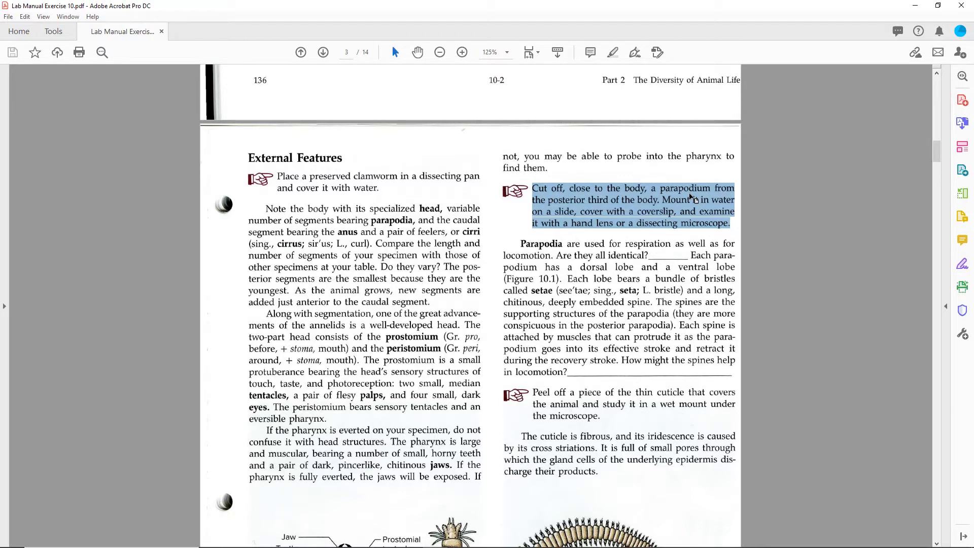
{"action": "left_click", "coordinate": [690, 195]}
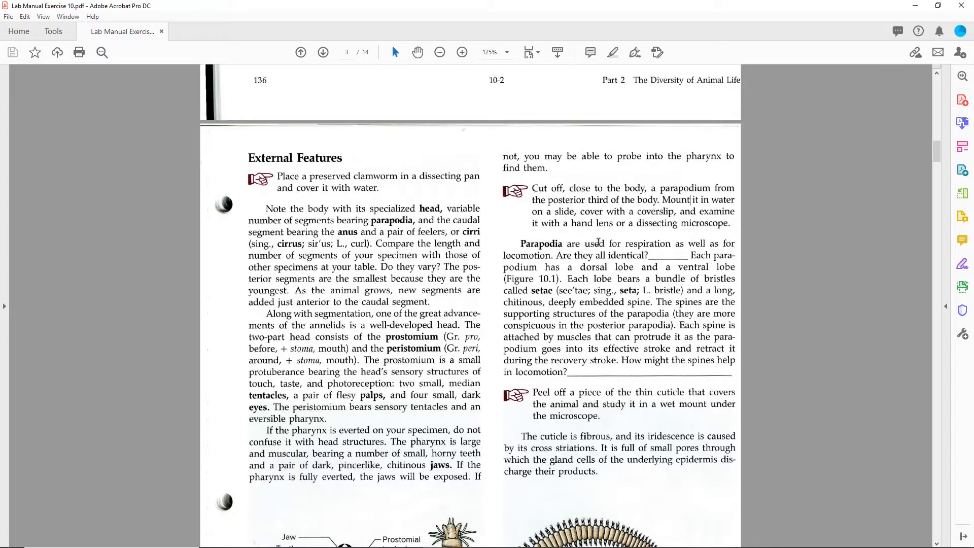
Switch to the browser and open the Lab (Week 10A) folder in the course content
{"action": "mouse_move", "coordinate": [518, 544]}
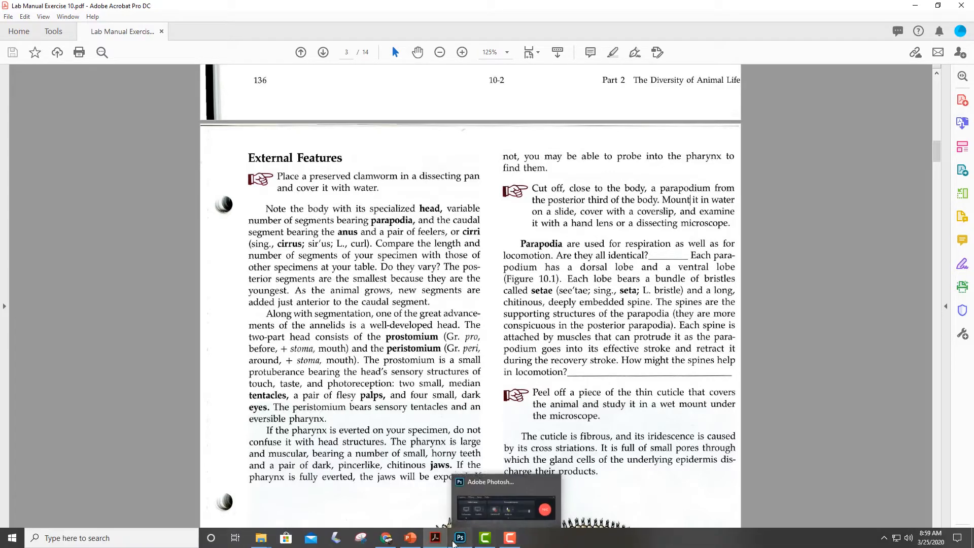
{"action": "left_click", "coordinate": [392, 543]}
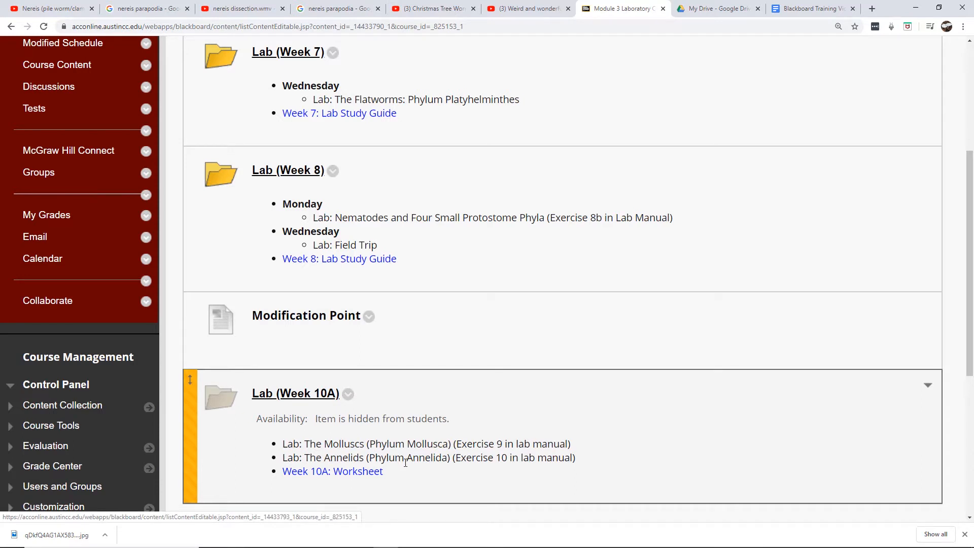
{"action": "left_click", "coordinate": [299, 396]}
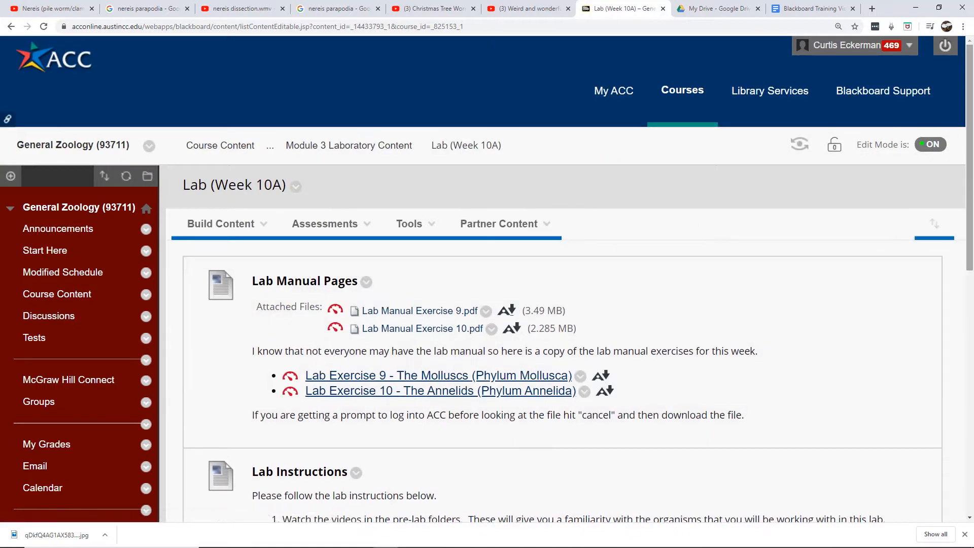
Open the Lab Stations: The Annelids (Phylum Annelida) folder
{"action": "left_click_drag", "start_coordinate": [972, 98], "coordinate": [972, 147]}
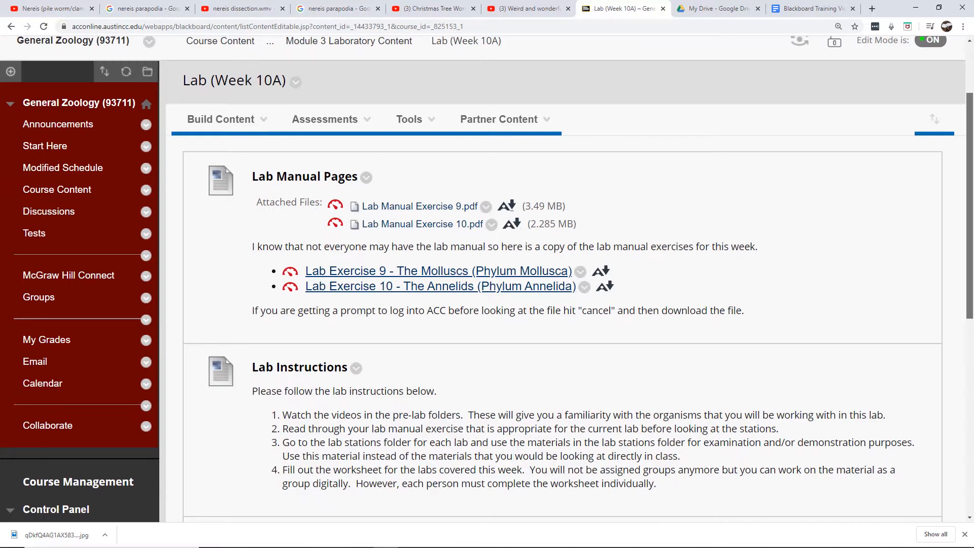
{"action": "left_click_drag", "start_coordinate": [973, 147], "coordinate": [972, 190]}
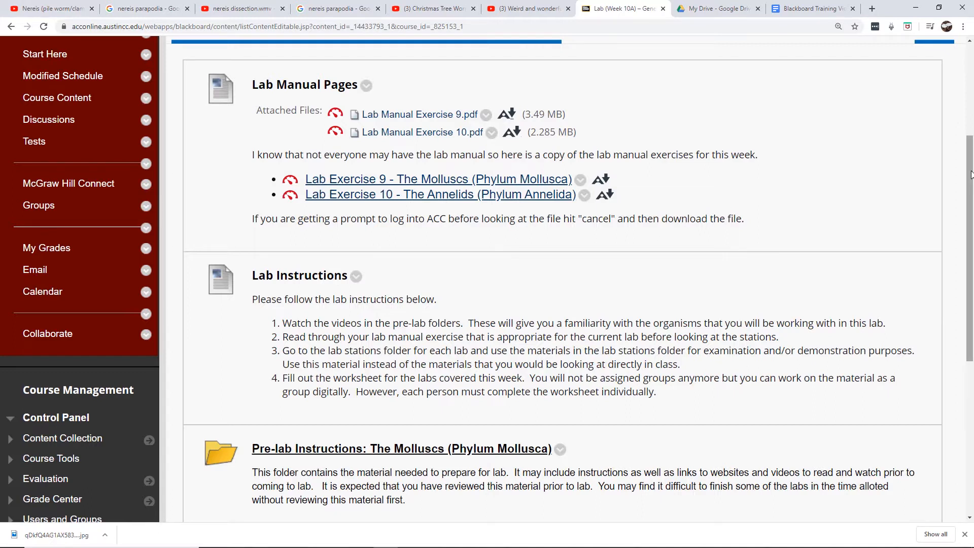
{"action": "left_click_drag", "start_coordinate": [972, 174], "coordinate": [963, 261]}
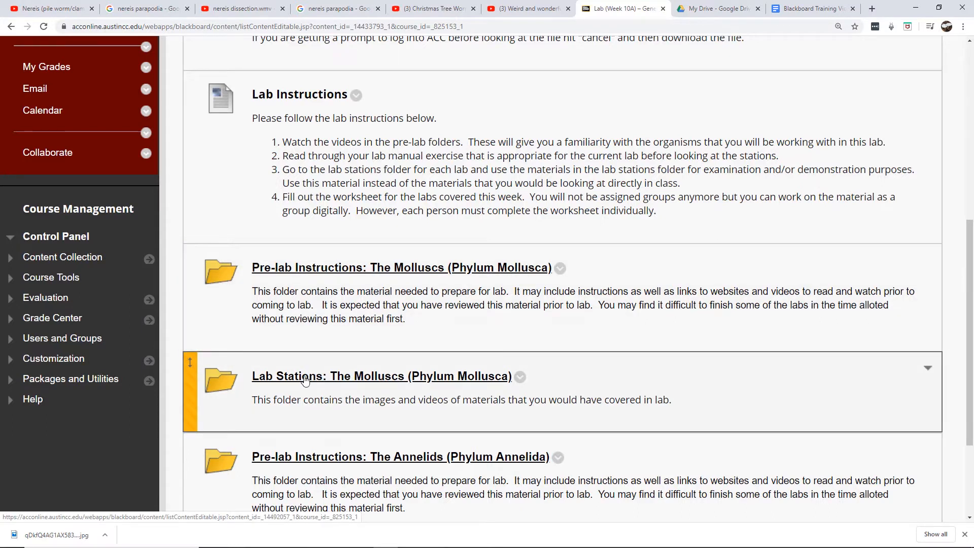
{"action": "left_click_drag", "start_coordinate": [969, 275], "coordinate": [970, 343]}
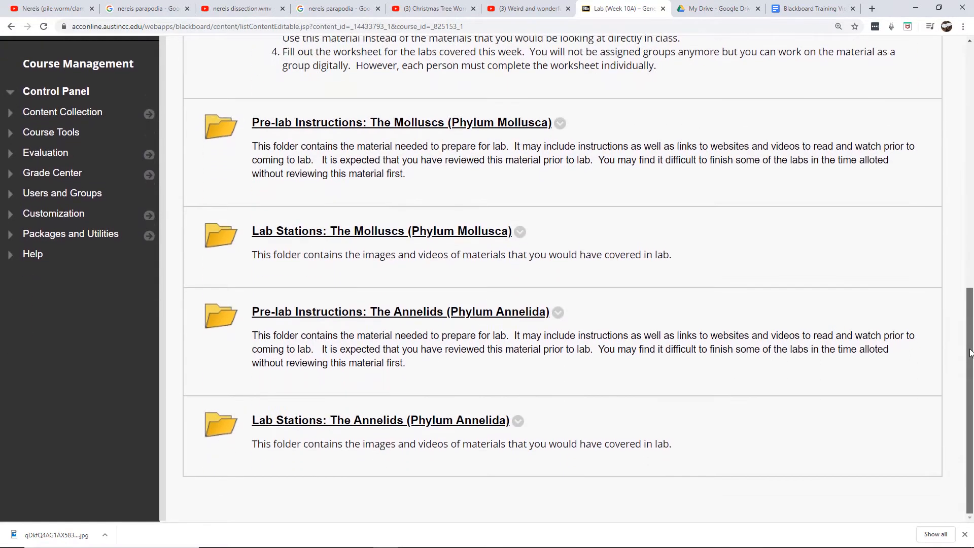
{"action": "left_click", "coordinate": [359, 421]}
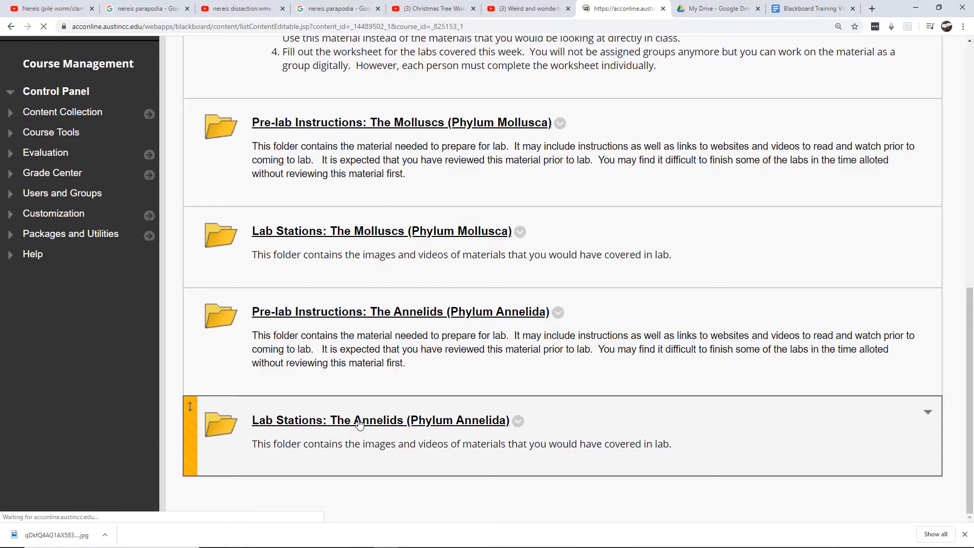
Open the Station 1 - Class Errantia: Family Nereididae - Clamworms folder
{"action": "scroll", "coordinate": [972, 157], "scroll_direction": "down", "scroll_amount": 2}
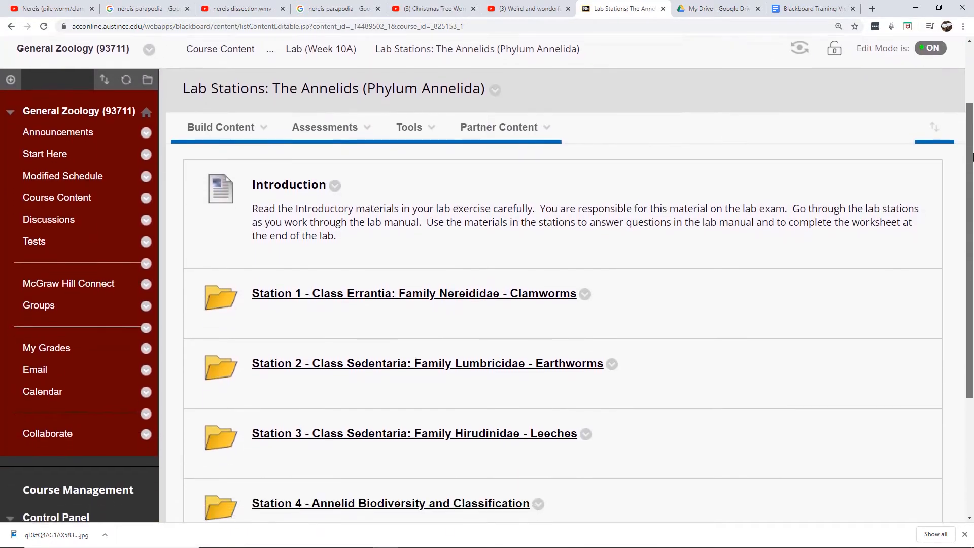
{"action": "left_click_drag", "start_coordinate": [972, 157], "coordinate": [971, 207]}
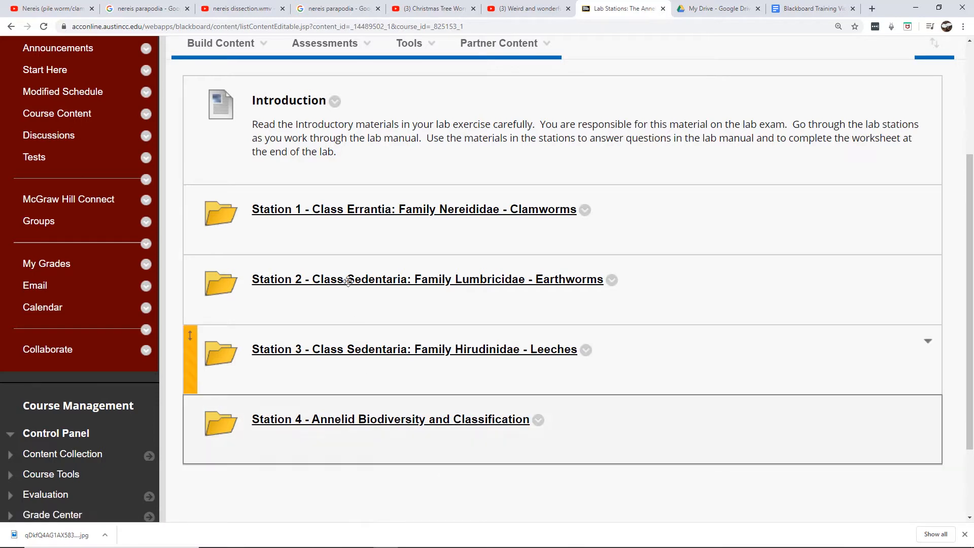
{"action": "left_click", "coordinate": [397, 213]}
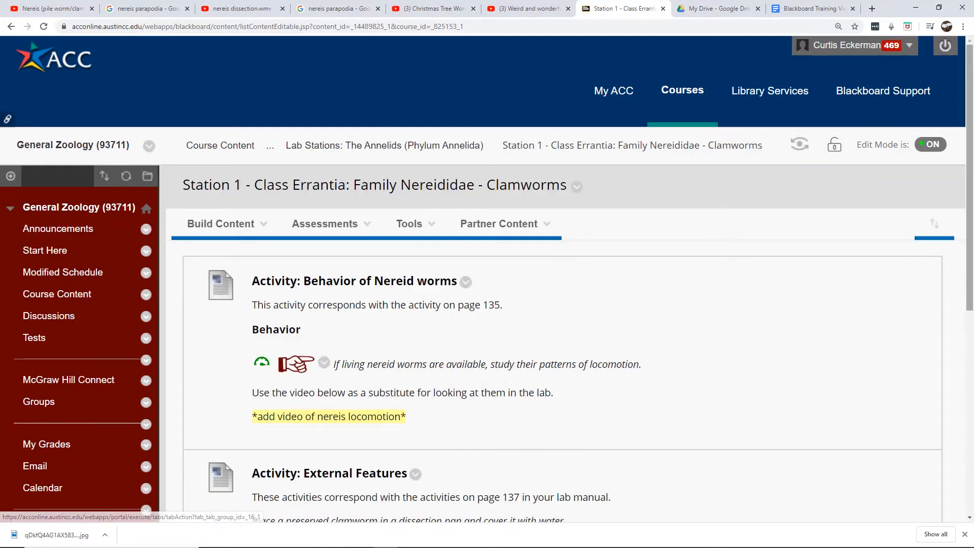
Compare the Station 1 activity text with the matching instructions in the lab manual PDF
{"action": "left_click_drag", "start_coordinate": [971, 81], "coordinate": [972, 142]}
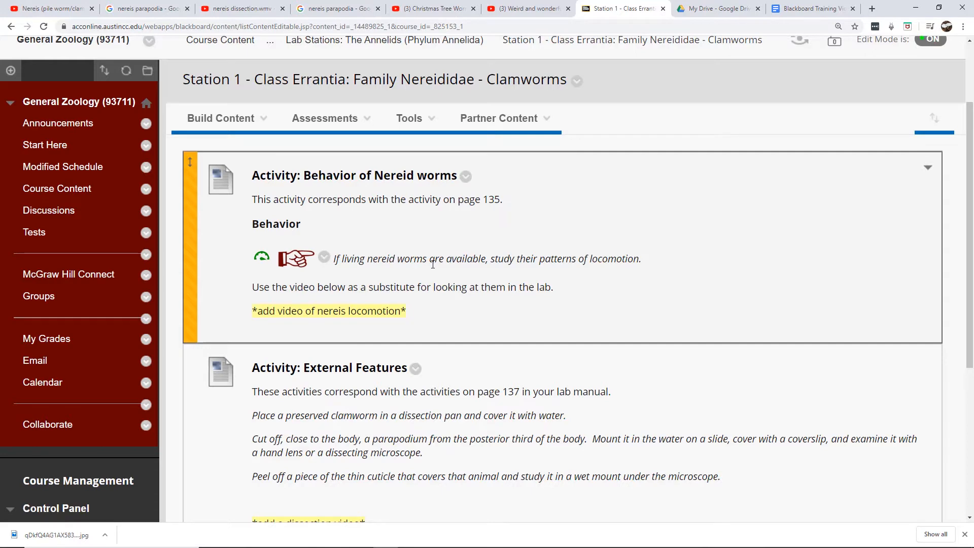
{"action": "scroll", "coordinate": [972, 151], "scroll_direction": "down", "scroll_amount": 2}
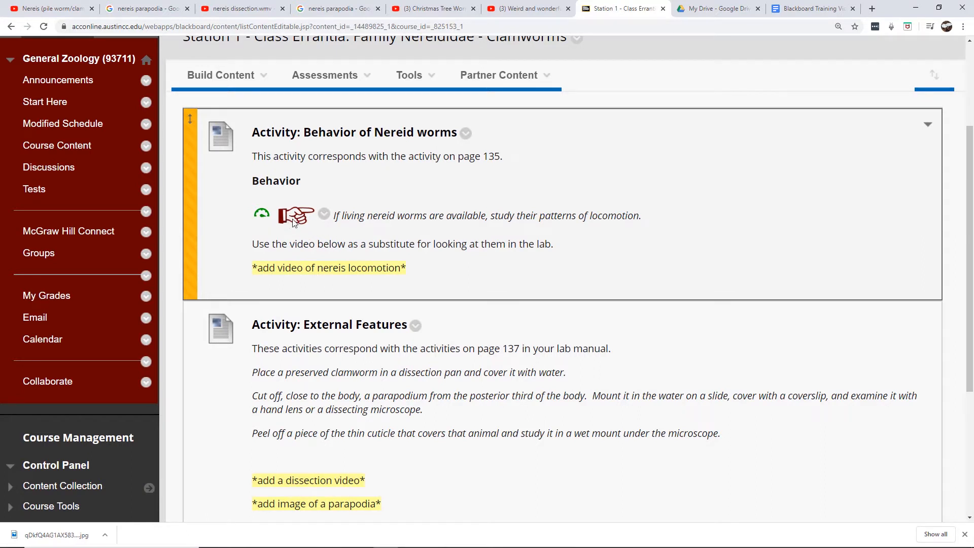
{"action": "mouse_move", "coordinate": [335, 546]}
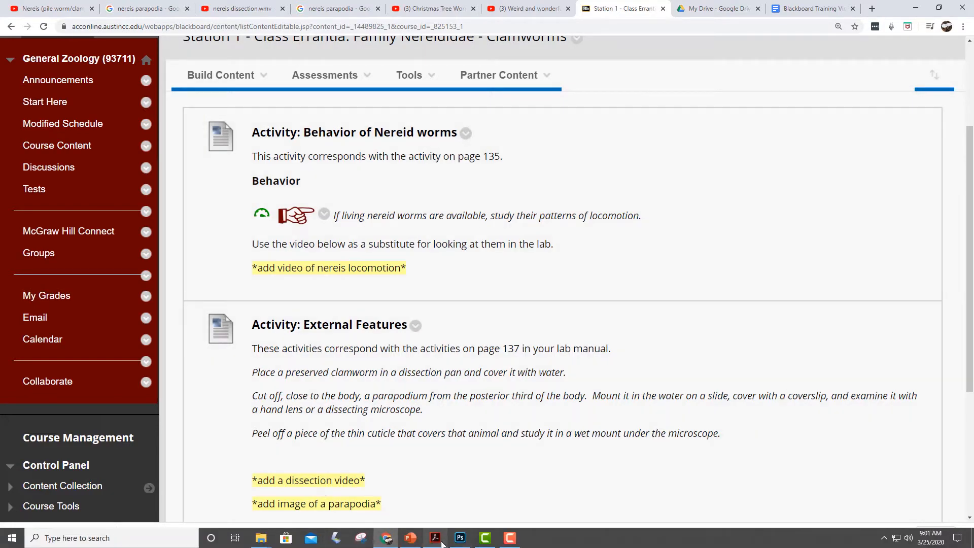
{"action": "left_click", "coordinate": [441, 543]}
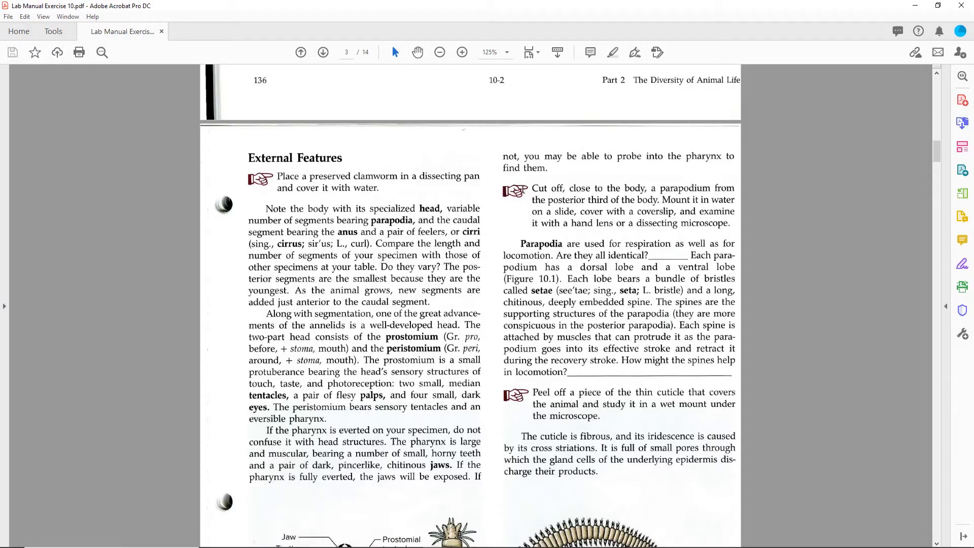
{"action": "mouse_move", "coordinate": [431, 546]}
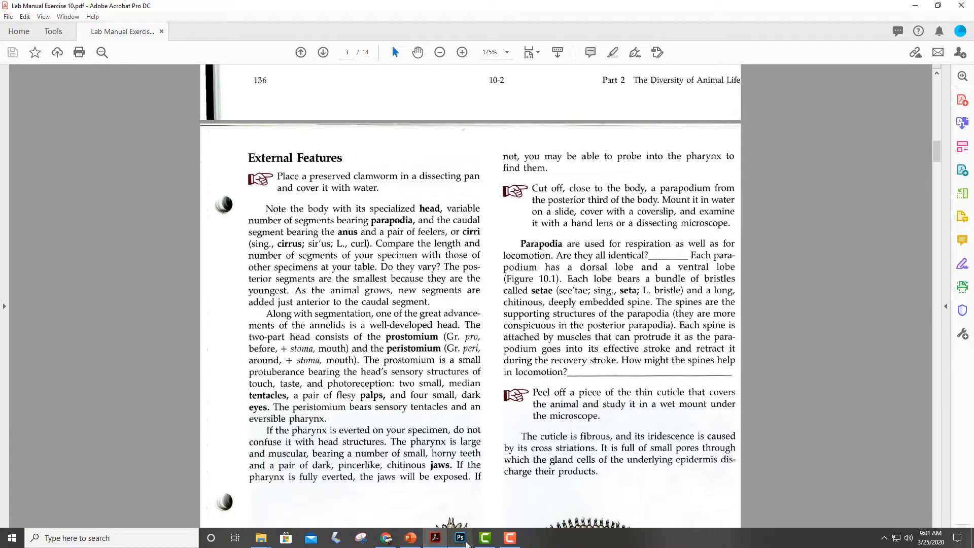
{"action": "left_click", "coordinate": [386, 539]}
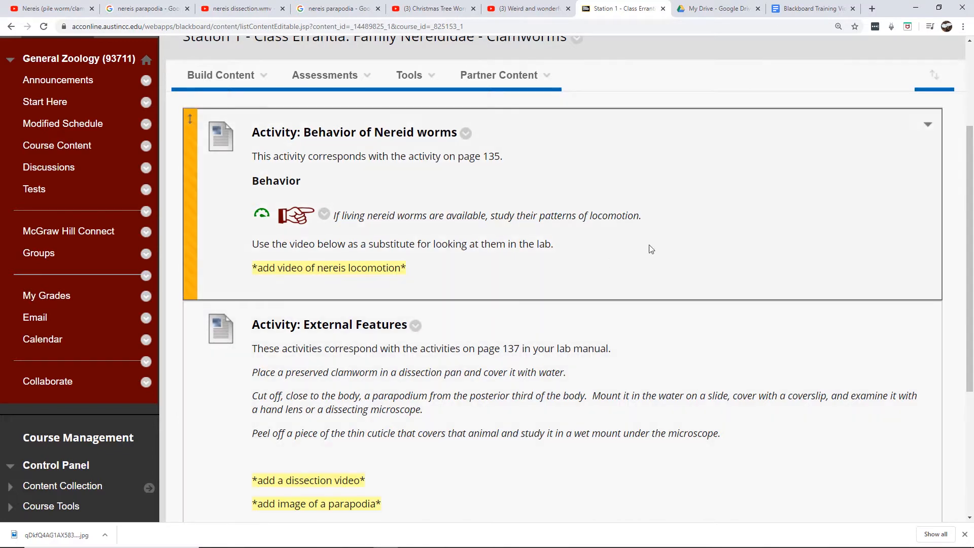
{"action": "left_click_drag", "start_coordinate": [970, 157], "coordinate": [970, 187]}
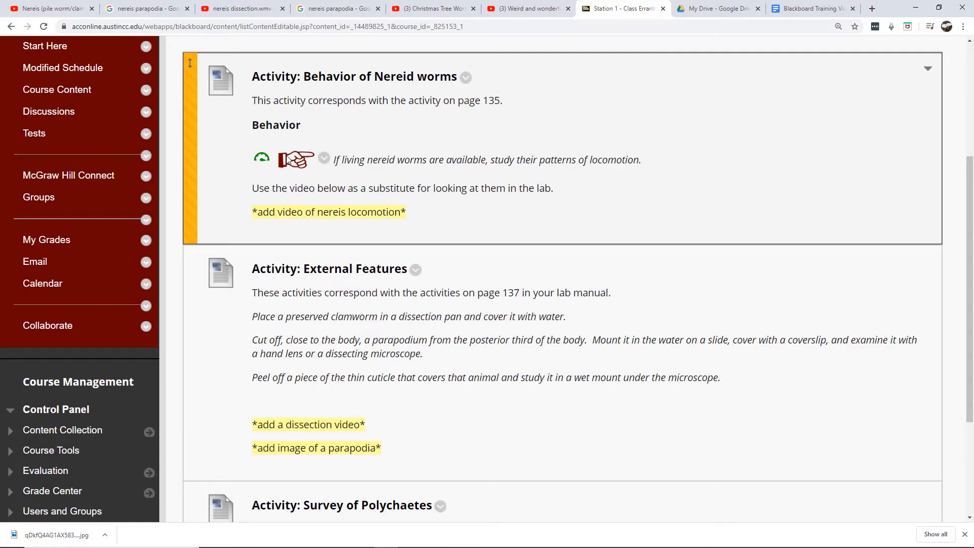
Open the Activity: External Features item for editing and place the cursor before the 'Place a preserved clamworm' line
{"action": "left_click", "coordinate": [416, 270]}
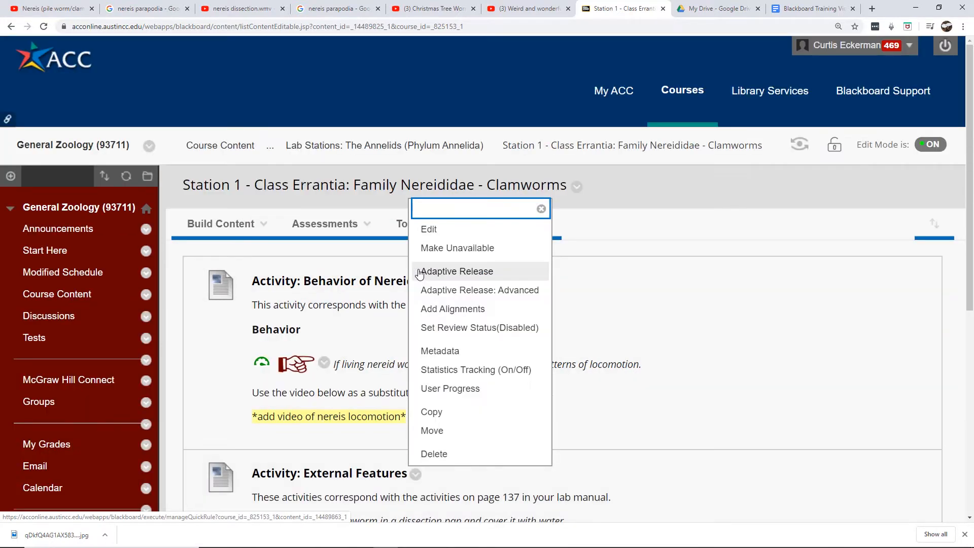
{"action": "left_click", "coordinate": [441, 236]}
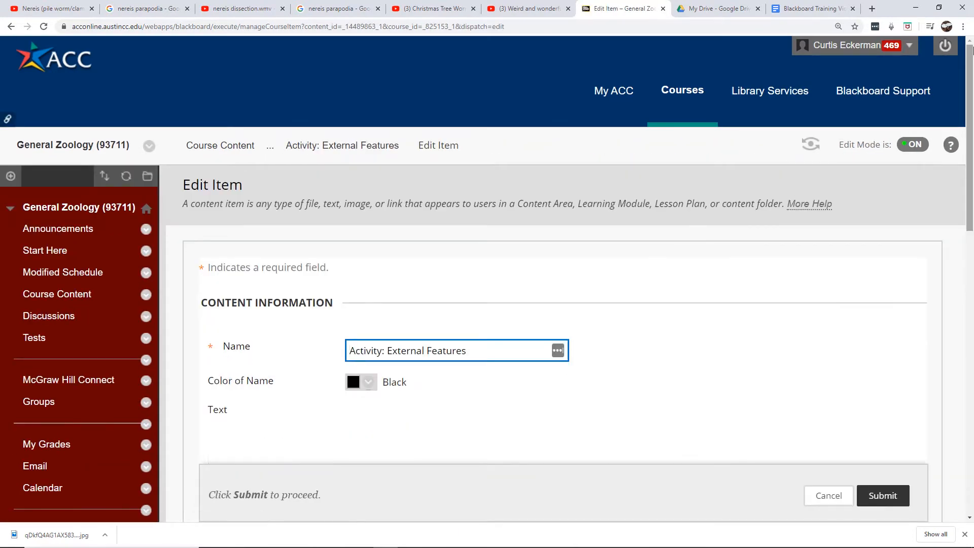
{"action": "left_click_drag", "start_coordinate": [971, 57], "coordinate": [971, 122]}
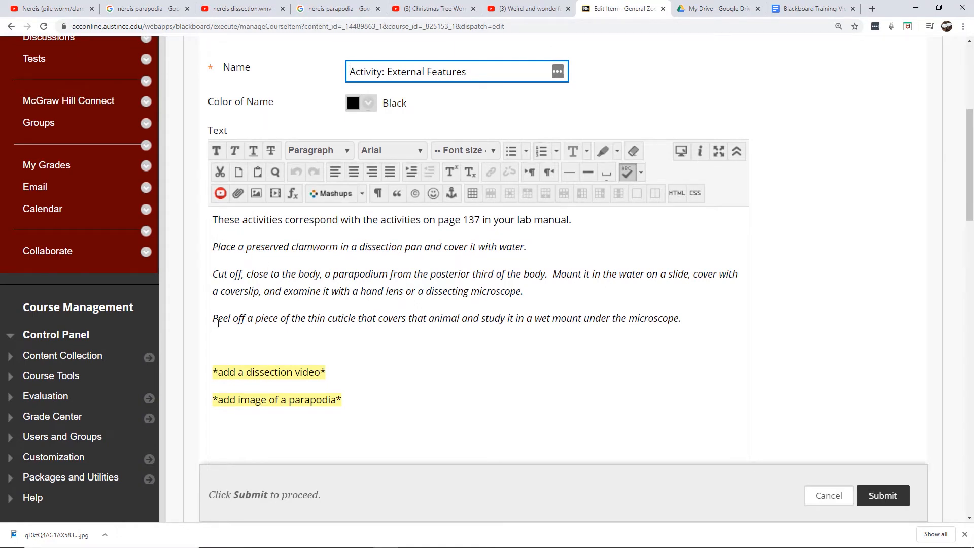
{"action": "left_click", "coordinate": [212, 247]}
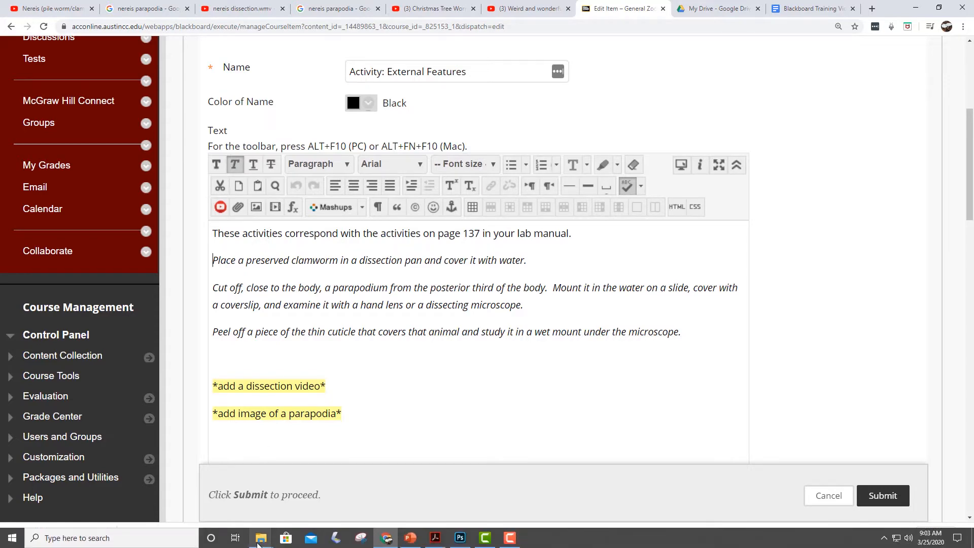
Locate the finger pointing symbol image in the BIOL 1413 Miscellaneous folder
{"action": "mouse_move", "coordinate": [259, 542]}
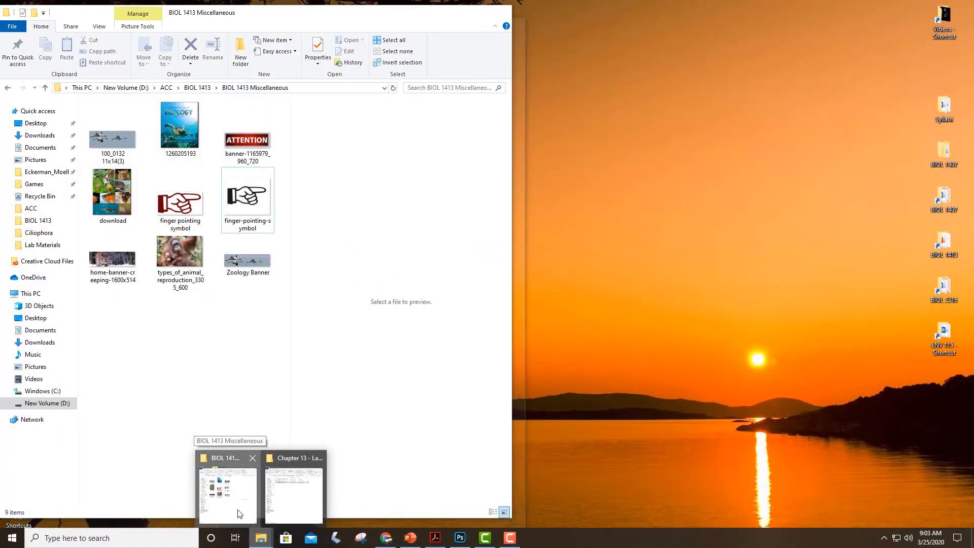
{"action": "left_click", "coordinate": [228, 487]}
{"action": "left_click_drag", "start_coordinate": [170, 211], "coordinate": [304, 341]}
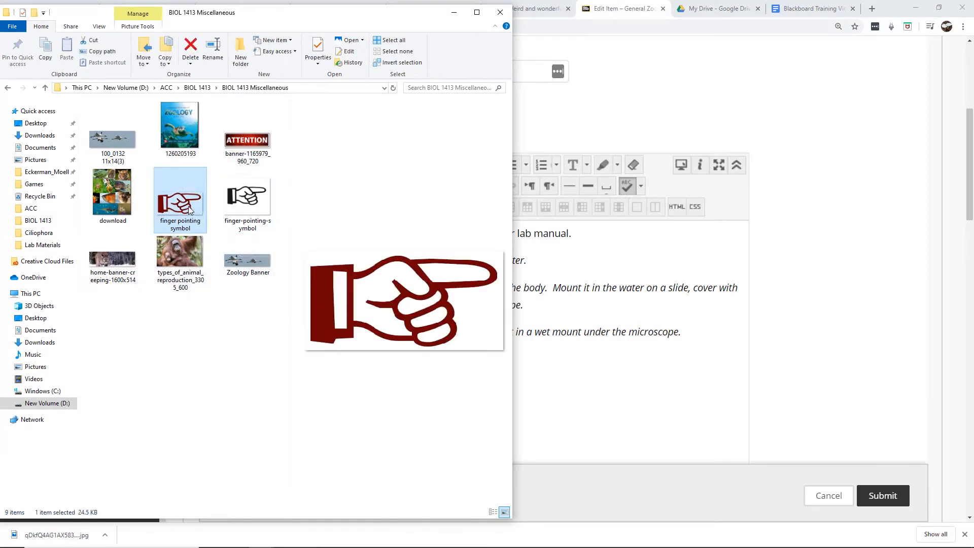
{"action": "left_click", "coordinate": [544, 367]}
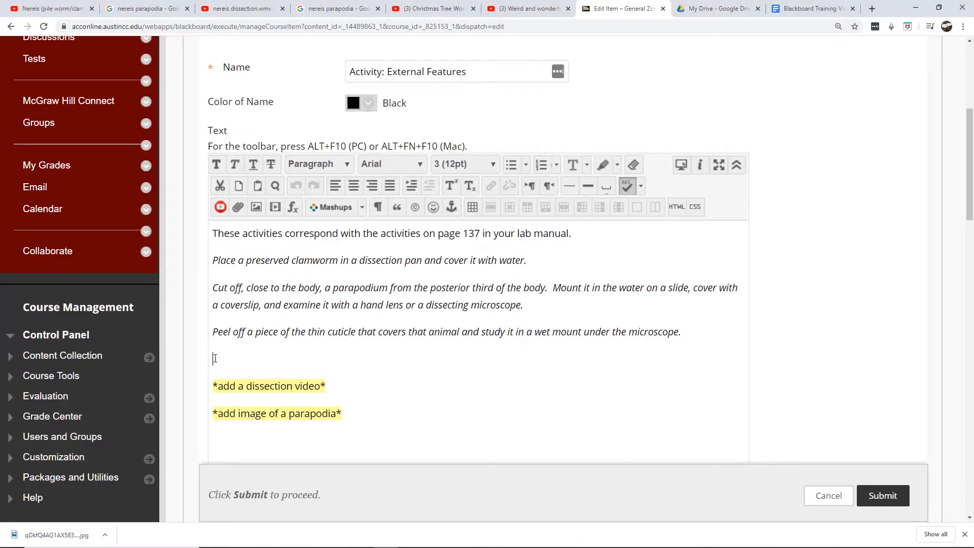
Insert the finger pointing symbol image from the BIOL 1413 Miscellaneous folder before the 'Place a preserved clamworm' line
{"action": "left_click", "coordinate": [213, 260]}
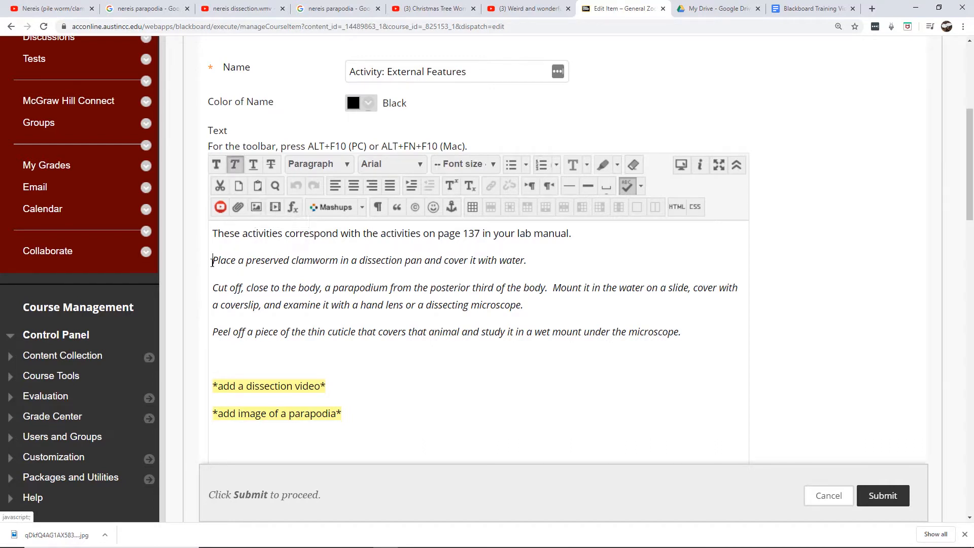
{"action": "left_click", "coordinate": [257, 206]}
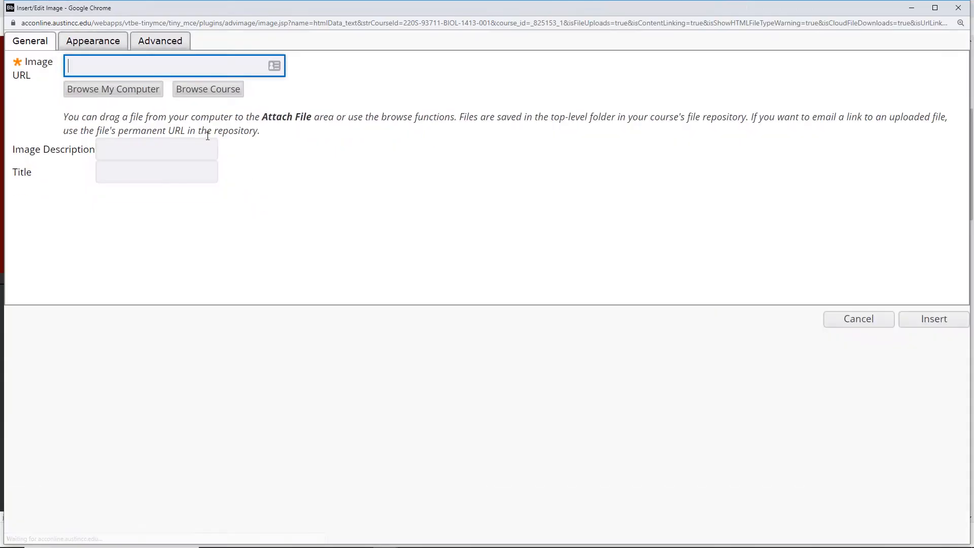
{"action": "left_click", "coordinate": [129, 97]}
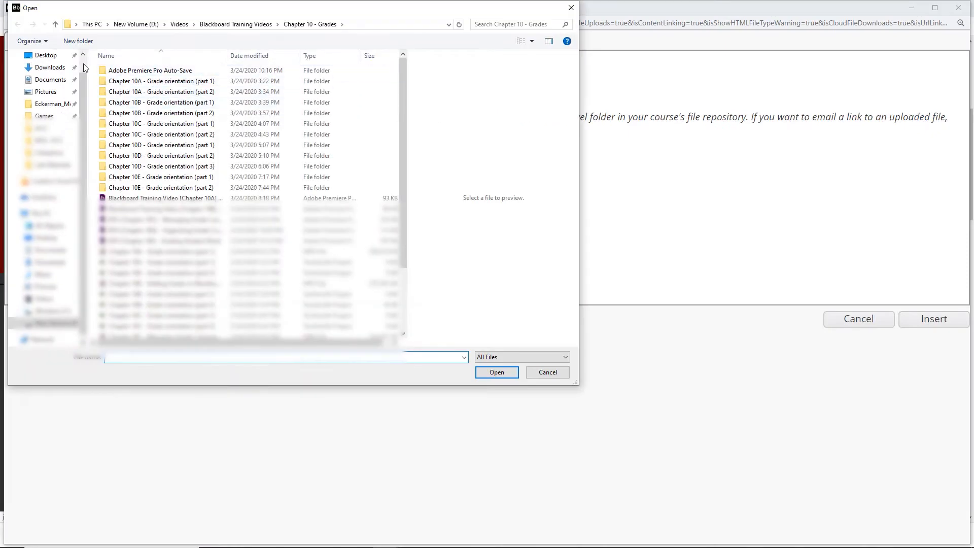
{"action": "left_click", "coordinate": [130, 23]}
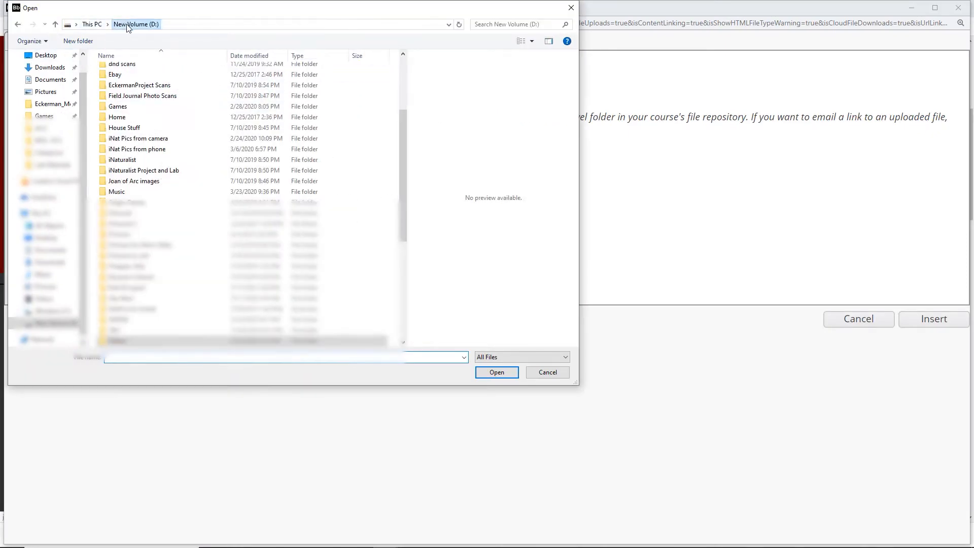
{"action": "scroll", "coordinate": [148, 187], "scroll_direction": "down", "scroll_amount": 5}
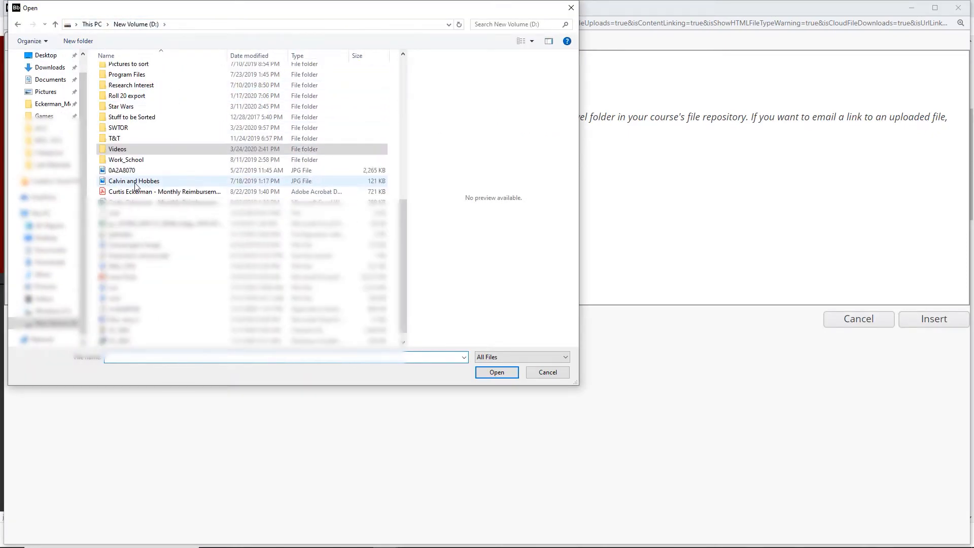
{"action": "scroll", "coordinate": [133, 172], "scroll_direction": "up", "scroll_amount": 8}
{"action": "double_click", "coordinate": [115, 81]}
{"action": "double_click", "coordinate": [119, 70]}
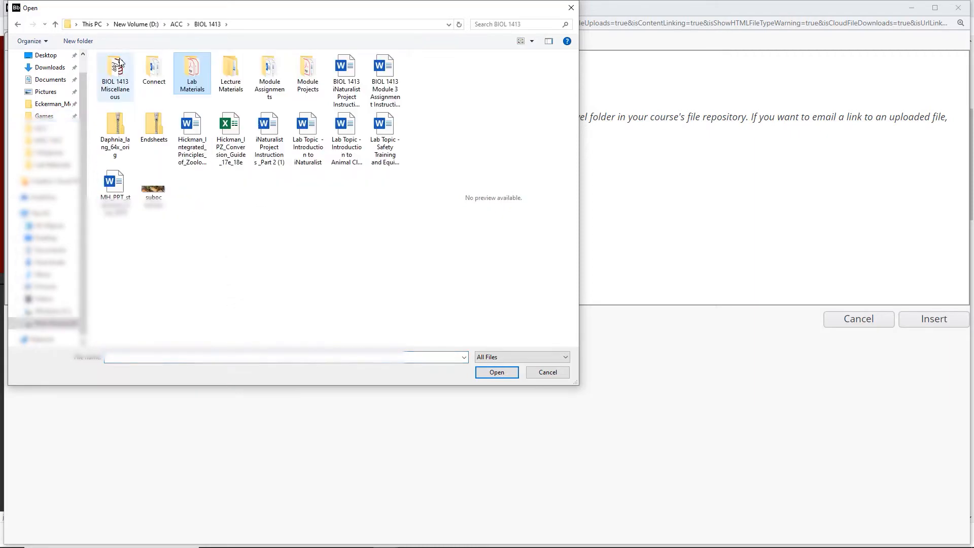
{"action": "double_click", "coordinate": [120, 62]}
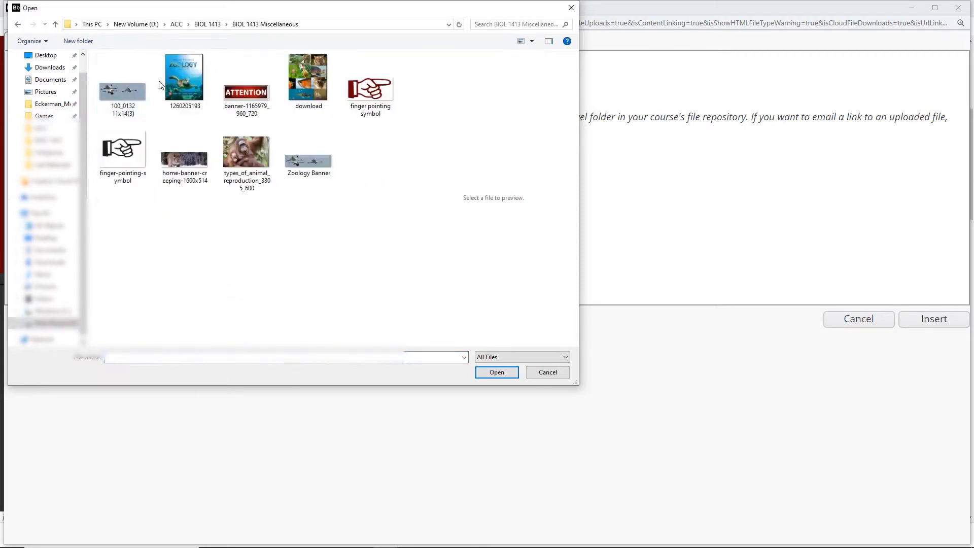
{"action": "double_click", "coordinate": [364, 89]}
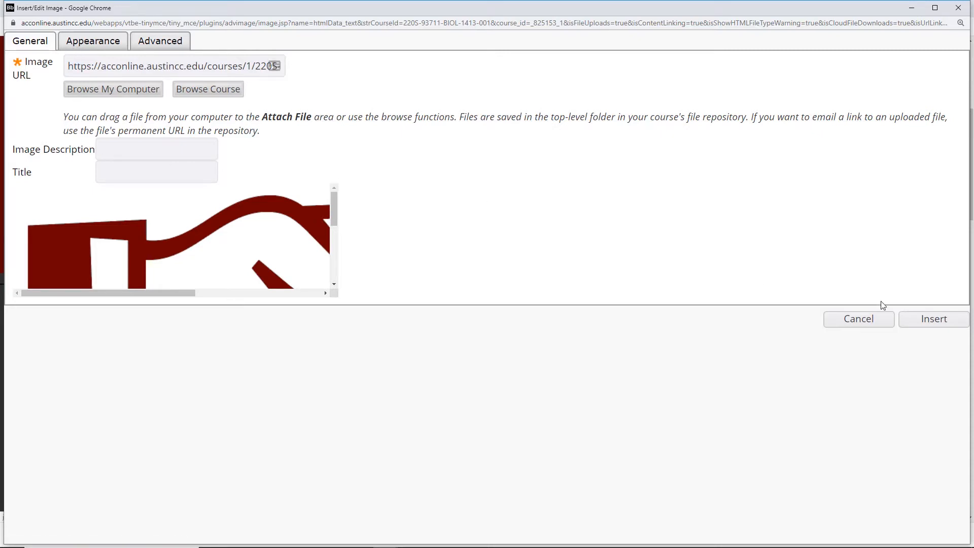
{"action": "left_click", "coordinate": [924, 326]}
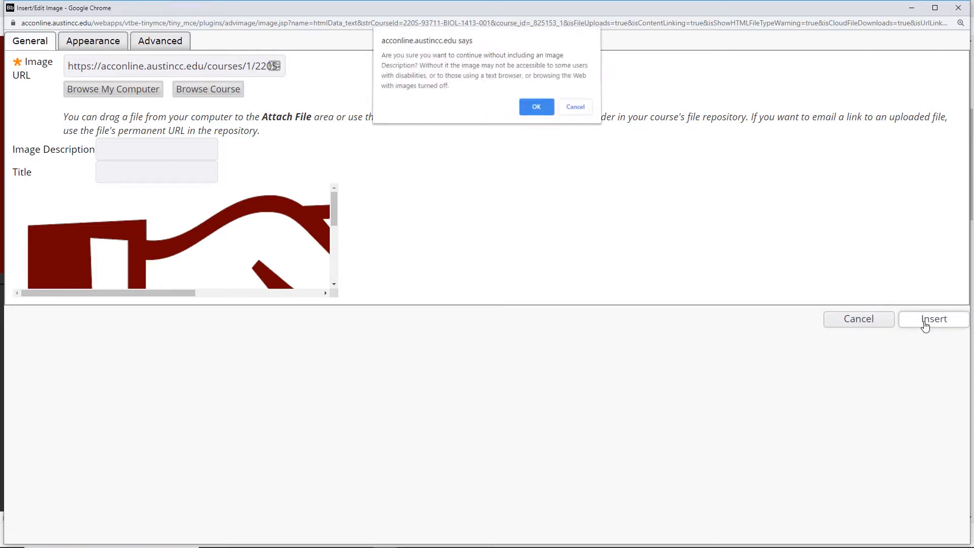
{"action": "left_click", "coordinate": [543, 115]}
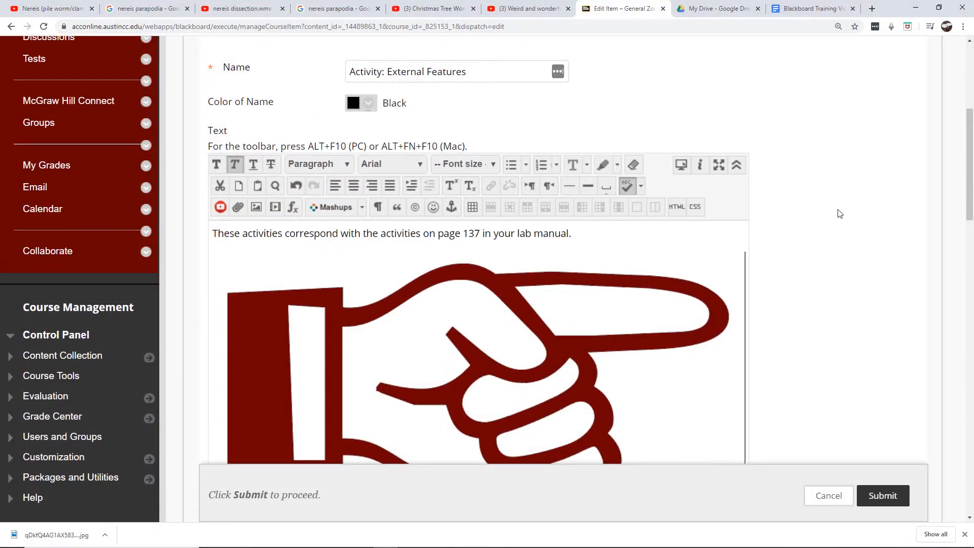
Resize the inserted finger pointing image to 50 x 25 px
{"action": "left_click_drag", "start_coordinate": [969, 140], "coordinate": [969, 162]}
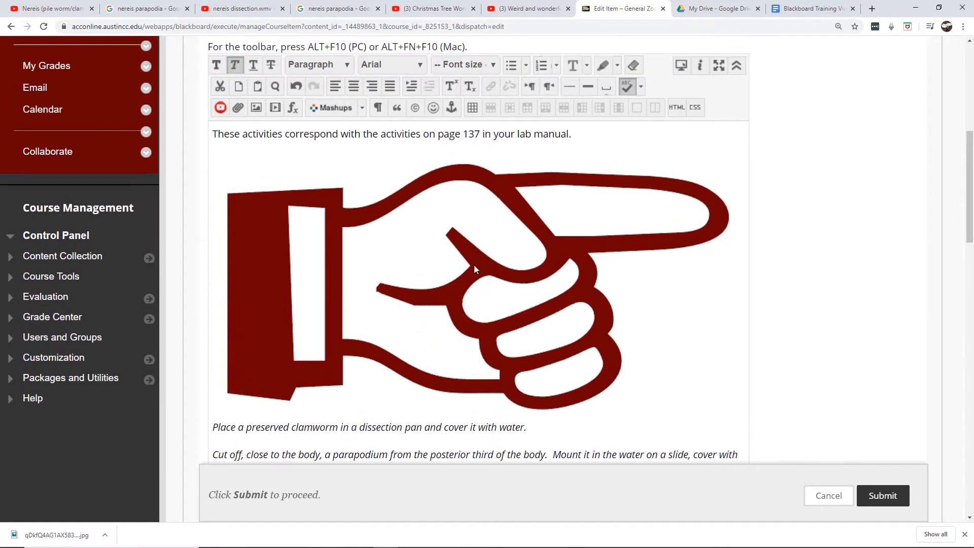
{"action": "right_click", "coordinate": [453, 272]}
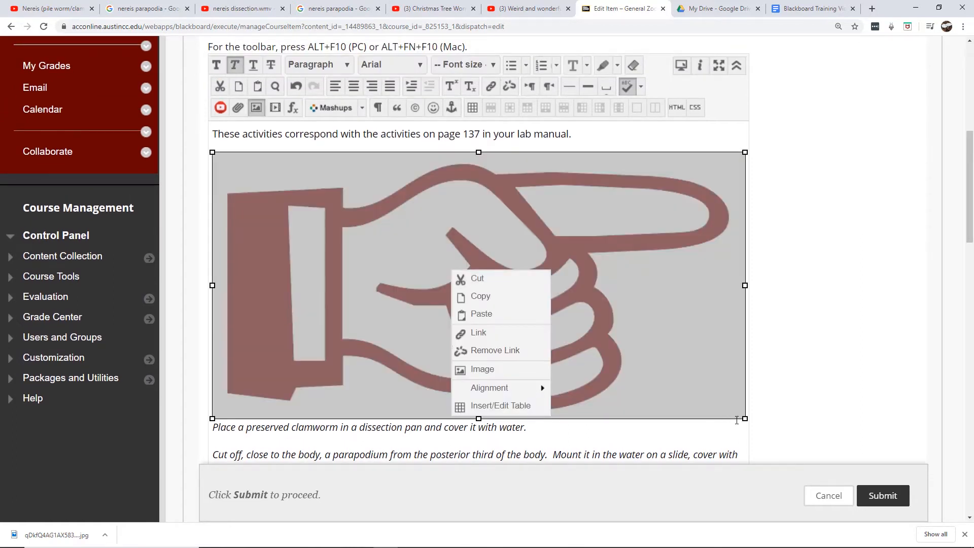
{"action": "left_click", "coordinate": [508, 219]}
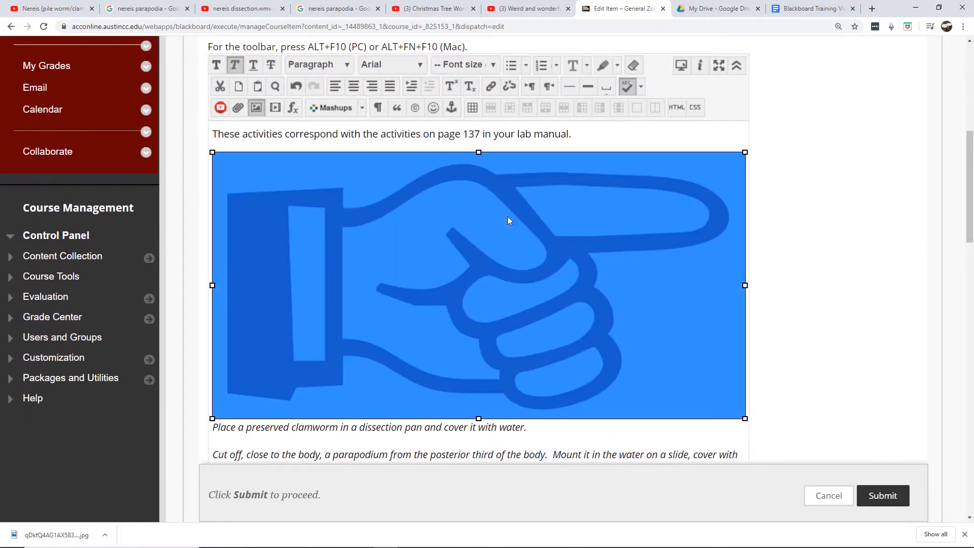
{"action": "right_click", "coordinate": [407, 235]}
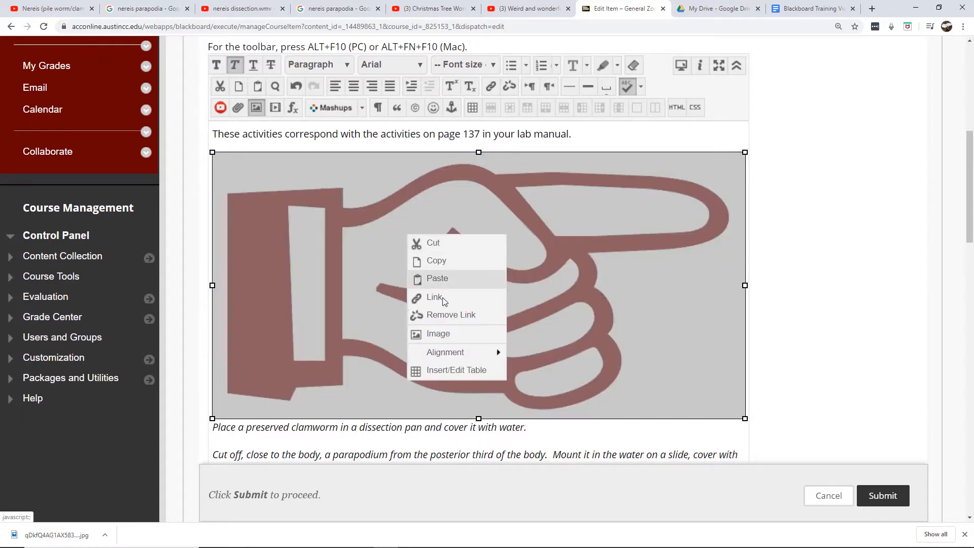
{"action": "left_click", "coordinate": [443, 333]}
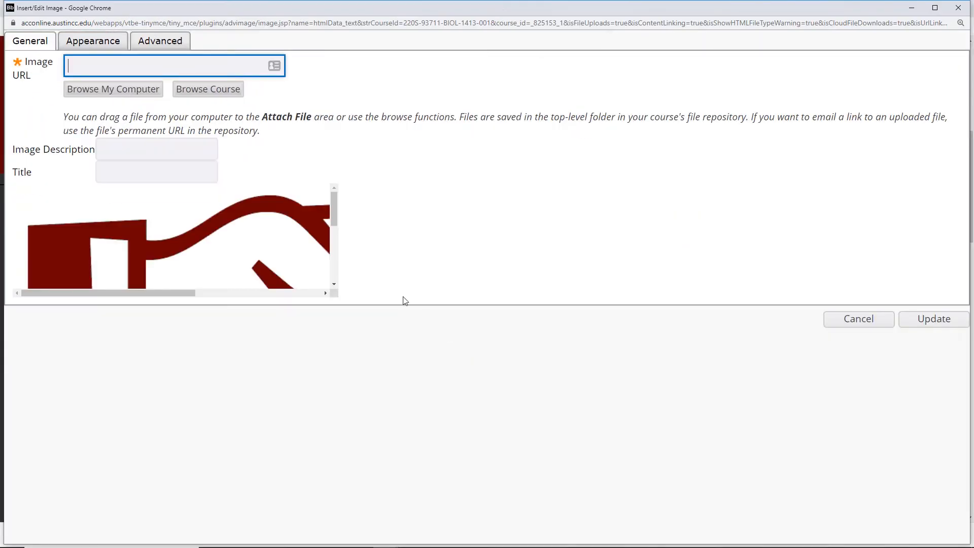
{"action": "left_click", "coordinate": [96, 42]}
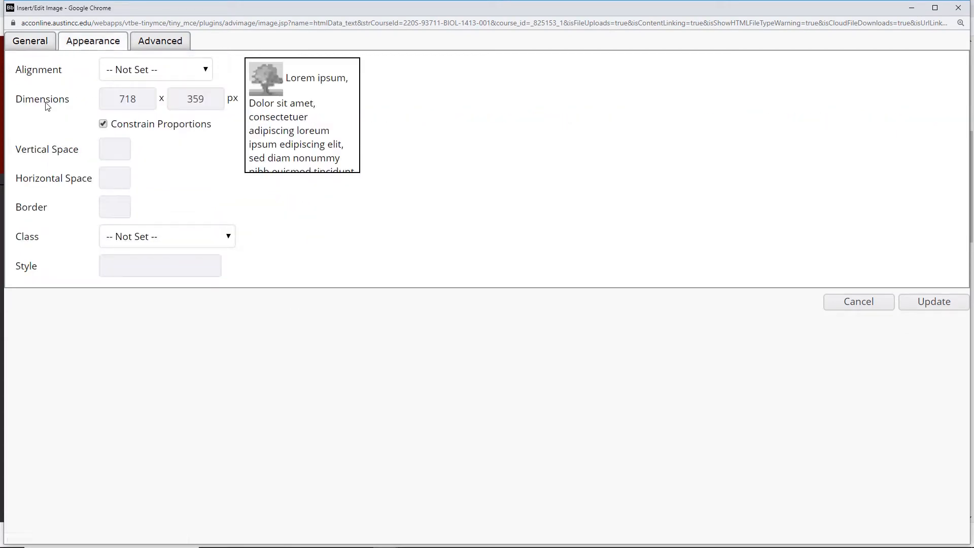
{"action": "double_click", "coordinate": [206, 100]}
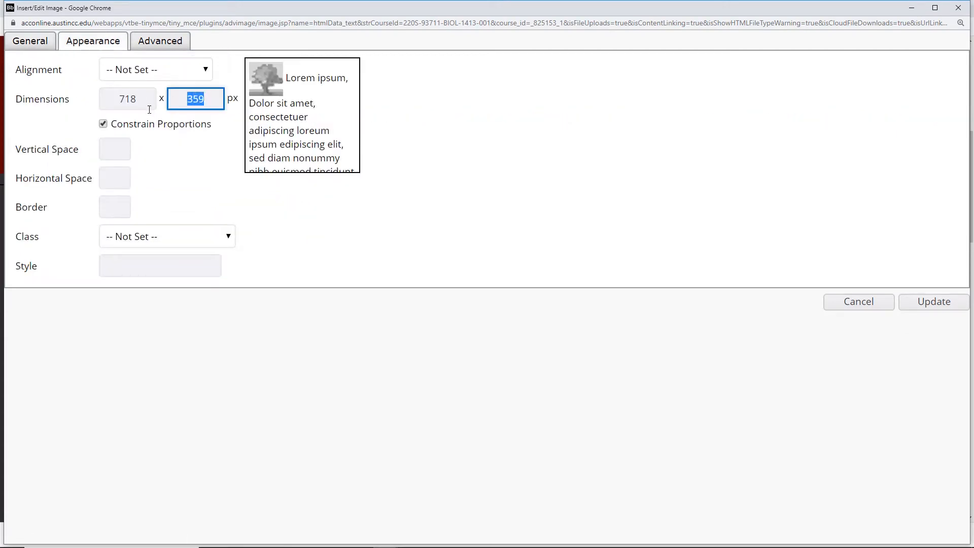
{"action": "type", "text": "25"}
{"action": "left_click", "coordinate": [144, 102]}
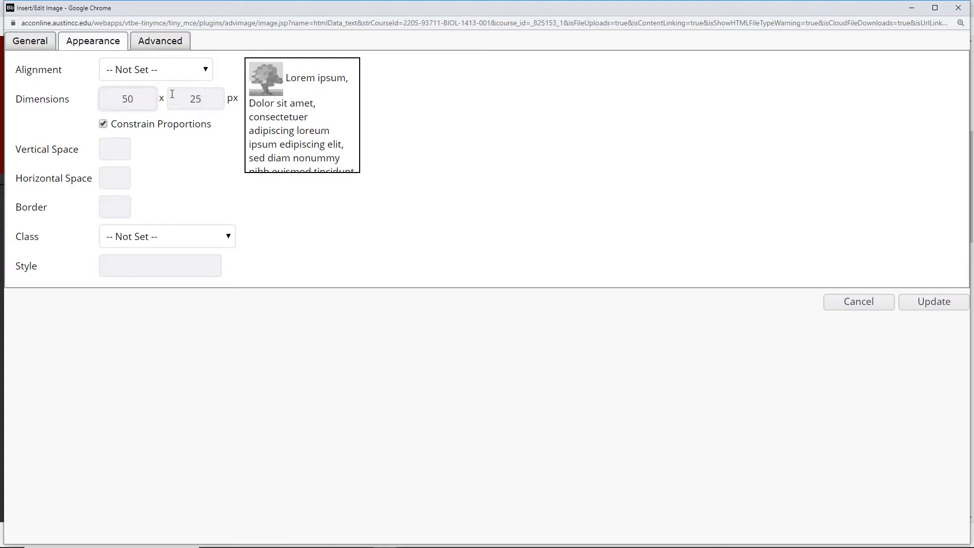
{"action": "left_click", "coordinate": [152, 101]}
Set the image description to '-decorative-', apply the change, and submit the edited item
{"action": "left_click", "coordinate": [47, 49]}
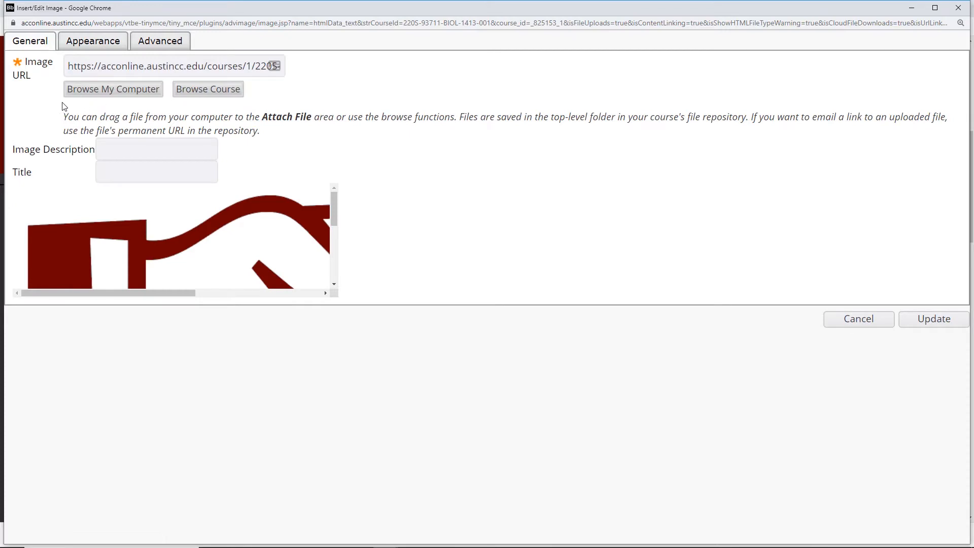
{"action": "left_click", "coordinate": [121, 150]}
{"action": "type", "text": "-decorative-"}
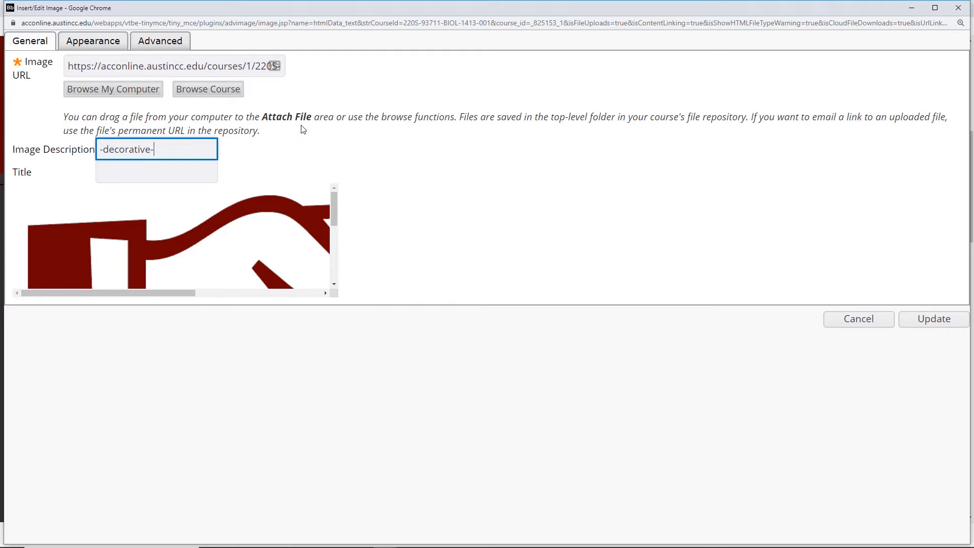
{"action": "left_click", "coordinate": [936, 318]}
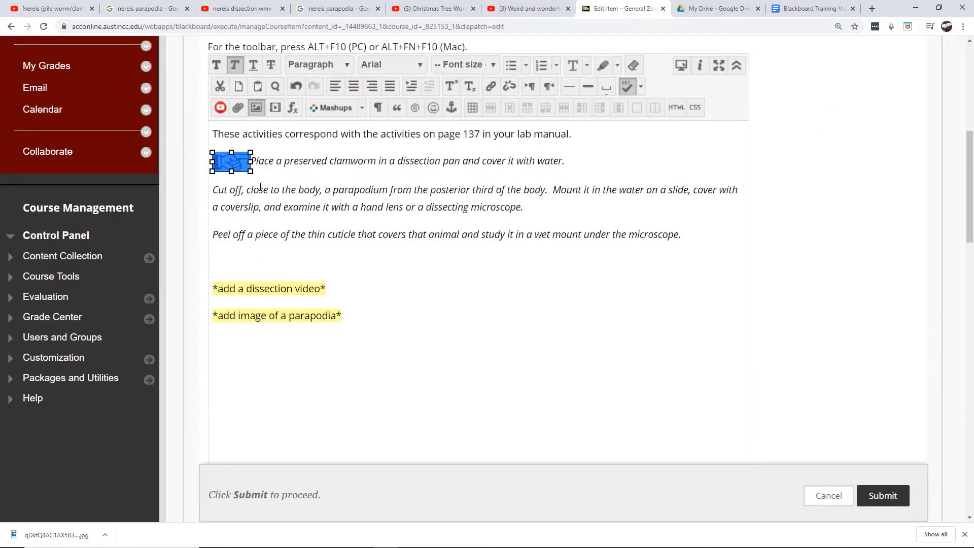
{"action": "left_click", "coordinate": [281, 206]}
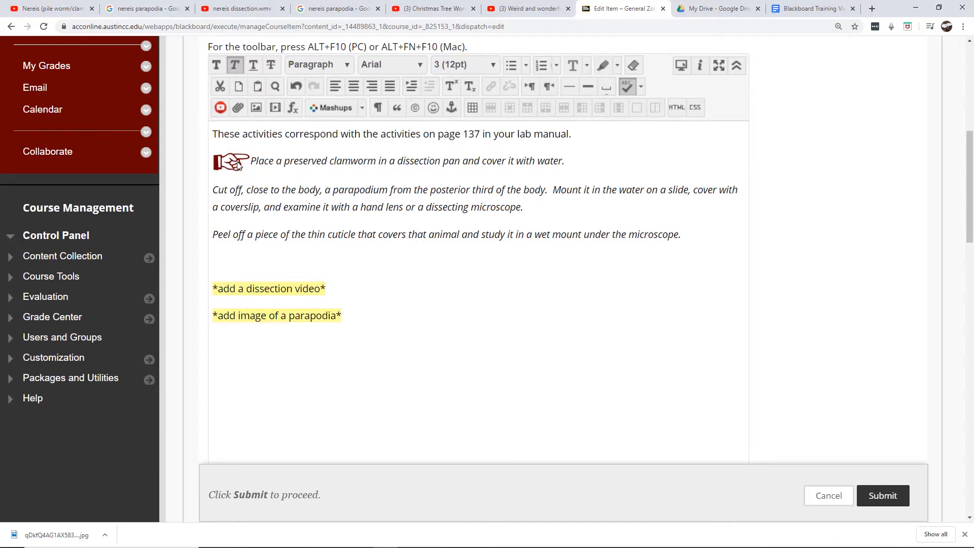
{"action": "left_click", "coordinate": [879, 497]}
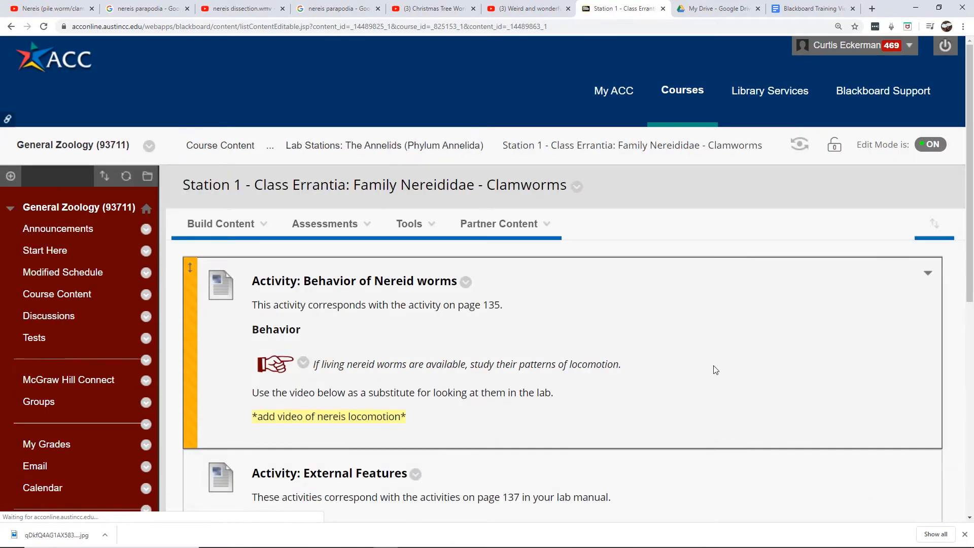
Reopen the Activity: External Features item for editing and place the cursor before the 'Cut off' line
{"action": "scroll", "coordinate": [710, 358], "scroll_direction": "down", "scroll_amount": 6}
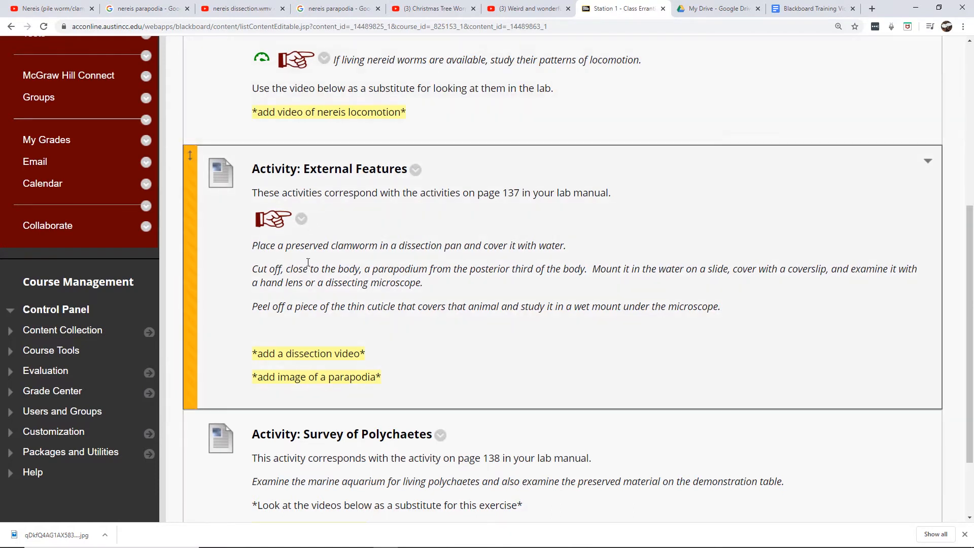
{"action": "left_click", "coordinate": [416, 170]}
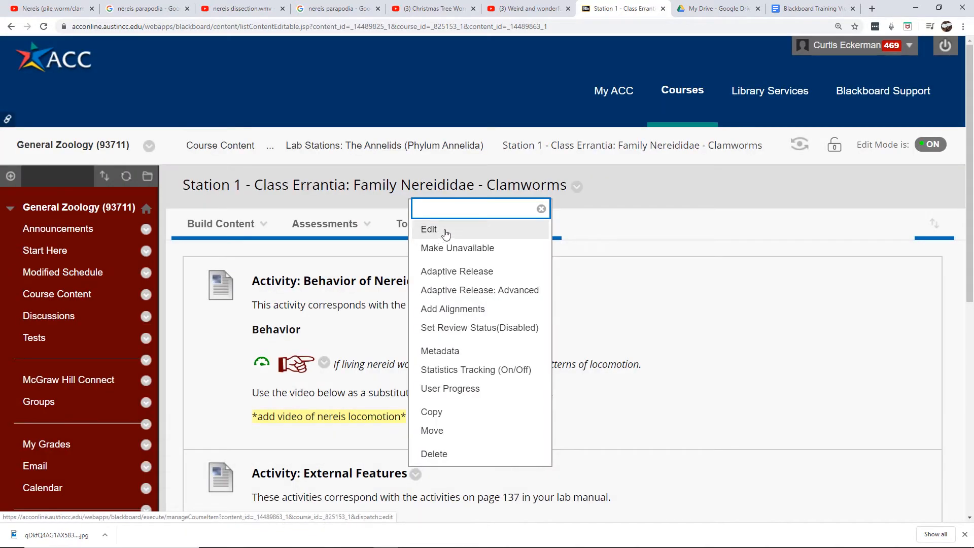
{"action": "left_click", "coordinate": [444, 231]}
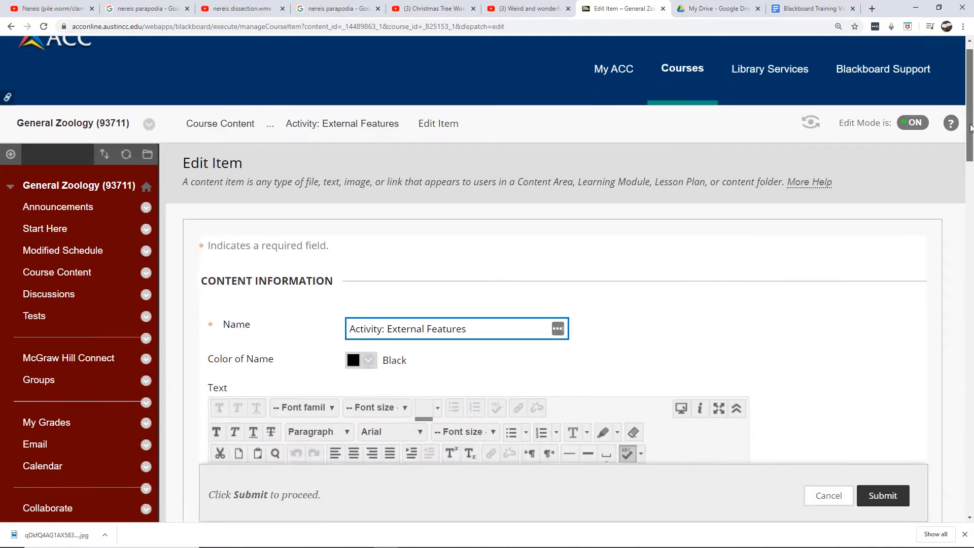
{"action": "left_click_drag", "start_coordinate": [970, 108], "coordinate": [970, 187]}
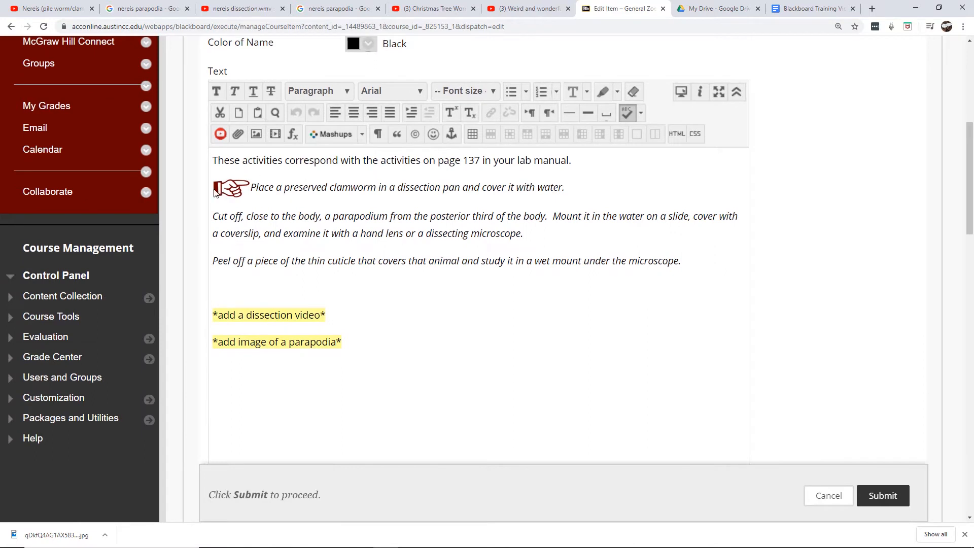
{"action": "left_click", "coordinate": [212, 216]}
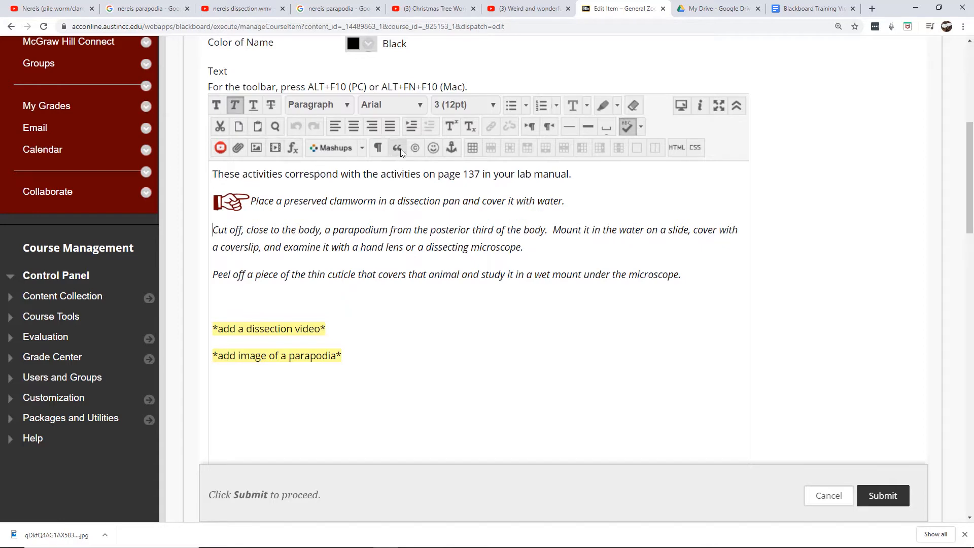
Insert a table with 2 columns and 1 row before the 'Cut off' line
{"action": "left_click", "coordinate": [474, 148]}
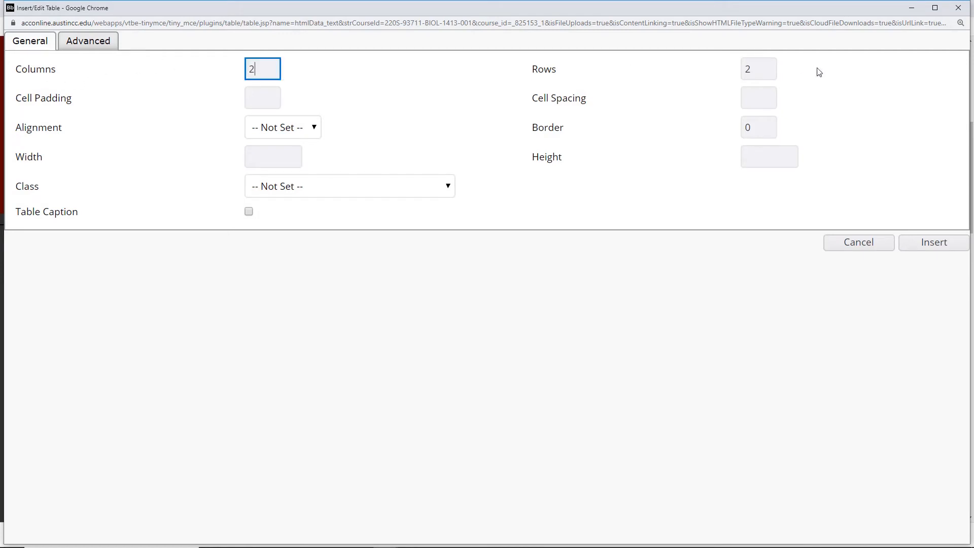
{"action": "double_click", "coordinate": [761, 67]}
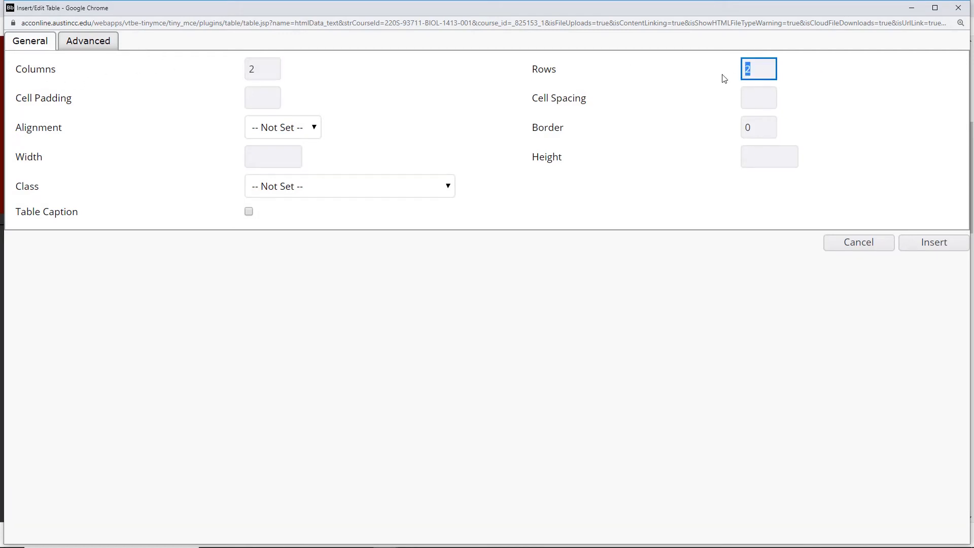
{"action": "type", "text": "1"}
{"action": "left_click", "coordinate": [918, 248]}
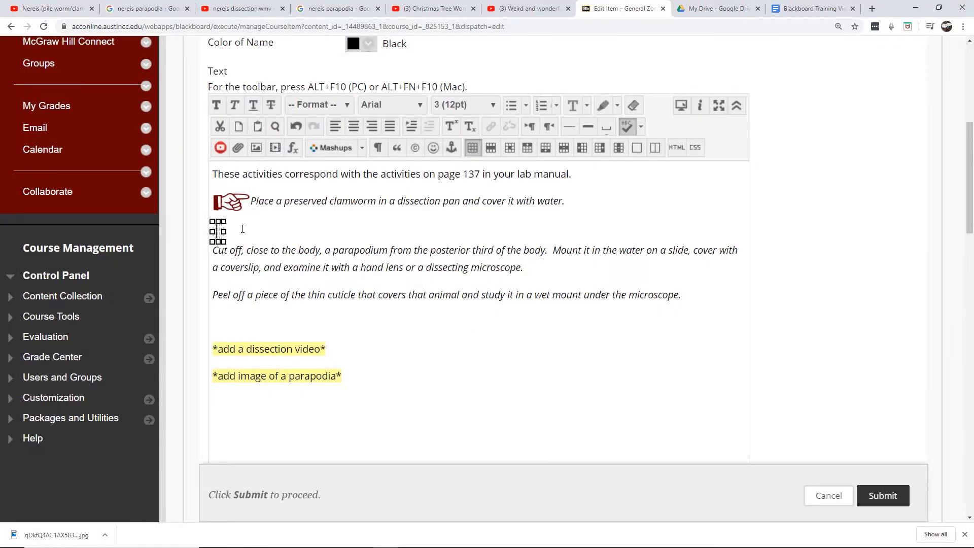
Place the cursor in the table's first cell and insert the finger pointing symbol image from the computer
{"action": "left_click", "coordinate": [219, 234]}
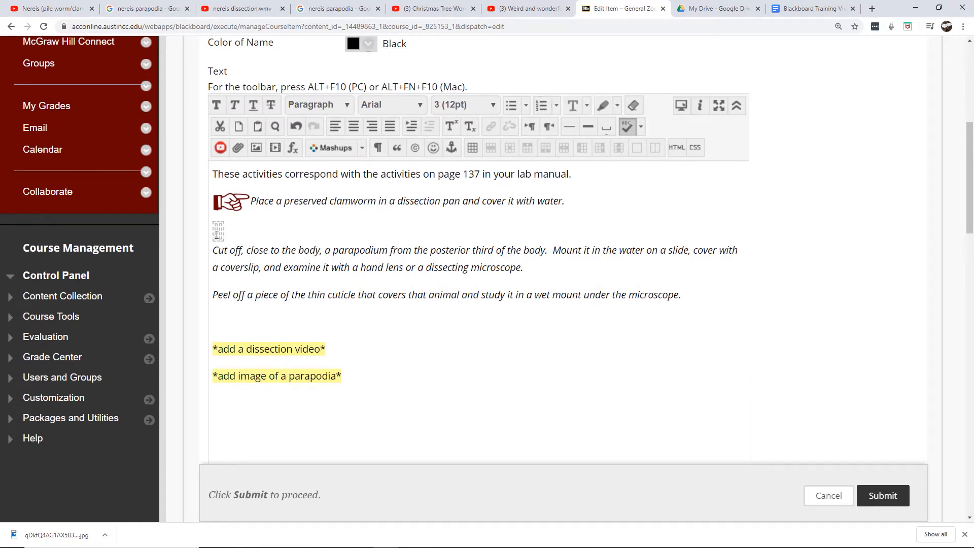
{"action": "left_click", "coordinate": [218, 237]}
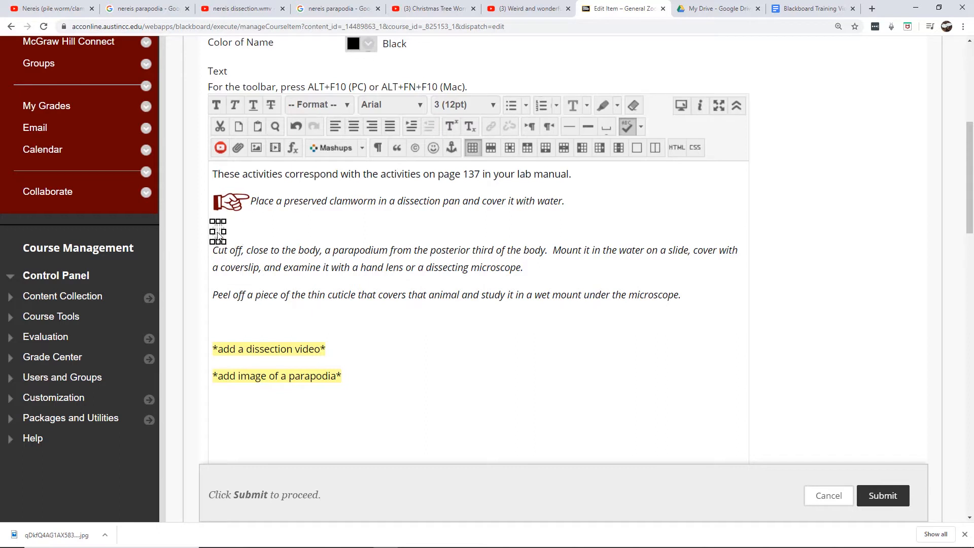
{"action": "left_click", "coordinate": [269, 249]}
{"action": "left_click", "coordinate": [216, 230]}
{"action": "key", "text": "ctrl+plus"}
{"action": "key", "text": "ctrl+plus"}
{"action": "key", "text": "ctrl+plus"}
{"action": "key", "text": "ctrl+plus"}
{"action": "key", "text": "ctrl+plus"}
{"action": "key", "text": "ctrl+plus"}
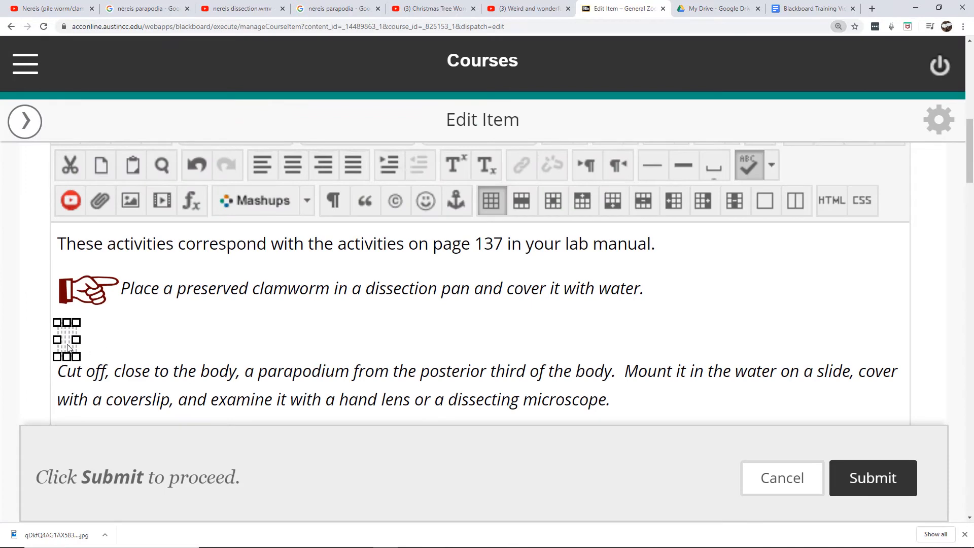
{"action": "left_click", "coordinate": [64, 339]}
{"action": "left_click", "coordinate": [64, 339]}
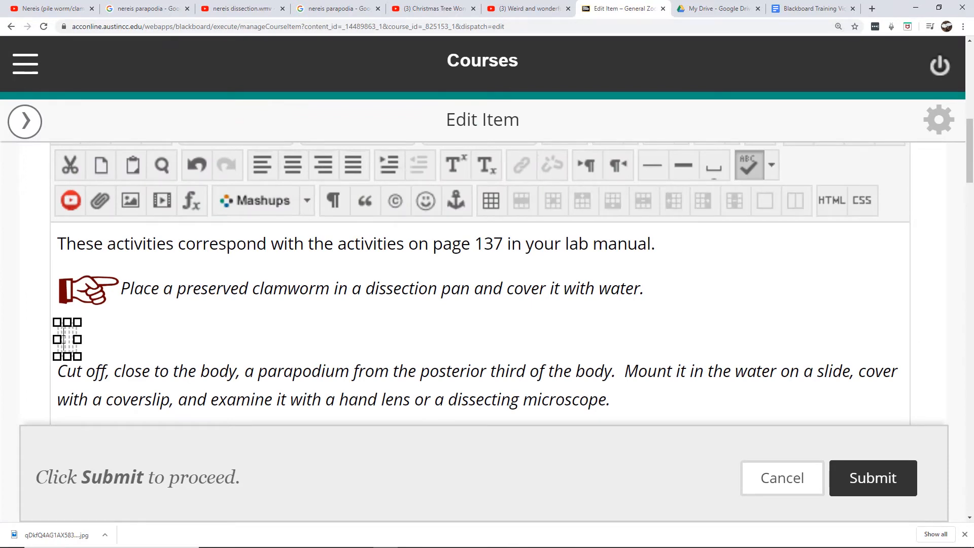
{"action": "left_click", "coordinate": [130, 201]}
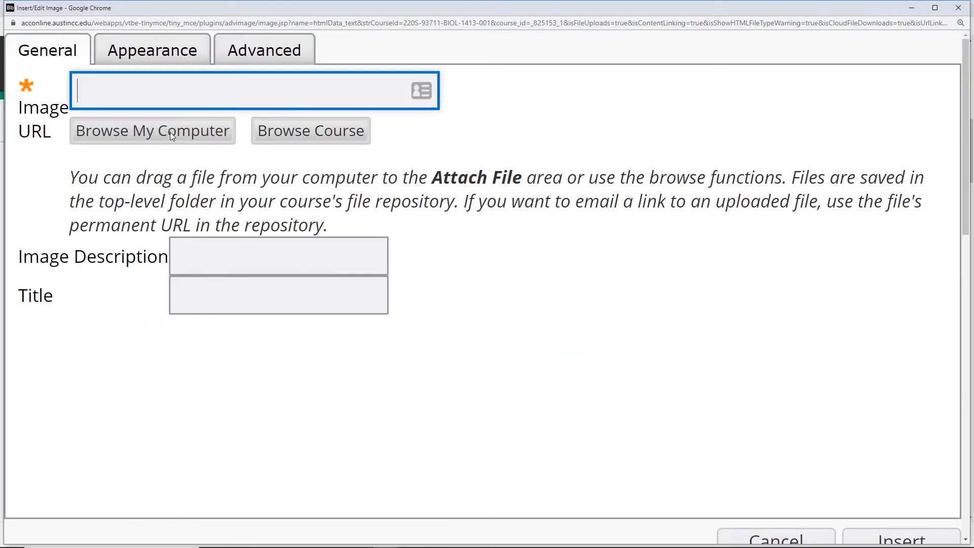
{"action": "left_click", "coordinate": [170, 132]}
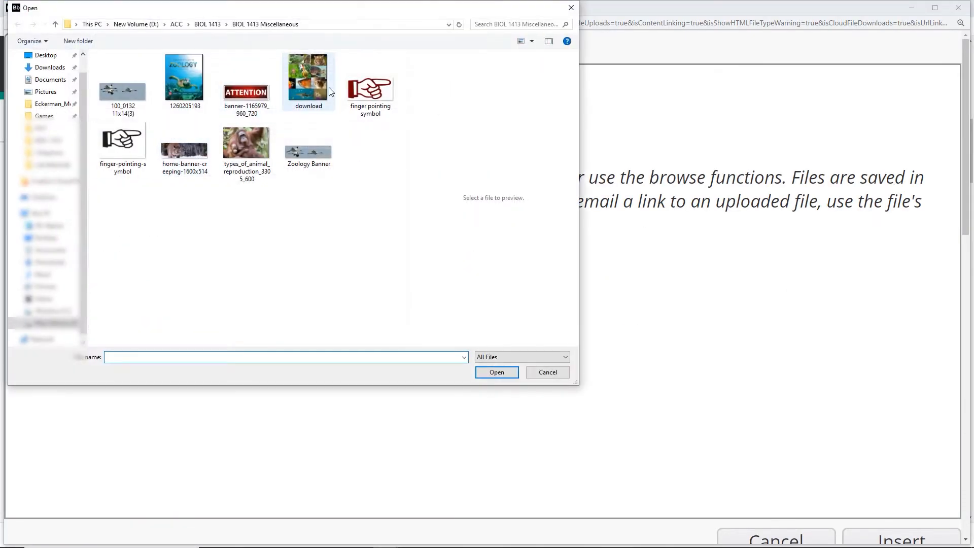
{"action": "double_click", "coordinate": [370, 87]}
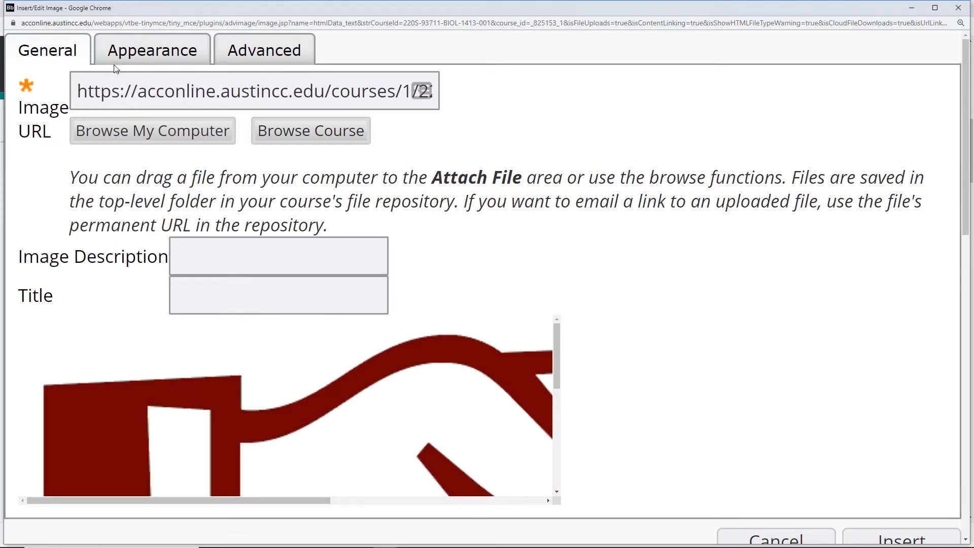
Resize the pointing image to 50 x 25 px
{"action": "left_click", "coordinate": [116, 54]}
{"action": "left_click_drag", "start_coordinate": [366, 147], "coordinate": [319, 148]}
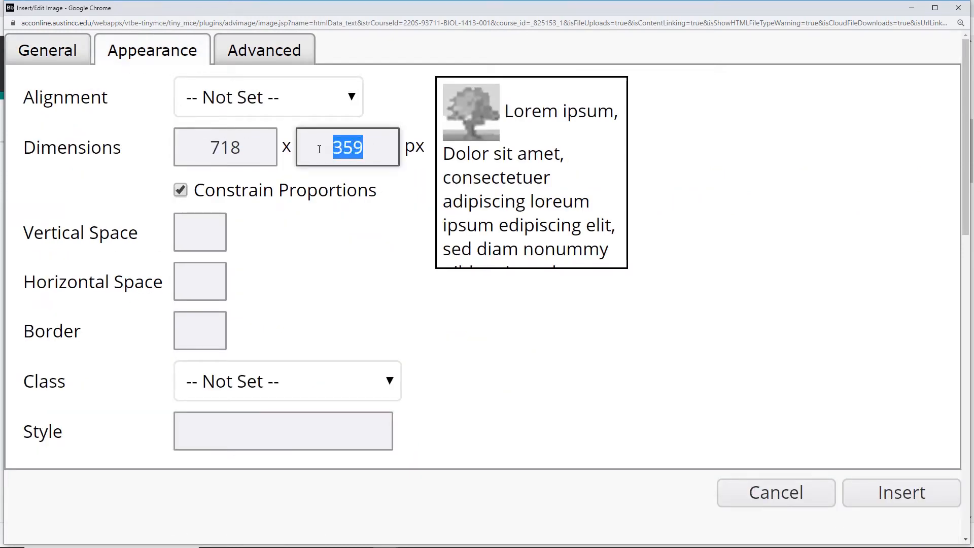
{"action": "type", "text": "25"}
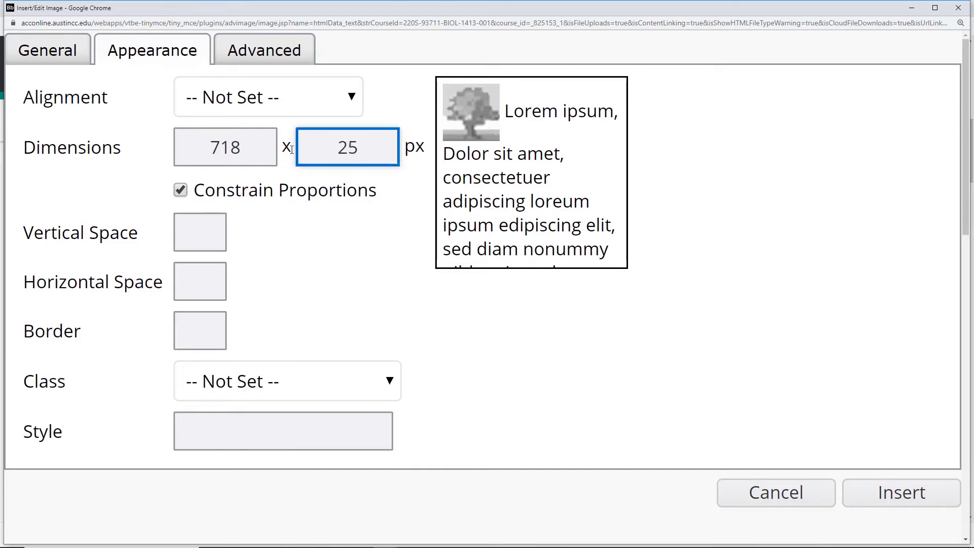
{"action": "left_click", "coordinate": [245, 147]}
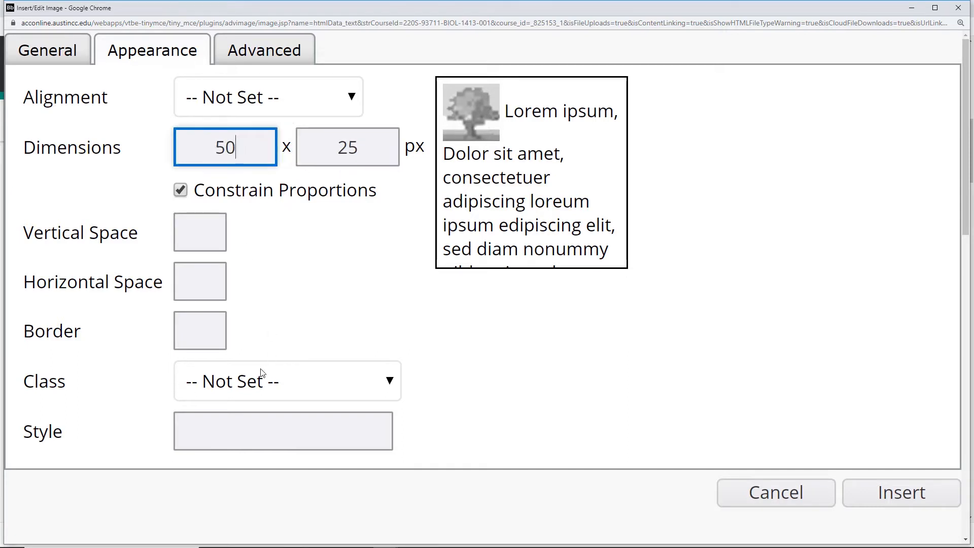
Set the image description to '-decorative-' and insert the image into the cell
{"action": "left_click", "coordinate": [71, 57]}
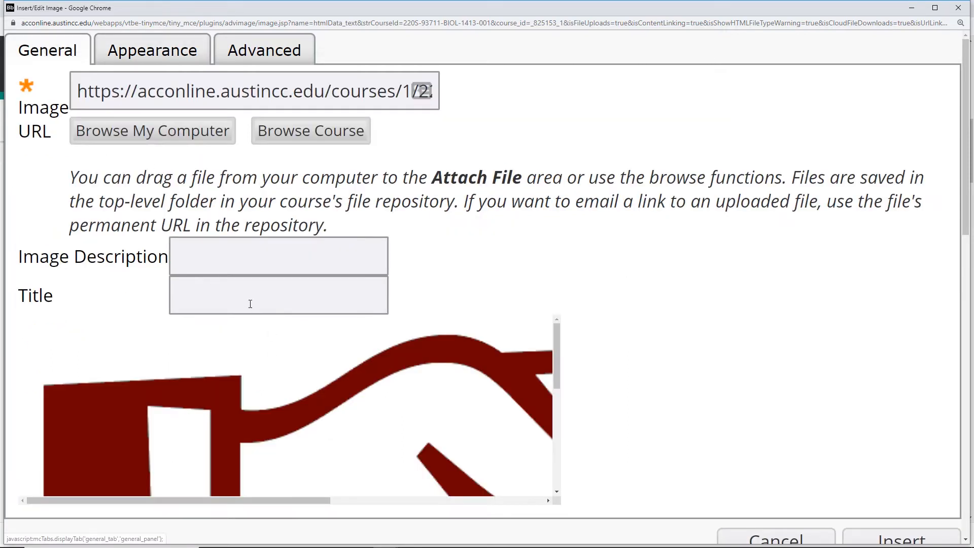
{"action": "left_click", "coordinate": [236, 255]}
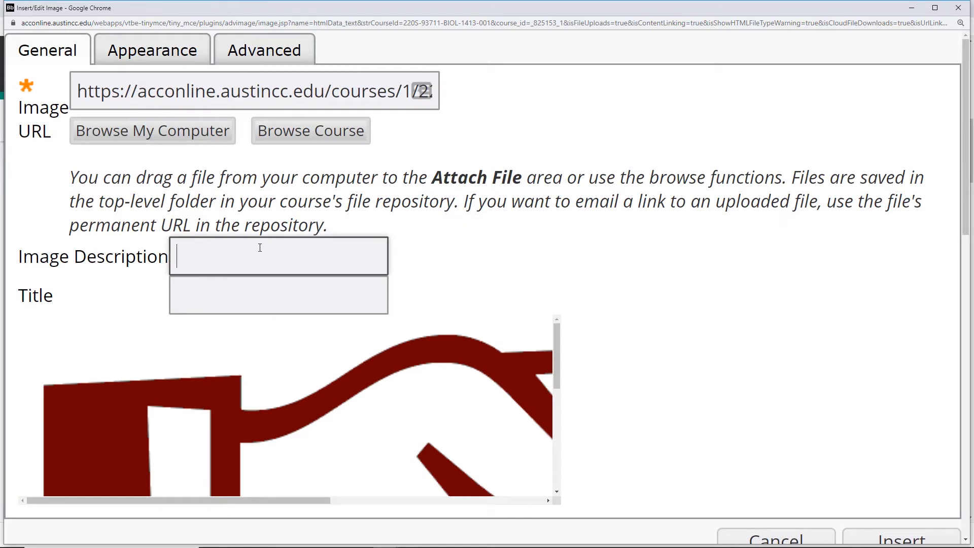
{"action": "type", "text": "-decorative-"}
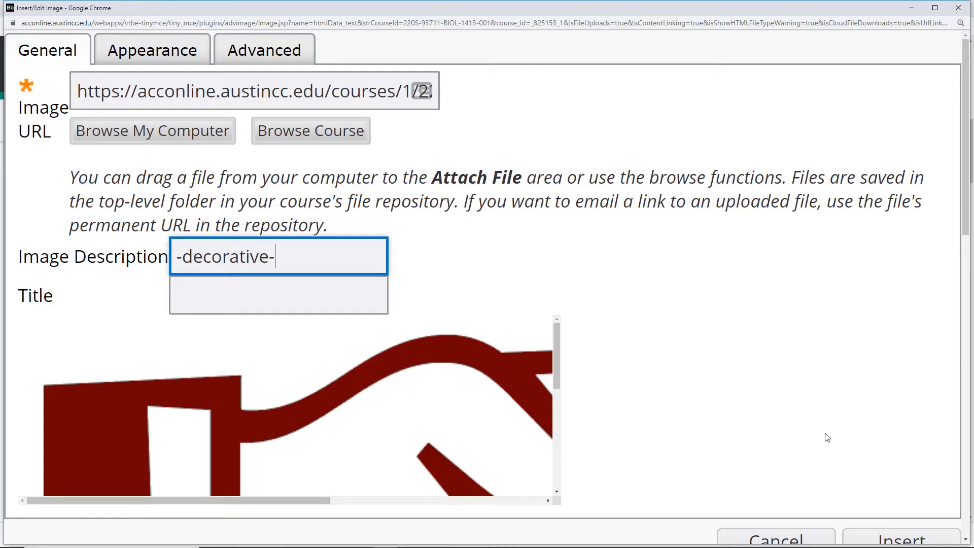
{"action": "left_click", "coordinate": [903, 537]}
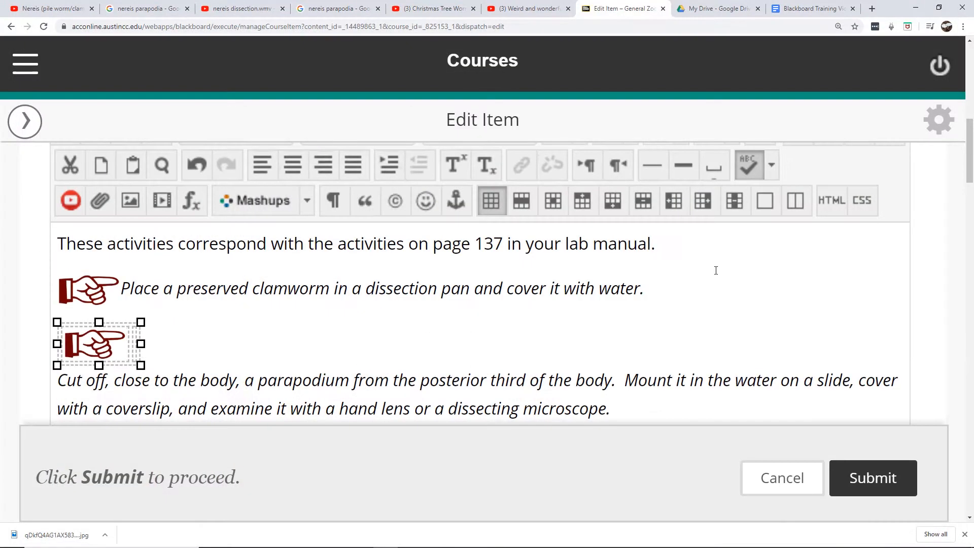
Move the 'Cut off' paragraph into the table's second cell beside the pointing image and submit the item
{"action": "left_click", "coordinate": [311, 327]}
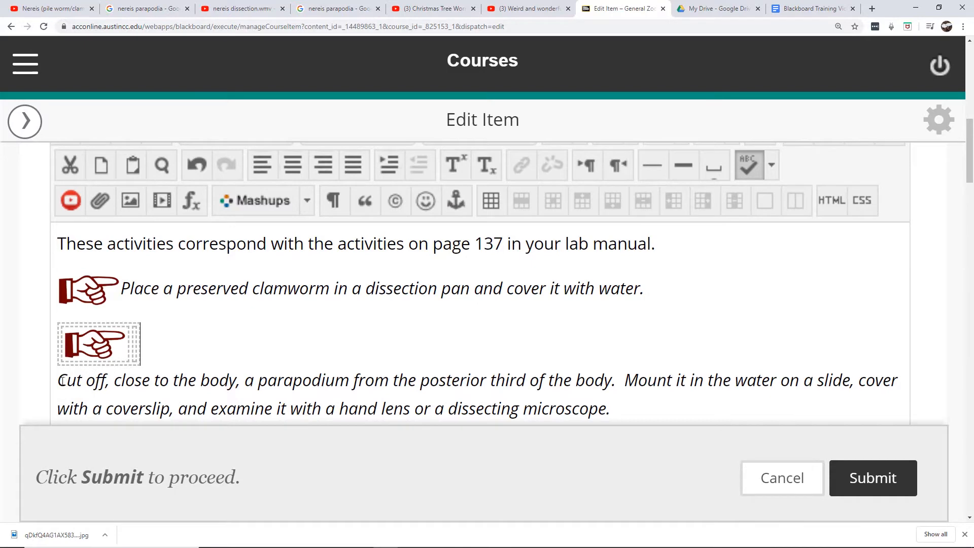
{"action": "left_click_drag", "start_coordinate": [61, 381], "coordinate": [649, 404]}
{"action": "key", "text": "ctrl+c"}
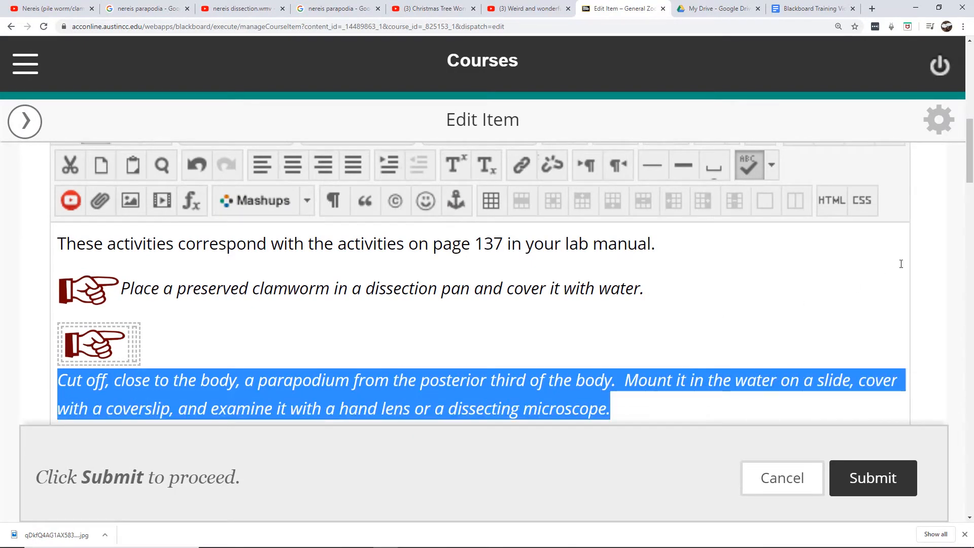
{"action": "left_click_drag", "start_coordinate": [970, 149], "coordinate": [971, 157]}
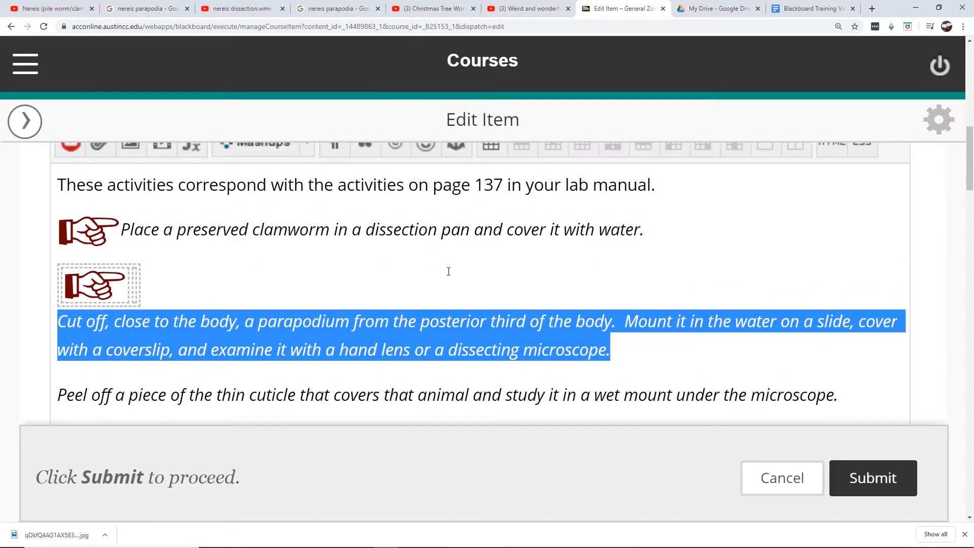
{"action": "key", "text": "Delete"}
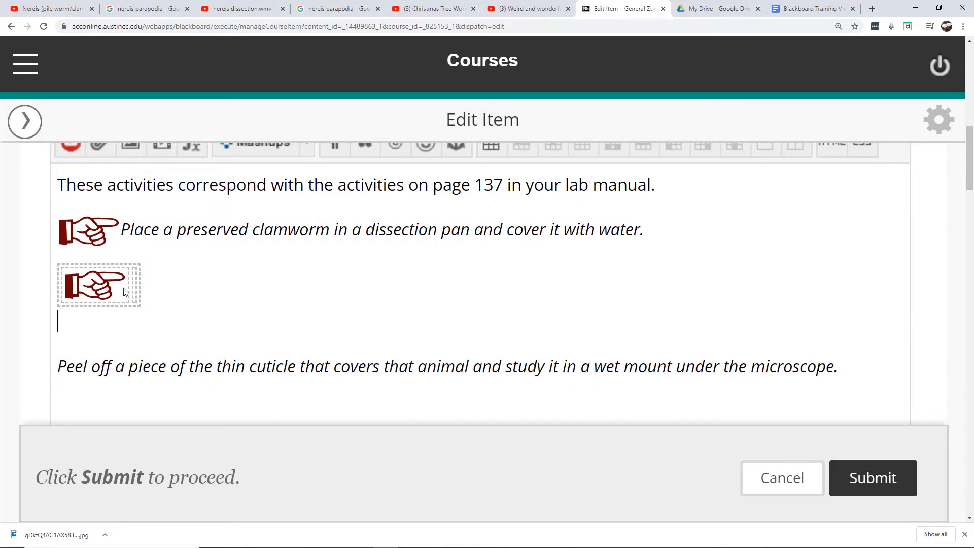
{"action": "left_click", "coordinate": [135, 281]}
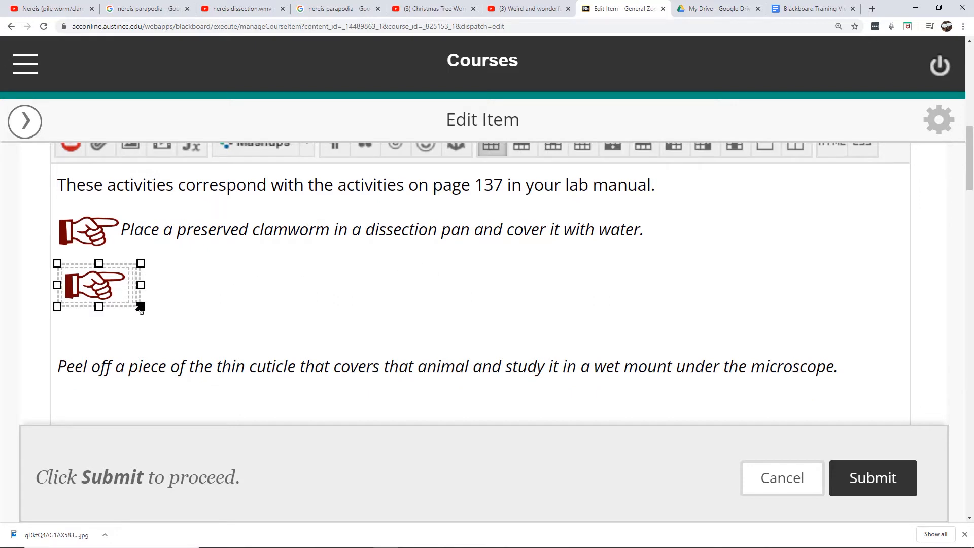
{"action": "key", "text": "ctrl+v"}
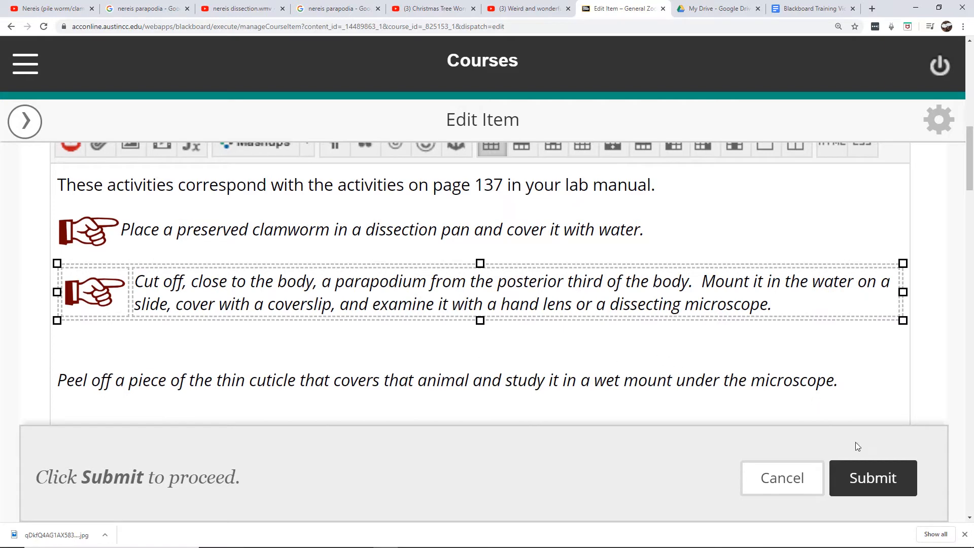
{"action": "left_click", "coordinate": [871, 480]}
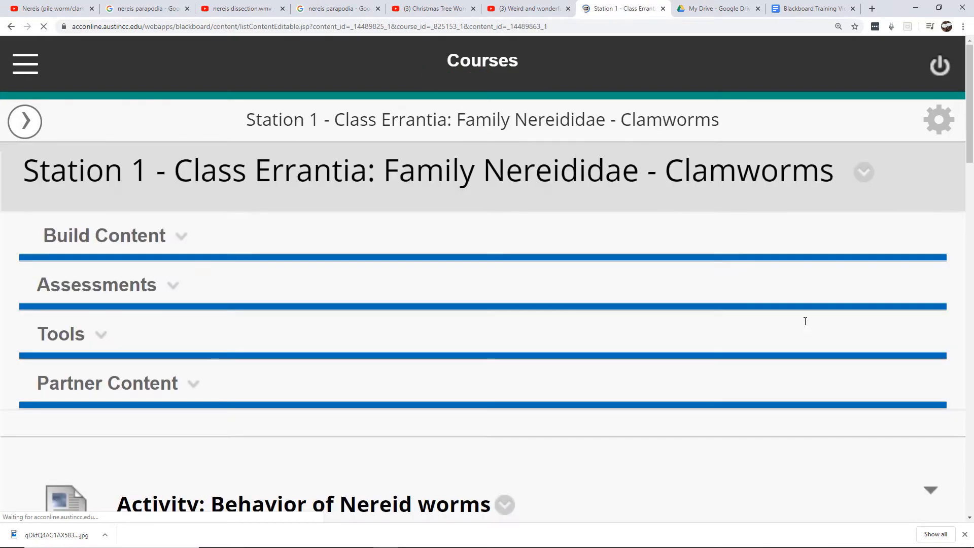
Reopen the Activity: External Features item for editing
{"action": "key", "text": "ctrl+minus"}
{"action": "key", "text": "ctrl+minus"}
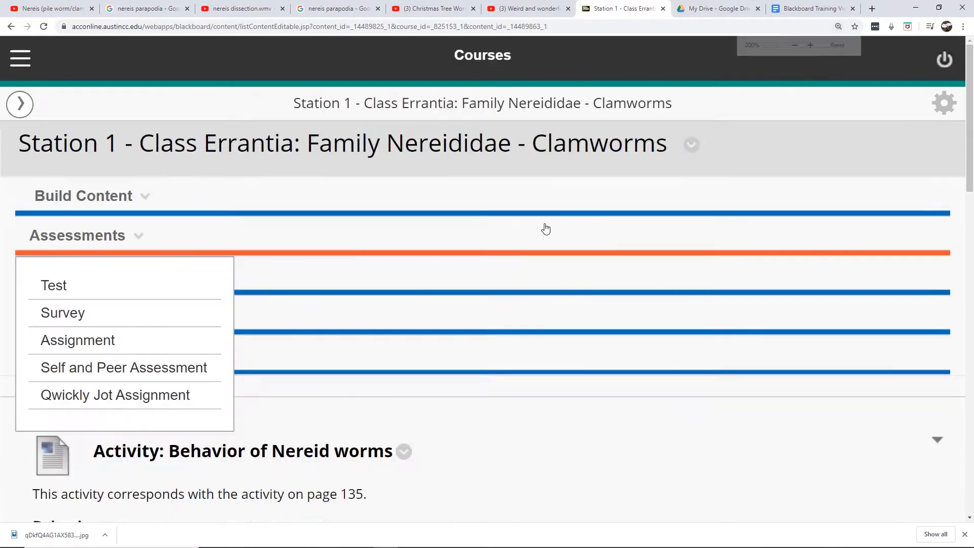
{"action": "scroll", "coordinate": [511, 234], "scroll_direction": "down", "scroll_amount": 4}
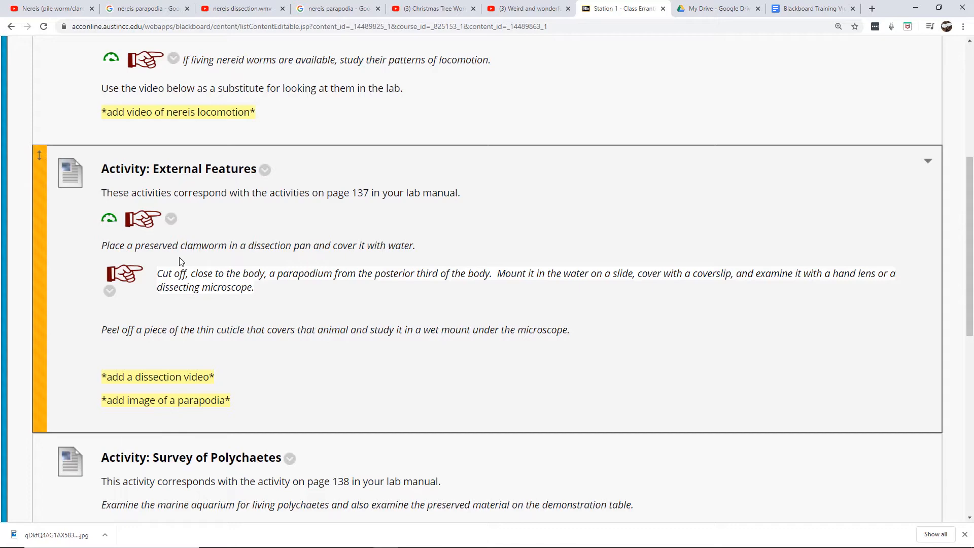
{"action": "left_click", "coordinate": [264, 169]}
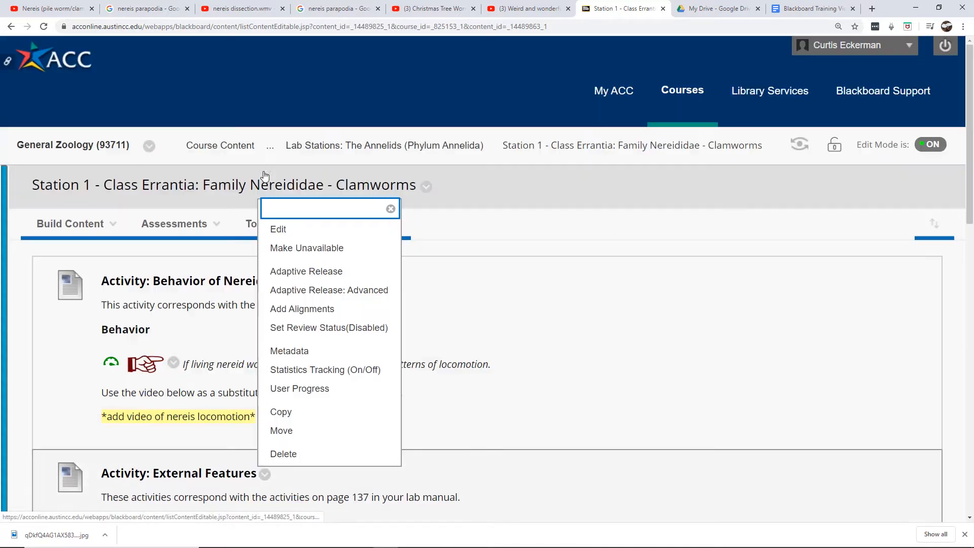
{"action": "left_click", "coordinate": [280, 230]}
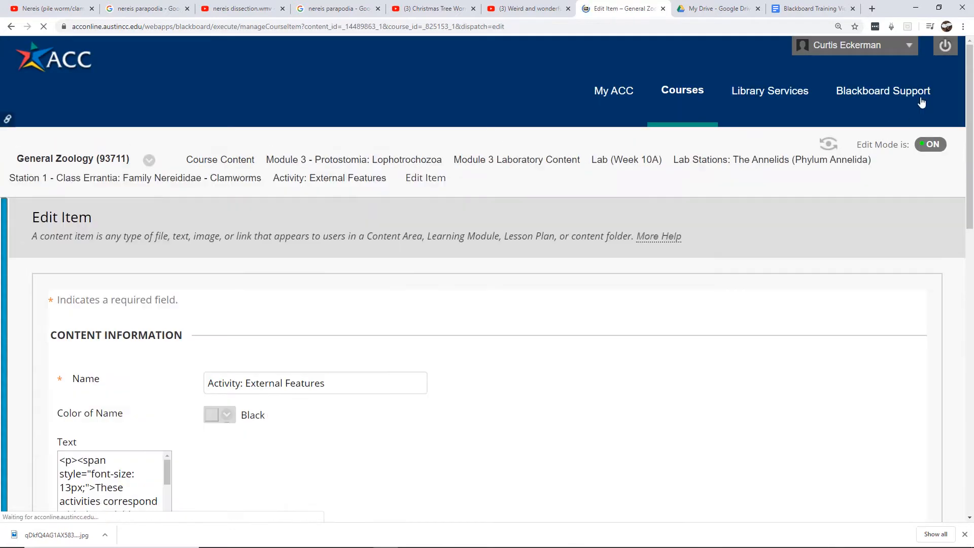
Clear the formatting of the 'Cut off' text in the table, reapply italics, and submit the item
{"action": "scroll", "coordinate": [188, 231], "scroll_direction": "down", "scroll_amount": 6}
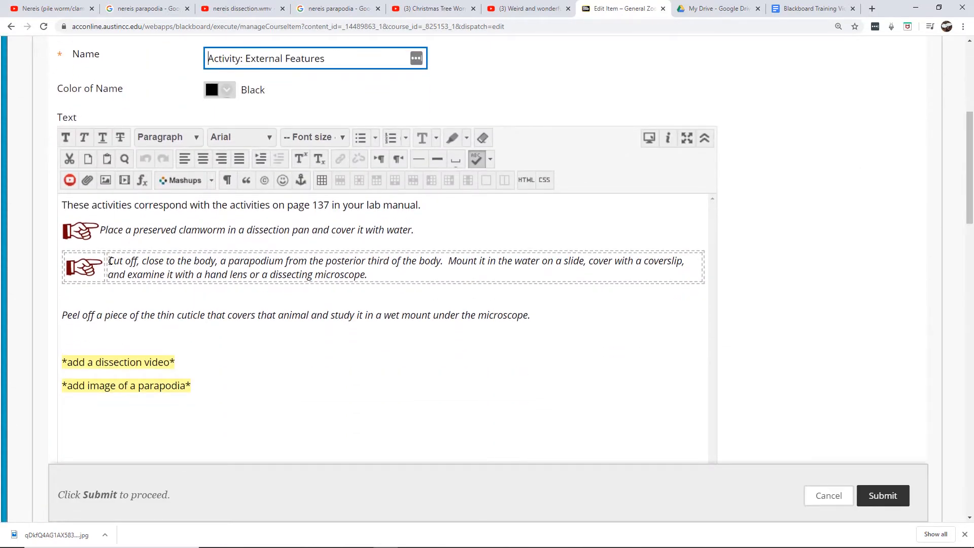
{"action": "left_click_drag", "start_coordinate": [108, 262], "coordinate": [410, 278]}
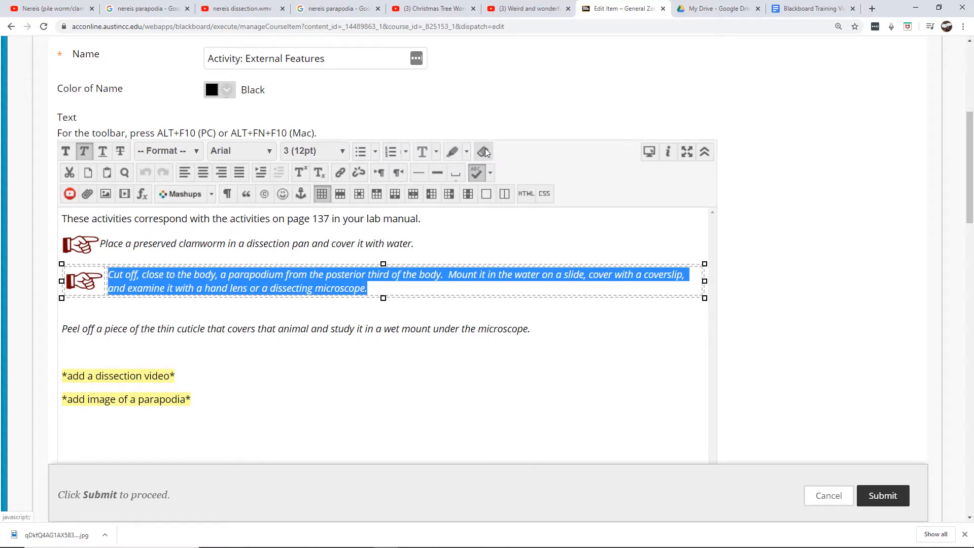
{"action": "left_click", "coordinate": [485, 149]}
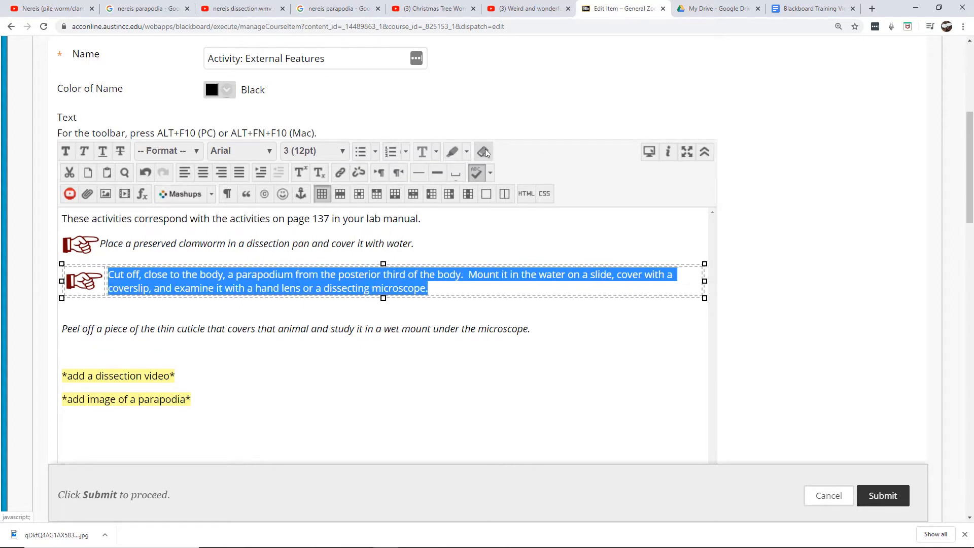
{"action": "left_click", "coordinate": [84, 150]}
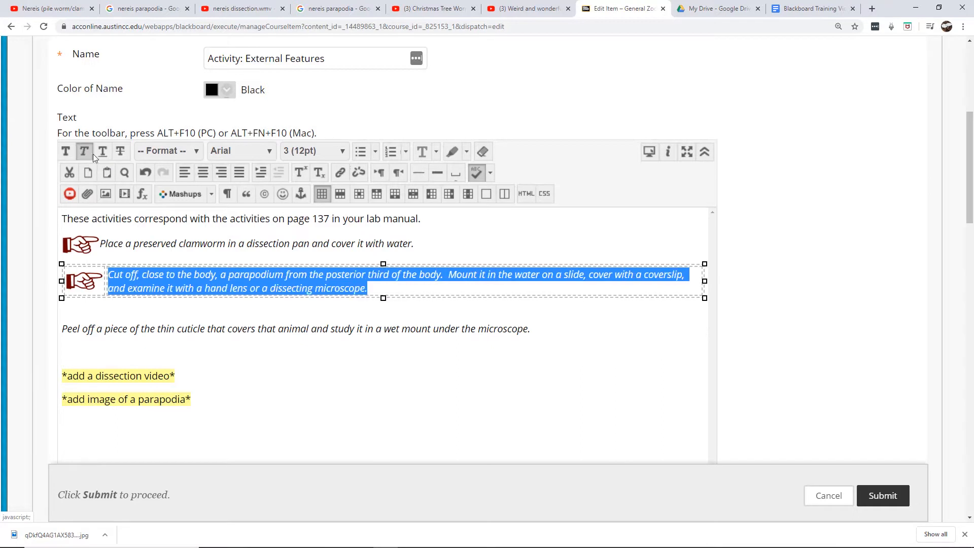
{"action": "left_click", "coordinate": [274, 319]}
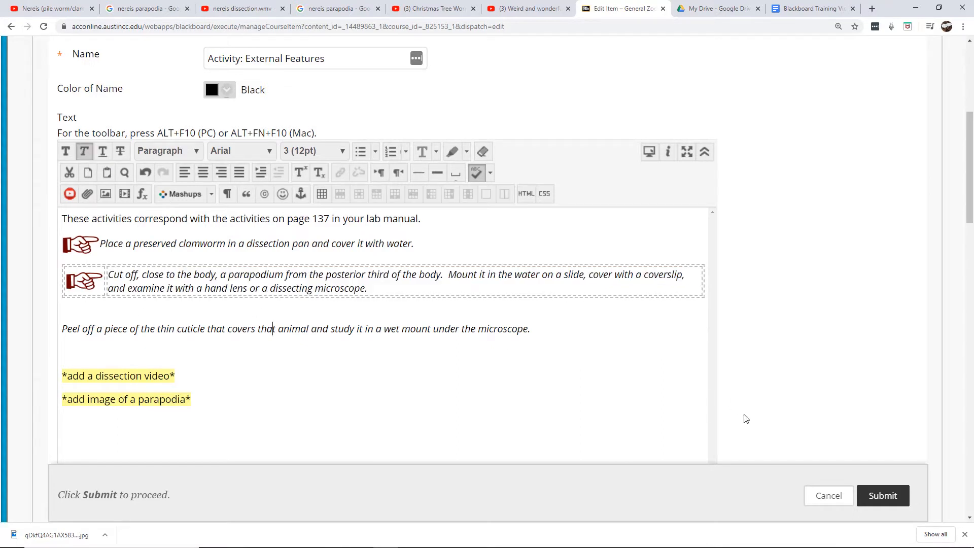
{"action": "left_click", "coordinate": [875, 494]}
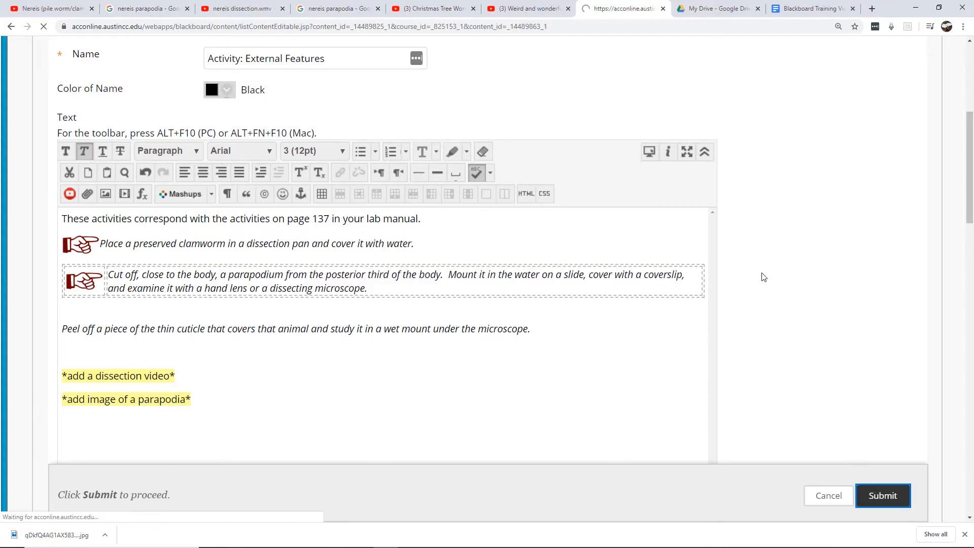
Reopen the Activity: External Features item for editing again
{"action": "scroll", "coordinate": [972, 114], "scroll_direction": "down", "scroll_amount": 5}
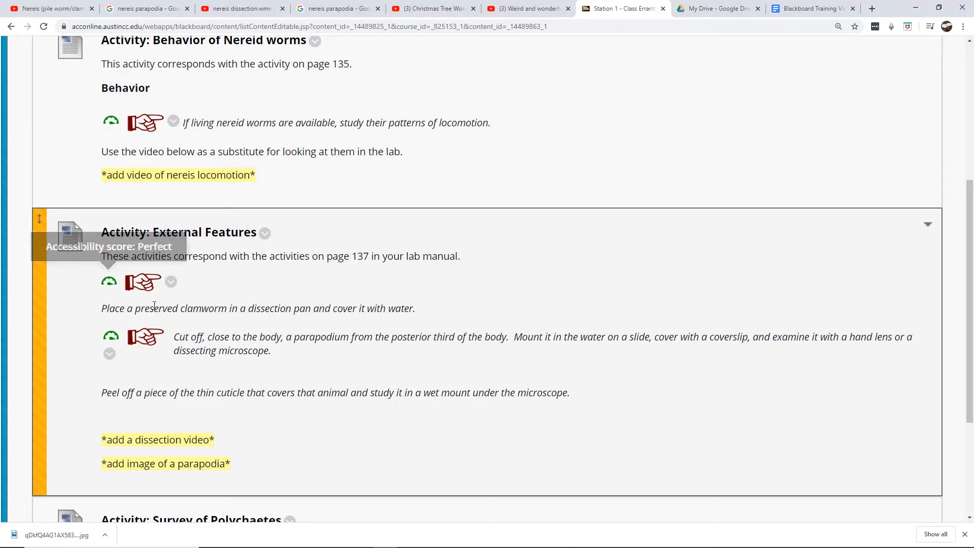
{"action": "left_click", "coordinate": [265, 233]}
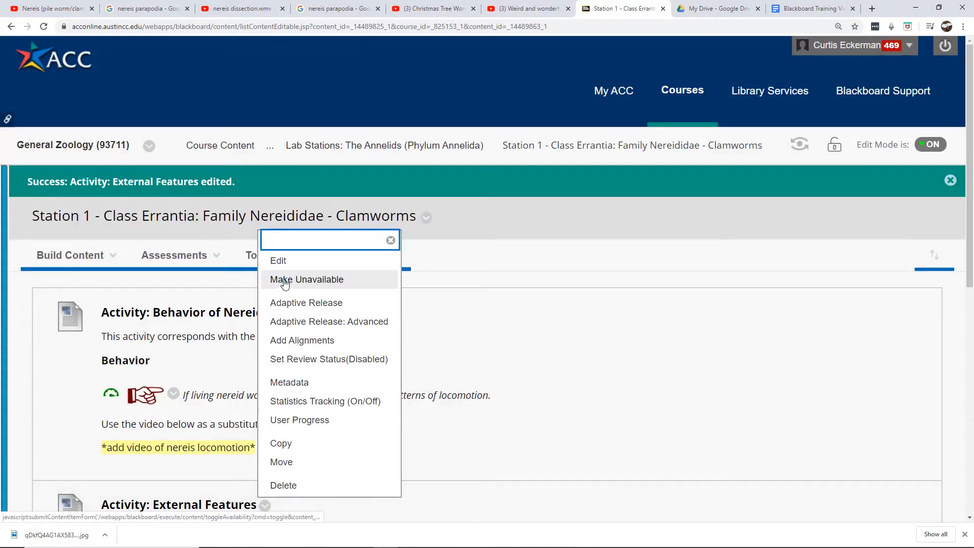
{"action": "left_click", "coordinate": [300, 260]}
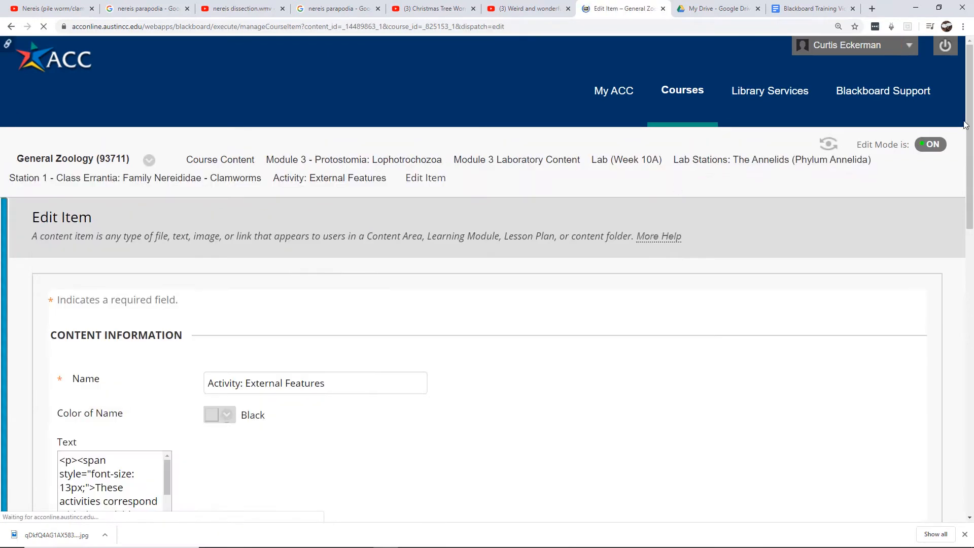
{"action": "left_click_drag", "start_coordinate": [972, 117], "coordinate": [972, 197]}
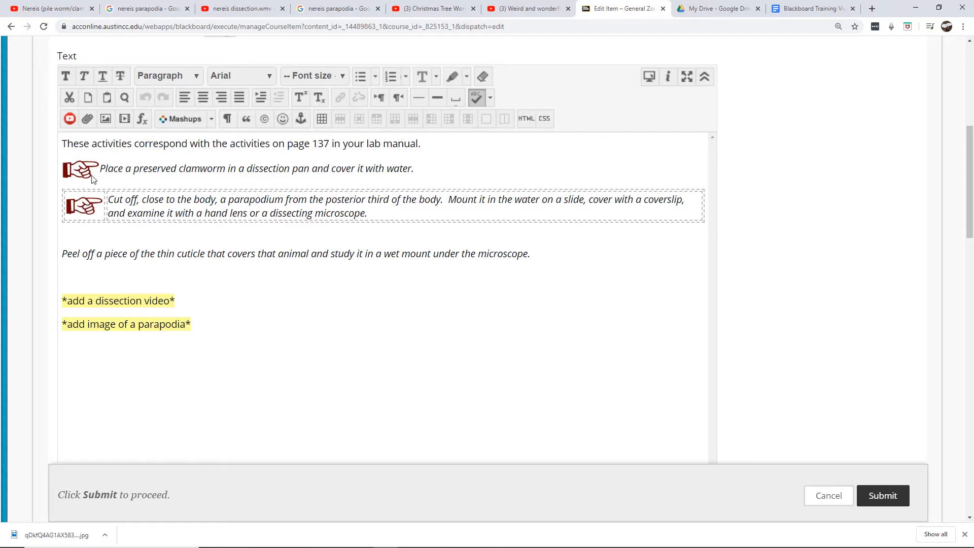
Delete the pointing image sitting in front of the 'Place a preserved clamworm' paragraph
{"action": "left_click", "coordinate": [76, 169]}
{"action": "right_click", "coordinate": [75, 181]}
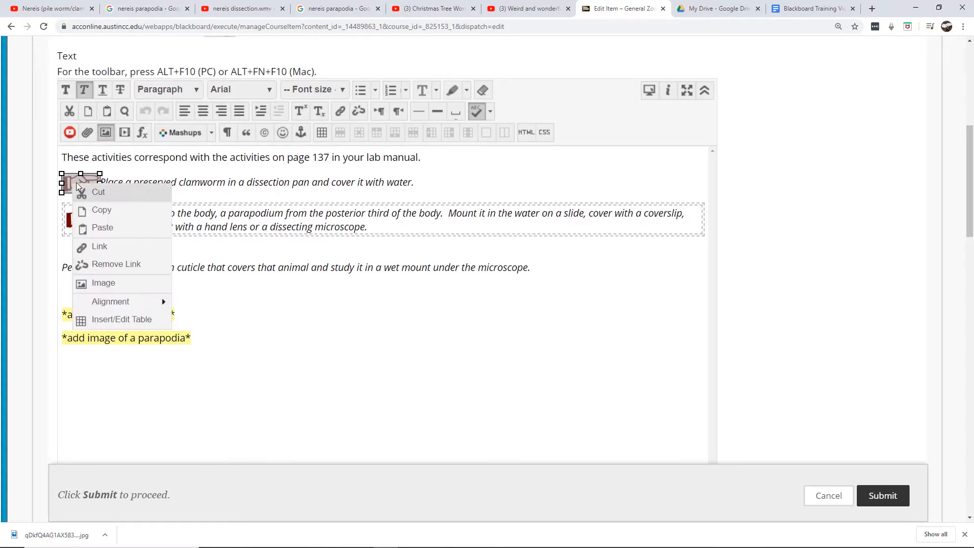
{"action": "left_click", "coordinate": [74, 181]}
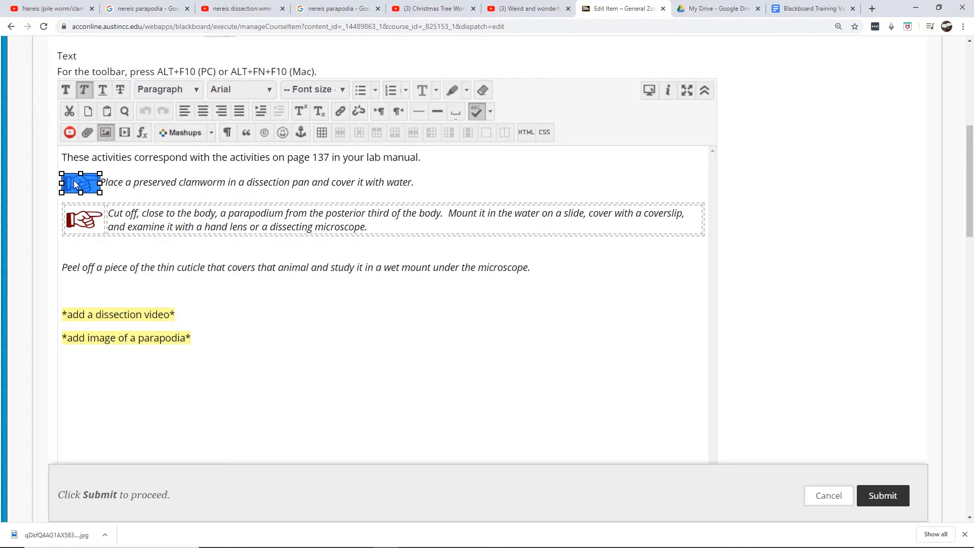
{"action": "key", "text": "Delete"}
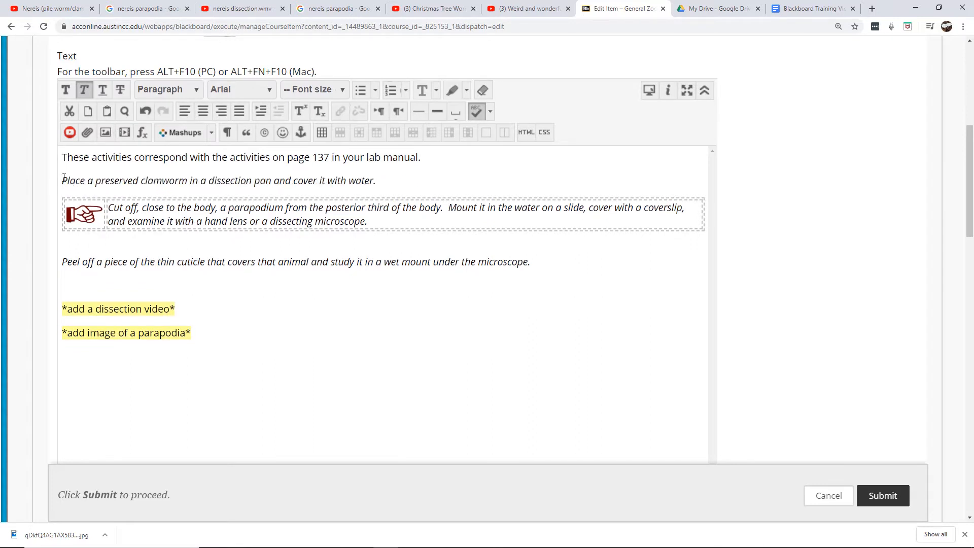
Copy the pointing image's img tag from the HTML code view and close the code view
{"action": "left_click", "coordinate": [528, 132]}
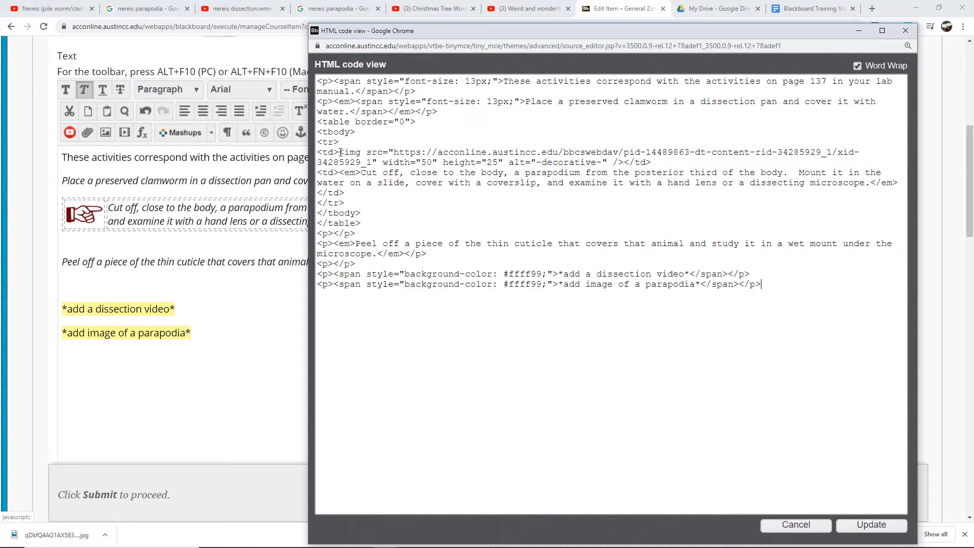
{"action": "left_click_drag", "start_coordinate": [339, 152], "coordinate": [623, 162]}
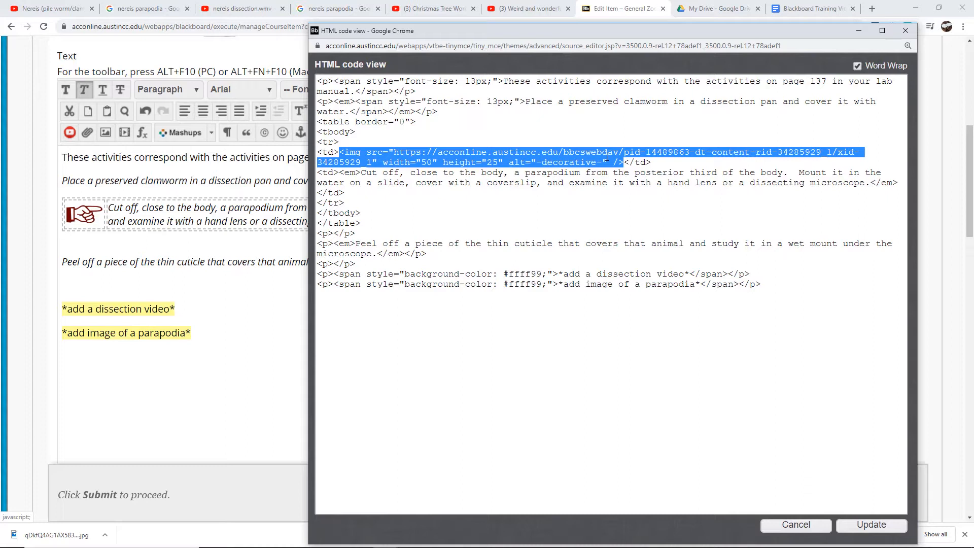
{"action": "left_click", "coordinate": [563, 309]}
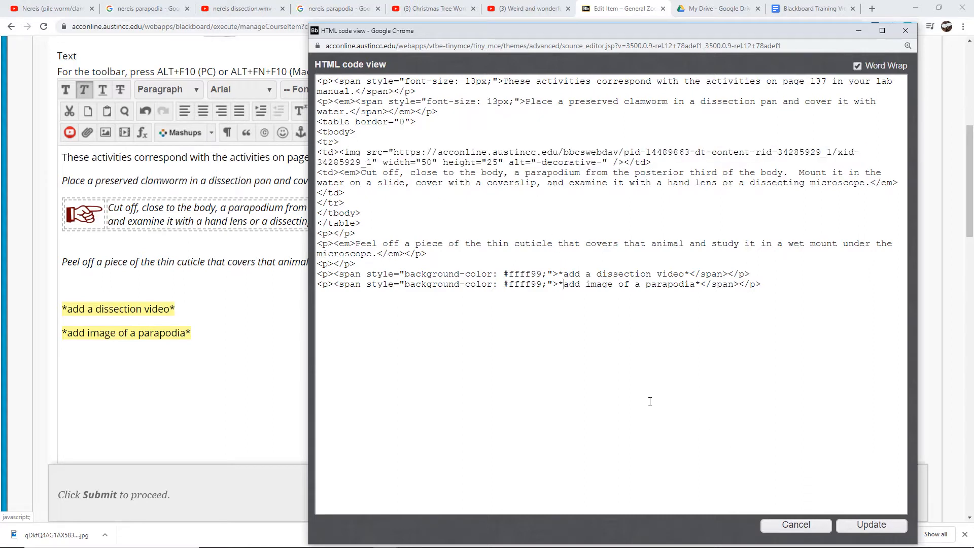
{"action": "left_click", "coordinate": [814, 528]}
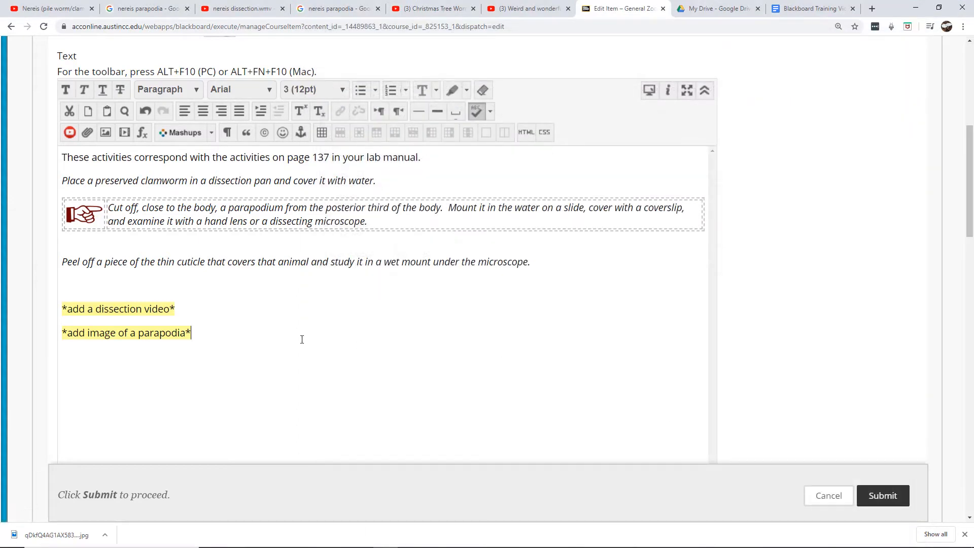
Insert a two-column, one-row table above the 'Peel off' paragraph and type a placeholder xxxxxxxxxx in its first cell
{"action": "left_click", "coordinate": [76, 242]}
{"action": "left_click", "coordinate": [63, 263]}
{"action": "left_click", "coordinate": [327, 135]}
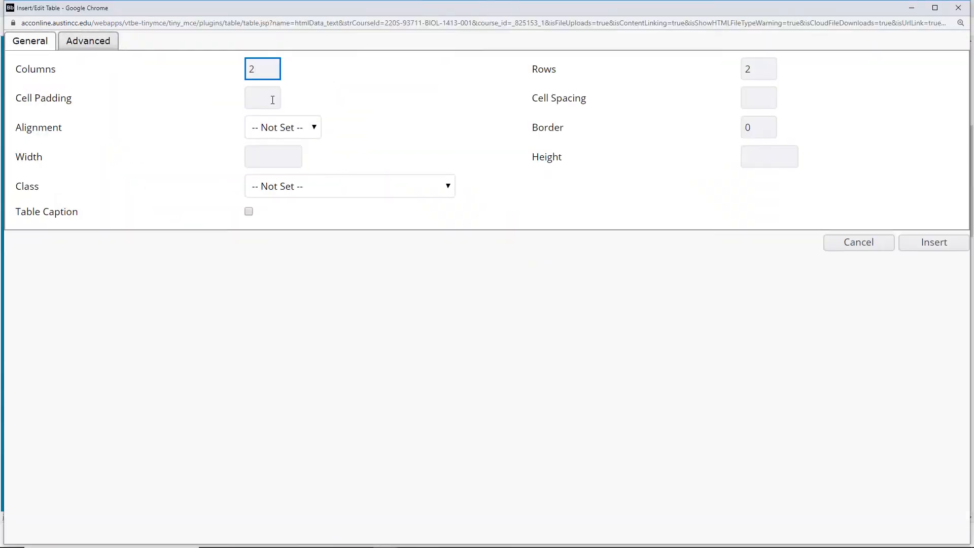
{"action": "double_click", "coordinate": [756, 69]}
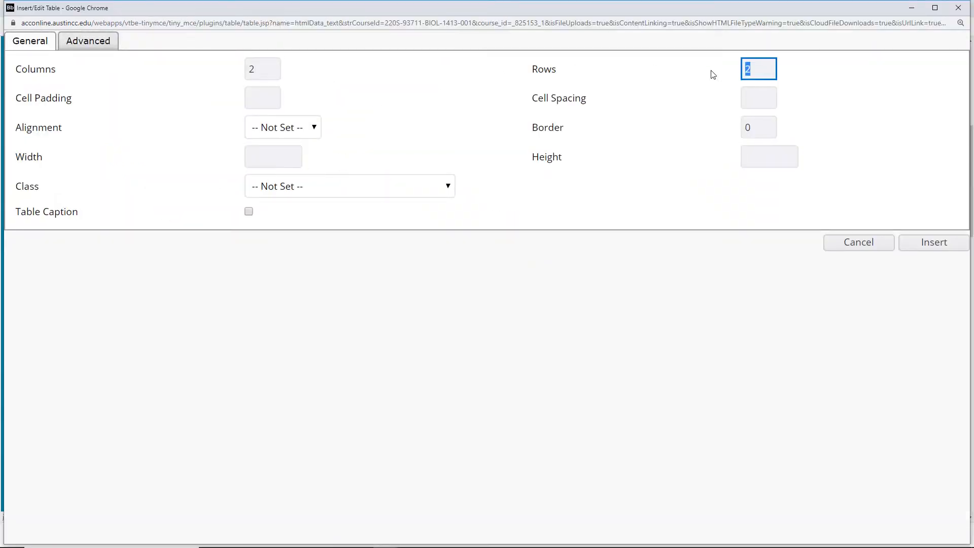
{"action": "type", "text": "1"}
{"action": "left_click", "coordinate": [931, 242]}
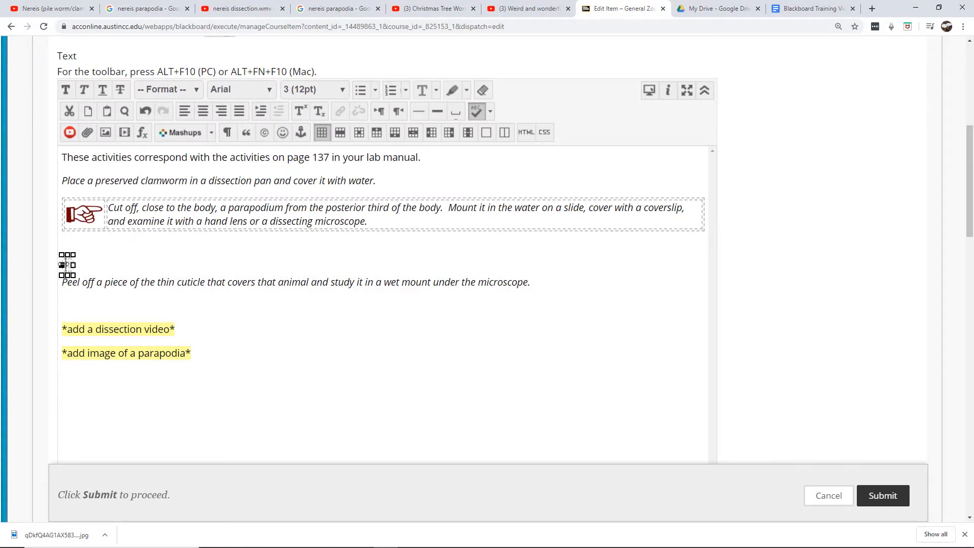
{"action": "left_click", "coordinate": [66, 264]}
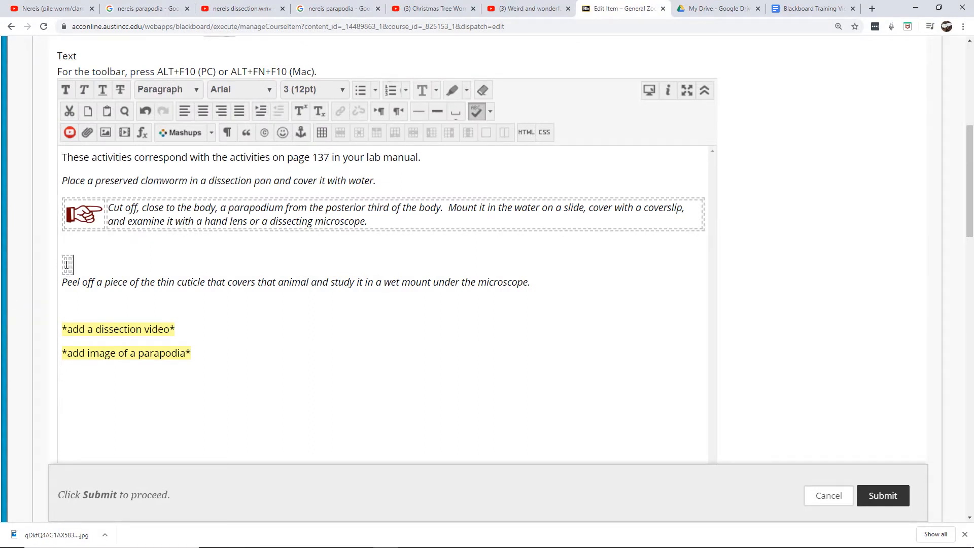
{"action": "left_click", "coordinate": [66, 265]}
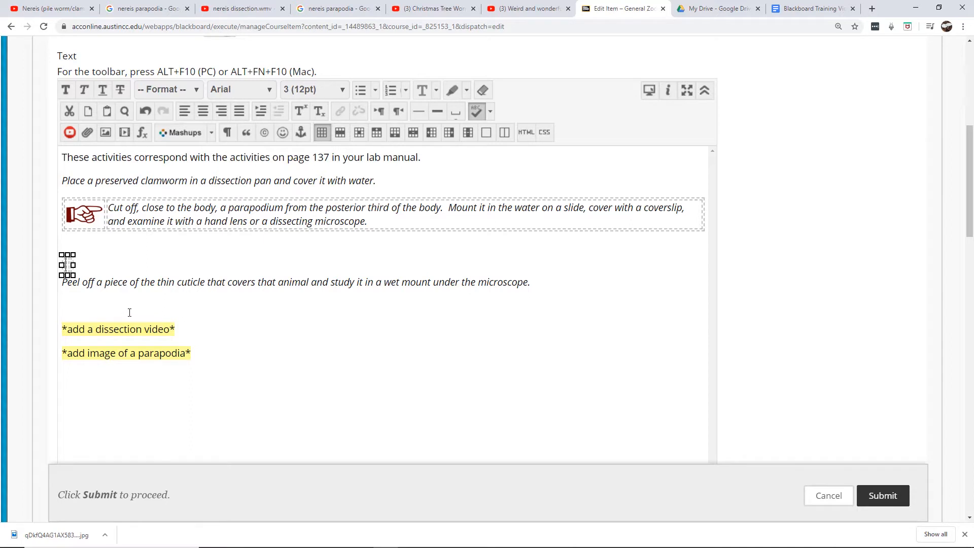
{"action": "type", "text": "xxxxxxxxxx"}
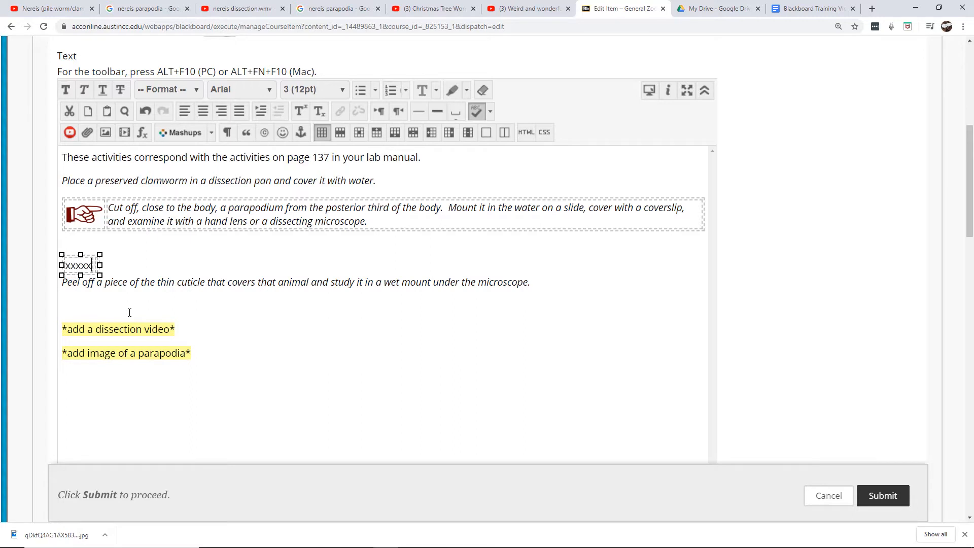
{"action": "left_click", "coordinate": [176, 303]}
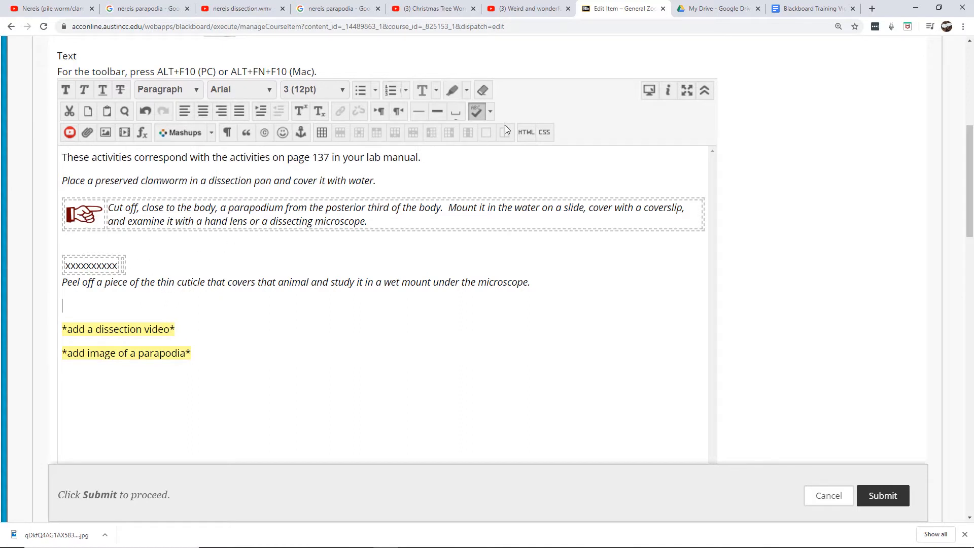
Replace the placeholder in the HTML code with the copied pointing image tag and update the content
{"action": "left_click", "coordinate": [530, 131]}
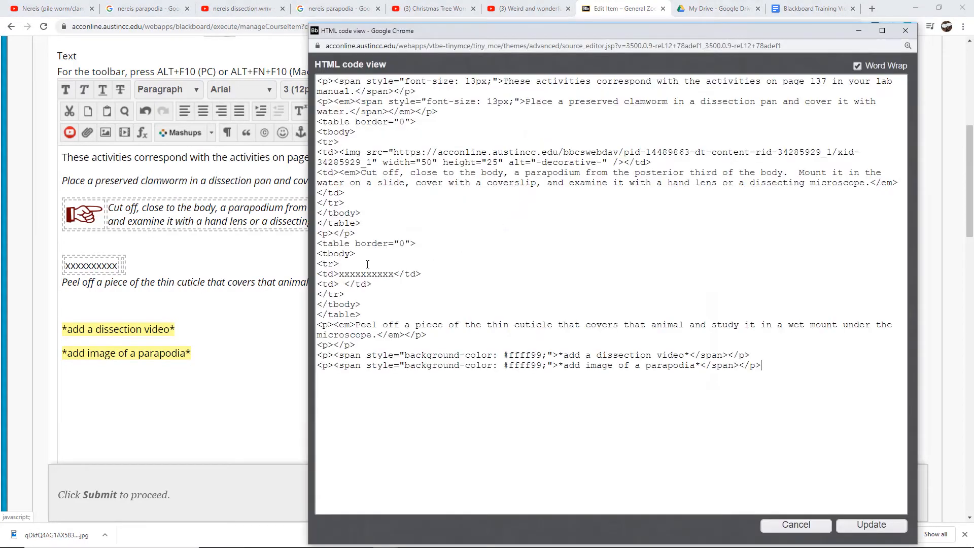
{"action": "left_click_drag", "start_coordinate": [338, 276], "coordinate": [392, 274]}
{"action": "type", "text": "<img src=\"https://acconline.austincc.edu/bbcswebdav/pid-14489863-dt-content-rid-34285929_1/xid-34285929_1\" width=\"50\" height=\"25\" alt=\"-decorative-\" />"}
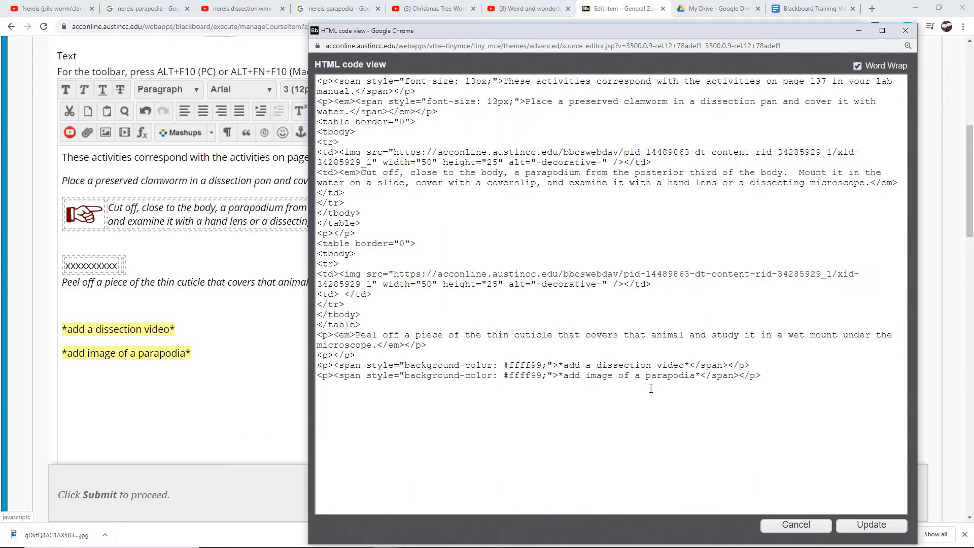
{"action": "left_click", "coordinate": [870, 524]}
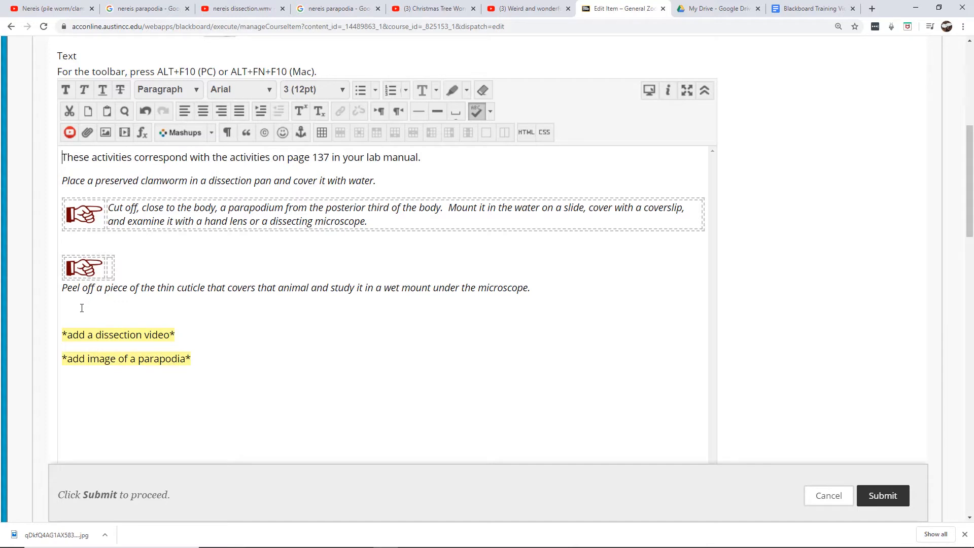
Insert a two-column, one-row table above the 'Place a preserved clamworm' paragraph with placeholder xxxxxxx in its first cell
{"action": "left_click", "coordinate": [61, 179]}
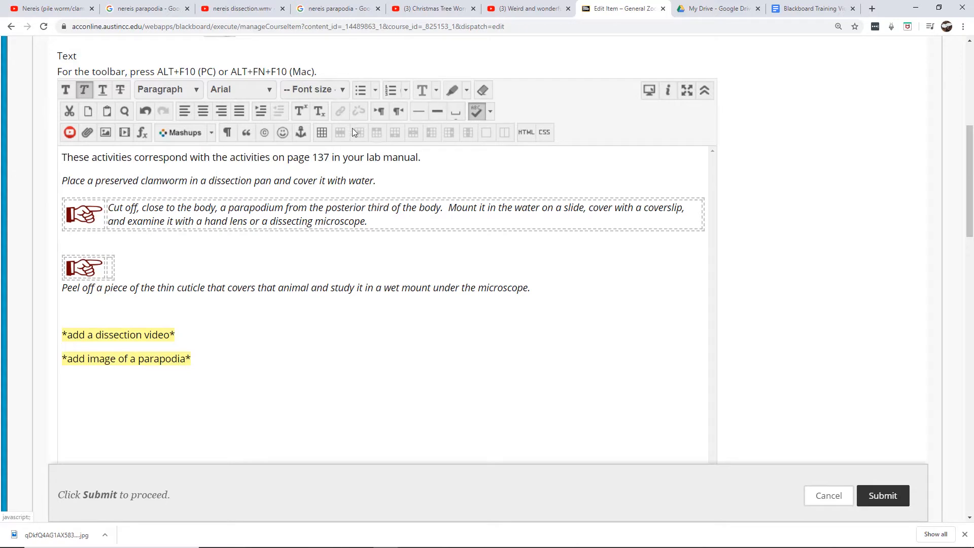
{"action": "left_click", "coordinate": [322, 133]}
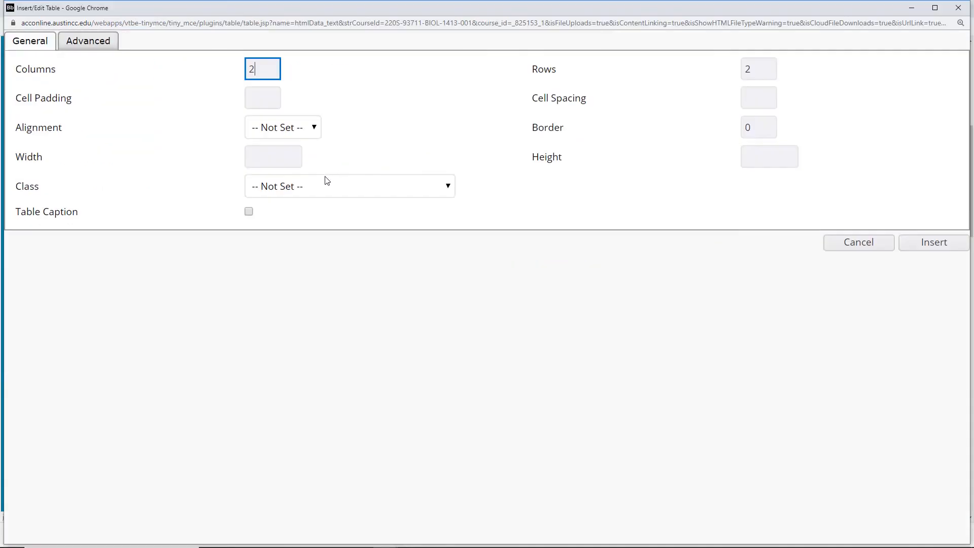
{"action": "double_click", "coordinate": [757, 67]}
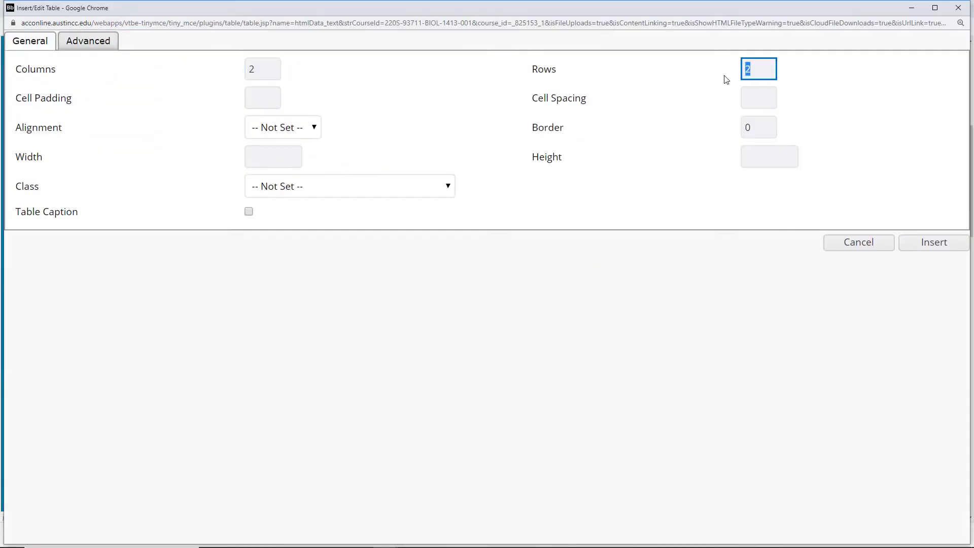
{"action": "type", "text": "1"}
{"action": "left_click", "coordinate": [920, 241]}
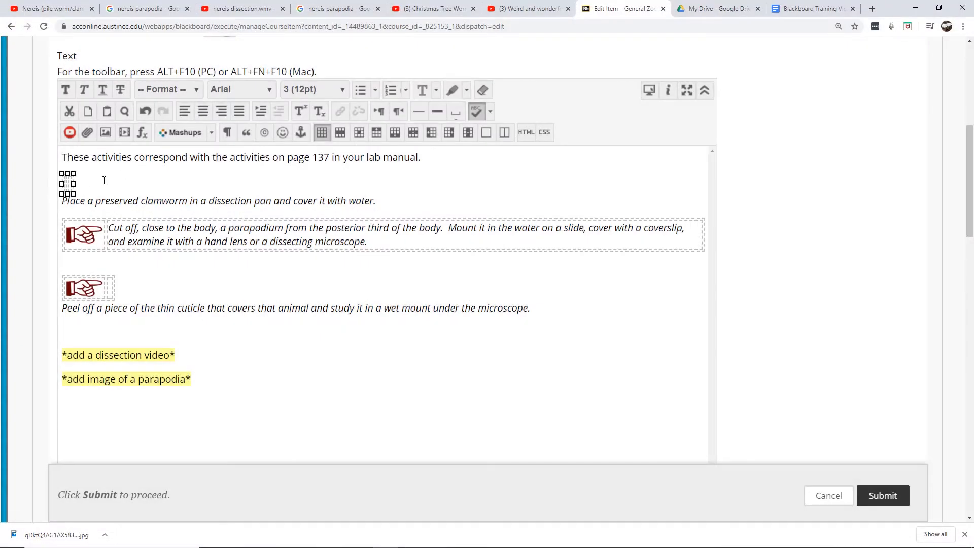
{"action": "type", "text": "xxxxxxx"}
Replace that placeholder in the HTML code with the pointing image tag and update the content
{"action": "left_click", "coordinate": [528, 134]}
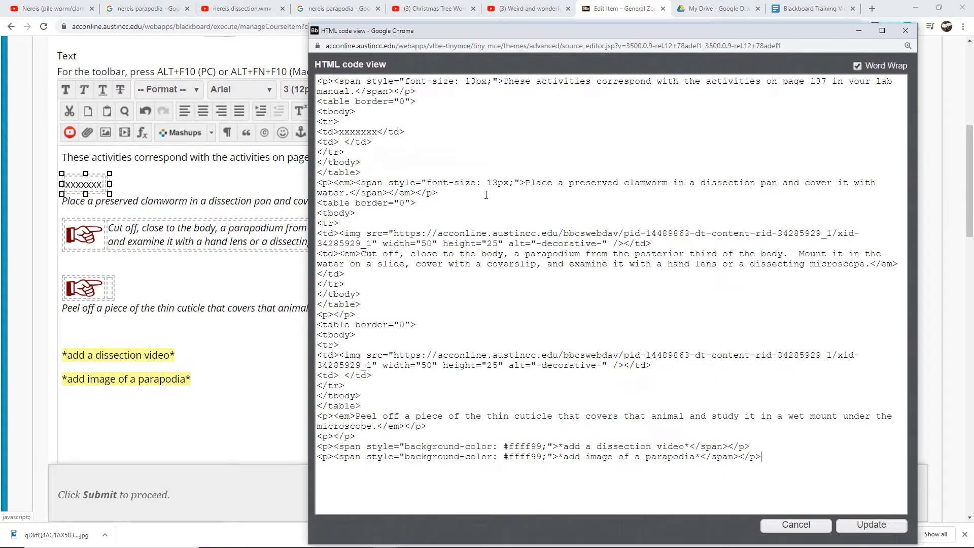
{"action": "left_click_drag", "start_coordinate": [376, 132], "coordinate": [338, 133]}
{"action": "type", "text": "<img src=\"https://acconline.austincc.edu/bbcswebdav/pid-14489863-dt-content-rid-34285929_1/xid-34285929_1\" width=\"50\" height=\"25\" alt=\"-decorative-\" />"}
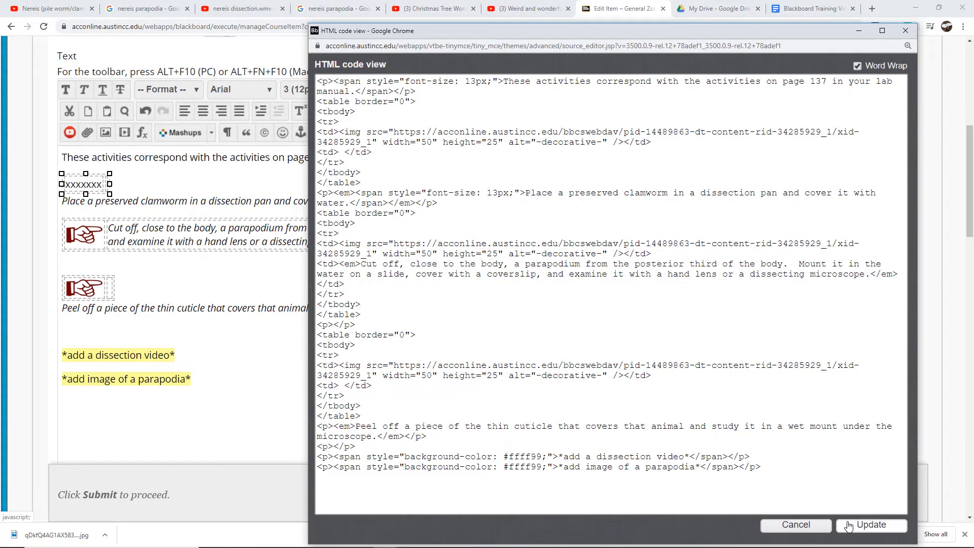
{"action": "left_click", "coordinate": [867, 525]}
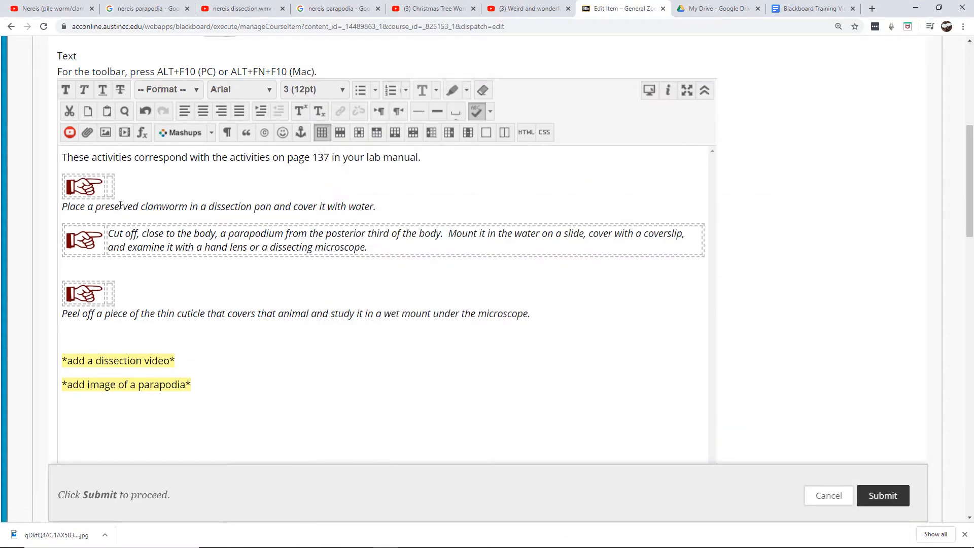
Move the 'Place a preserved clamworm' paragraph into the second cell beside its pointing image
{"action": "left_click_drag", "start_coordinate": [63, 206], "coordinate": [402, 212]}
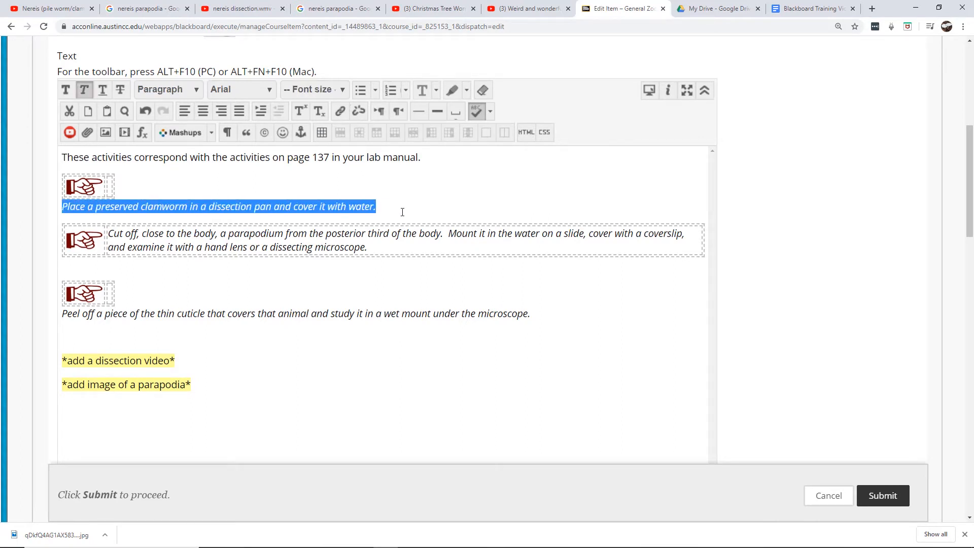
{"action": "key", "text": "ctrl+x"}
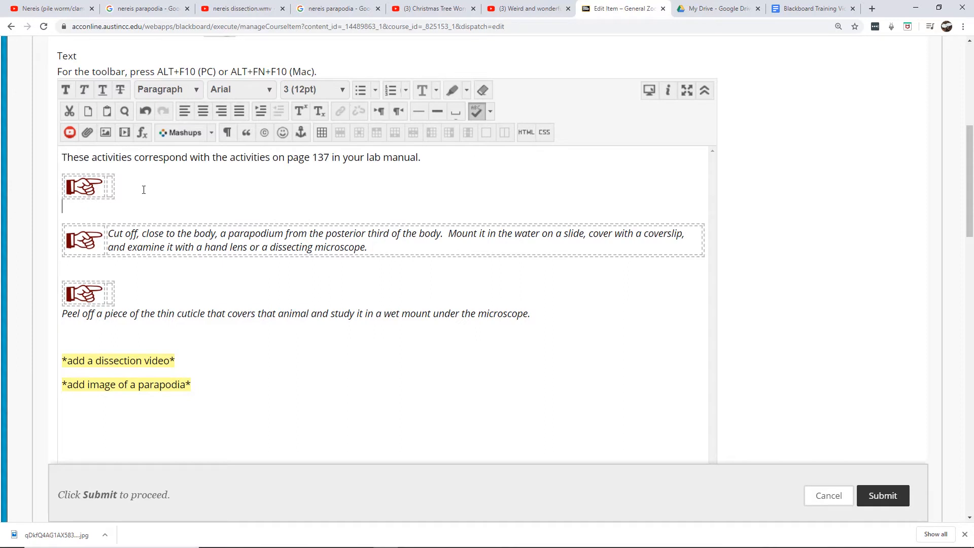
{"action": "left_click", "coordinate": [112, 182]}
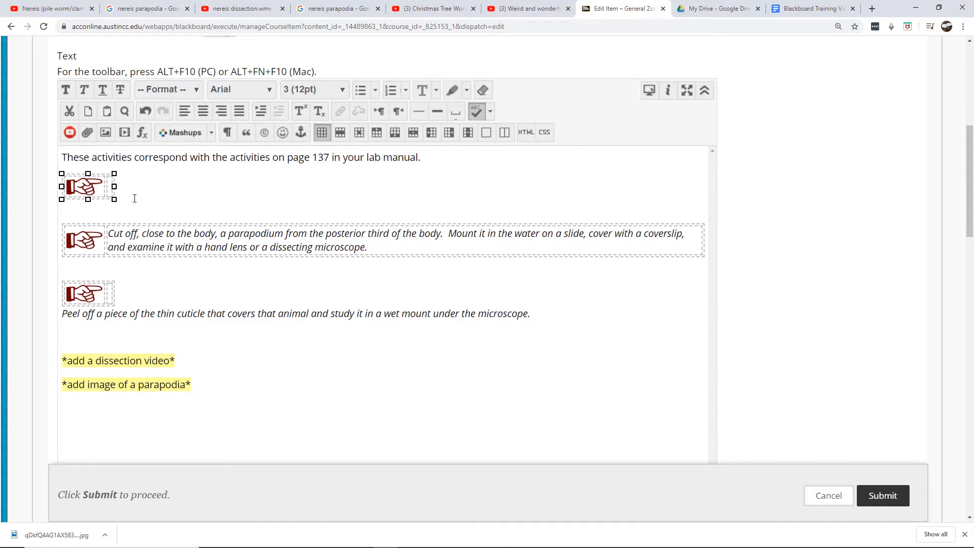
{"action": "key", "text": "ctrl+v"}
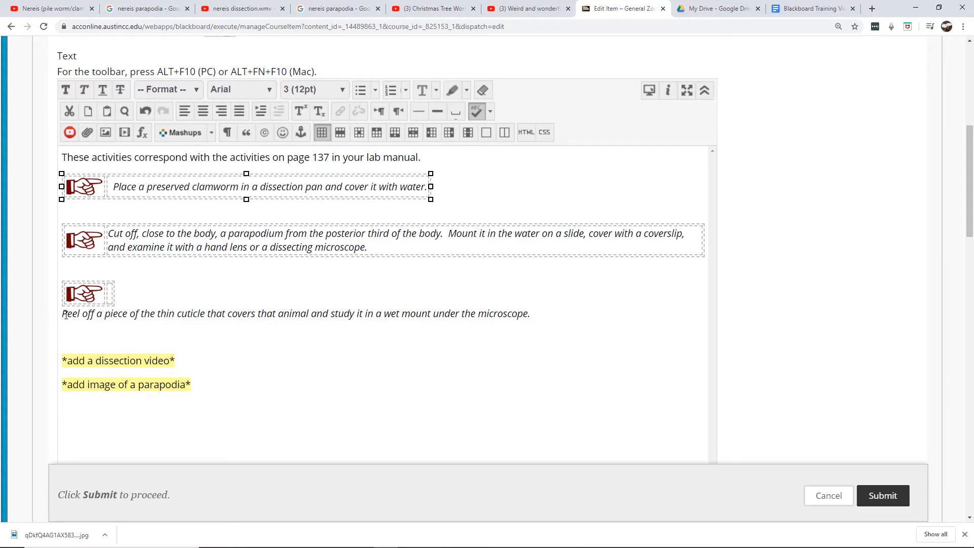
Move the 'Peel off' paragraph into the second cell beside the third pointing image and remove the extra empty line
{"action": "left_click_drag", "start_coordinate": [66, 315], "coordinate": [191, 330]}
{"action": "left_click", "coordinate": [89, 323]}
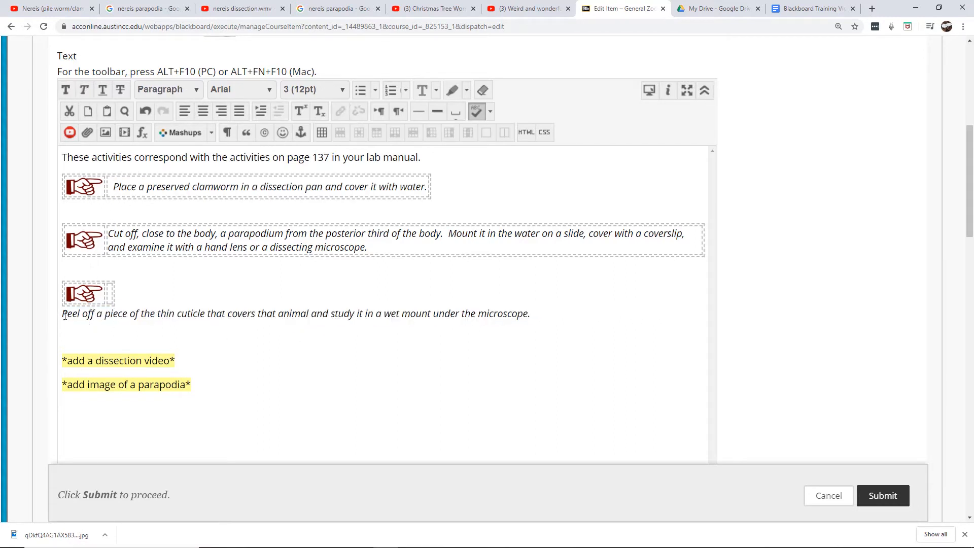
{"action": "left_click_drag", "start_coordinate": [64, 313], "coordinate": [511, 339]}
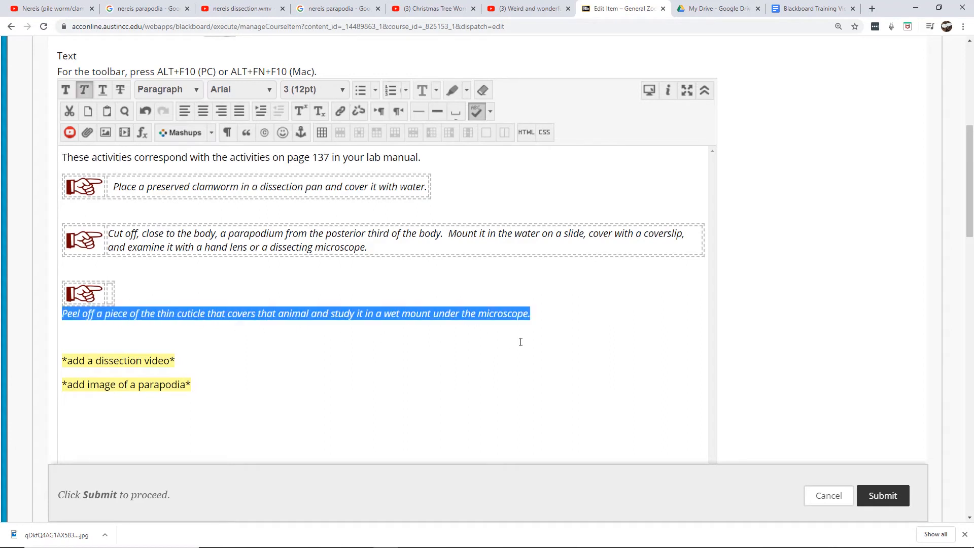
{"action": "key", "text": "ctrl+x"}
{"action": "left_click", "coordinate": [110, 290]}
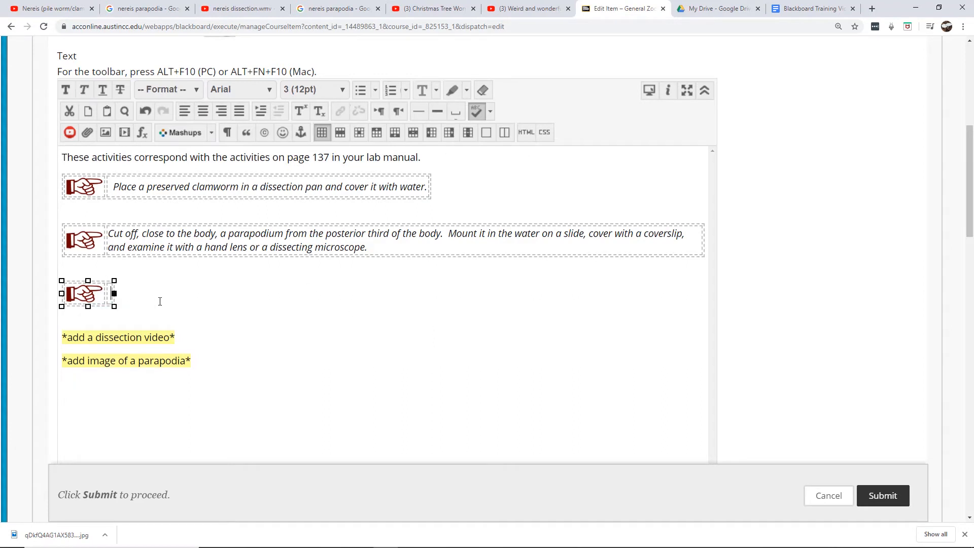
{"action": "key", "text": "ctrl+v"}
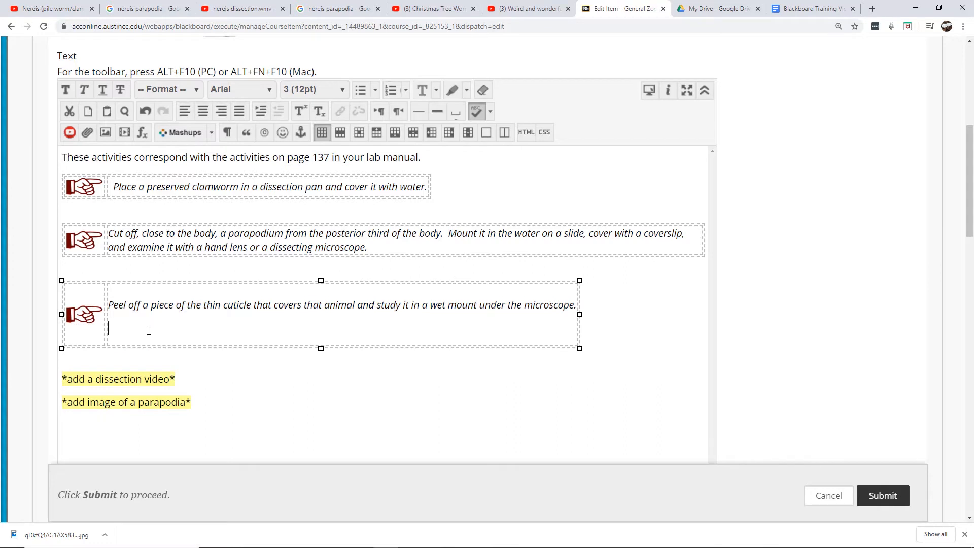
{"action": "key", "text": "BackSpace"}
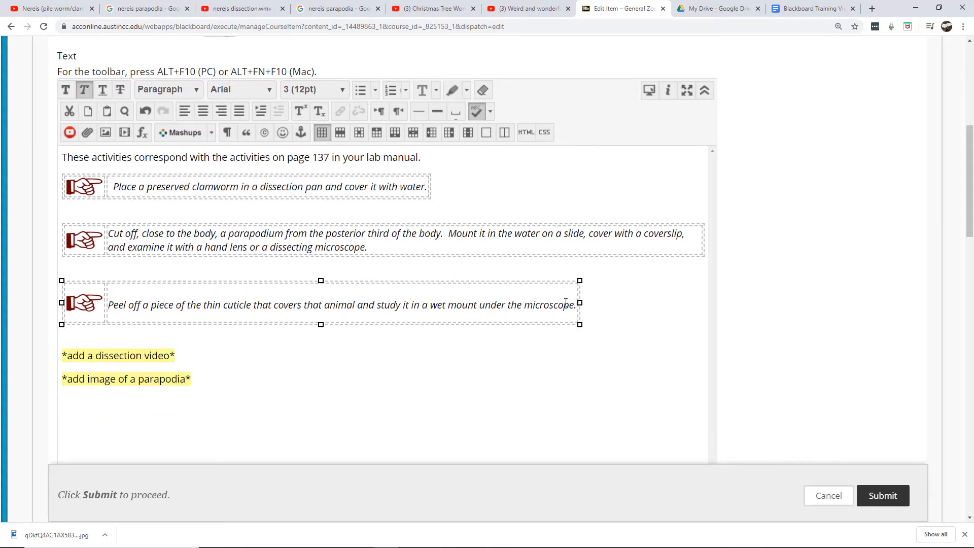
Clear the formatting of the 'Peel off' paragraph and reapply italics to it
{"action": "left_click_drag", "start_coordinate": [110, 306], "coordinate": [599, 309]}
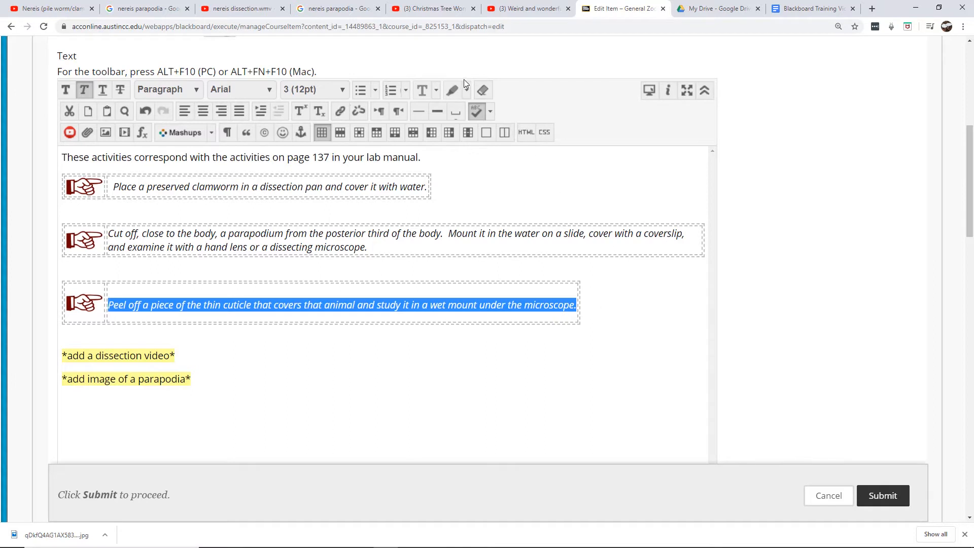
{"action": "left_click", "coordinate": [482, 92]}
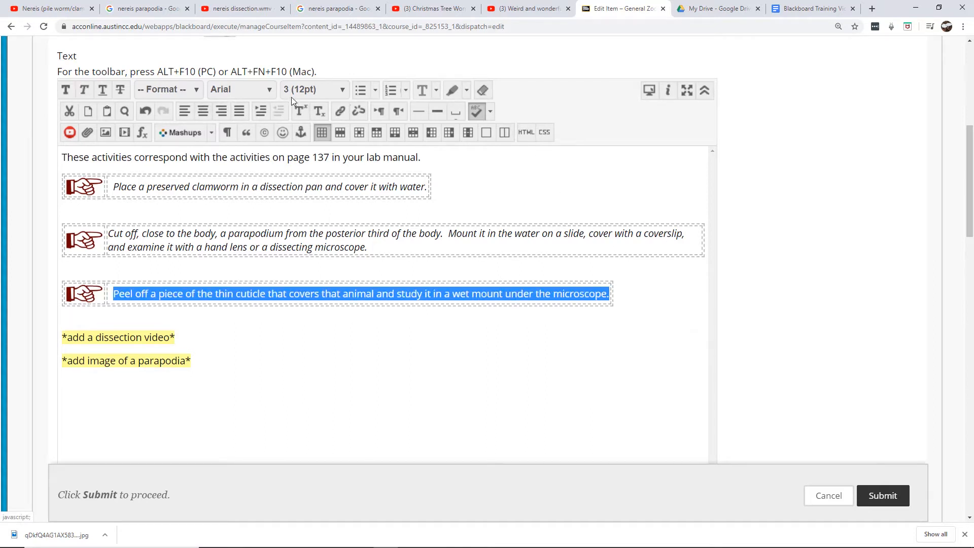
{"action": "left_click", "coordinate": [87, 87]}
Clear the formatting of the 'Place a preserved clamworm' paragraph and reapply italics to it
{"action": "left_click_drag", "start_coordinate": [112, 186], "coordinate": [433, 186]}
{"action": "left_click", "coordinate": [482, 90]}
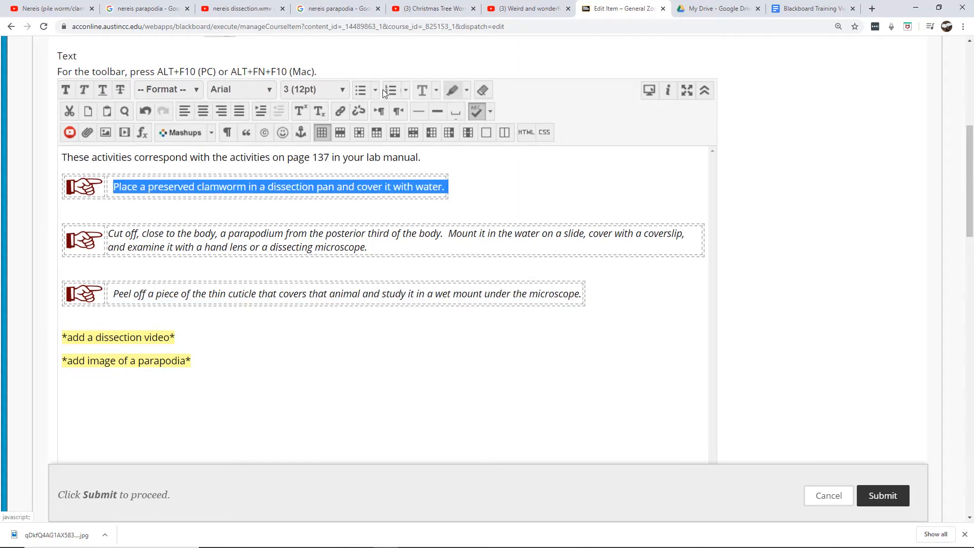
{"action": "left_click", "coordinate": [84, 89]}
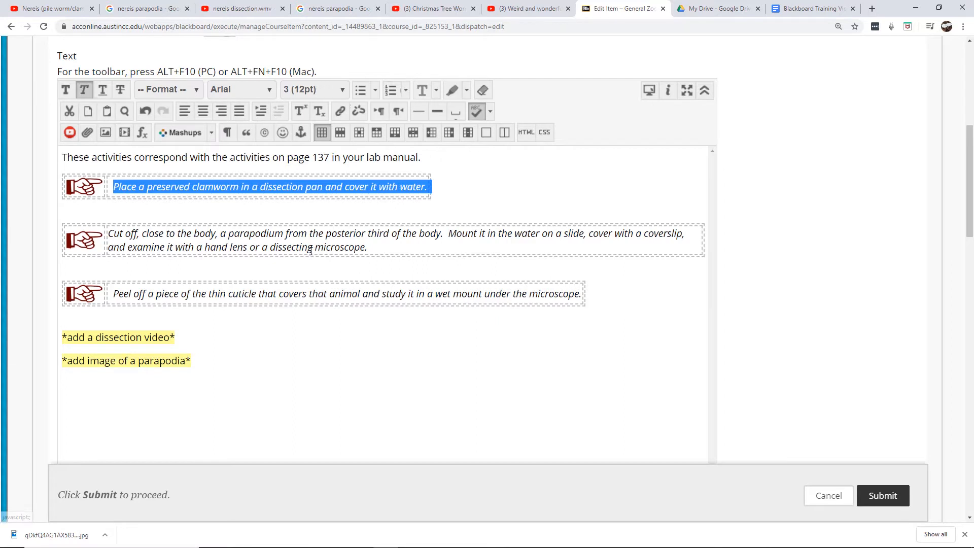
{"action": "left_click", "coordinate": [326, 333]}
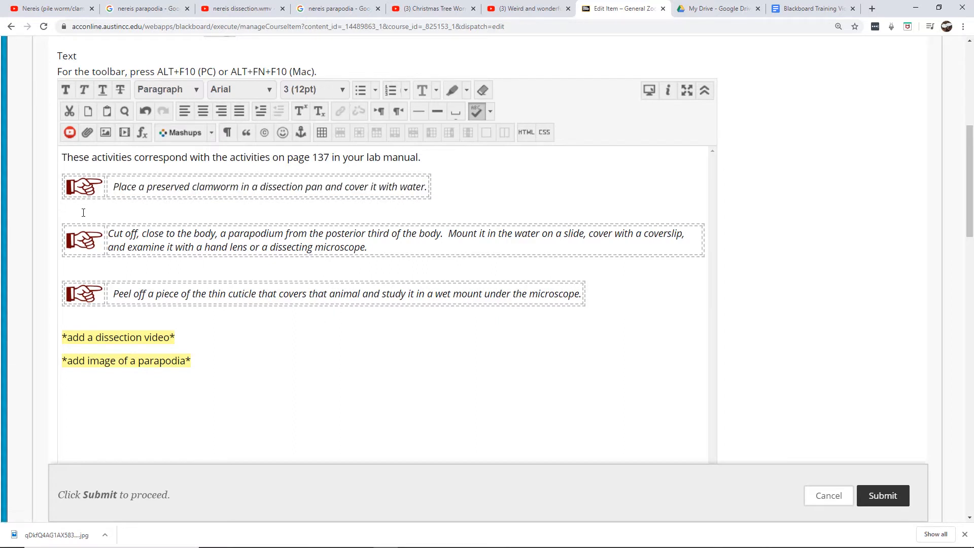
Delete the empty line below the first pointing-image table and submit the edited item
{"action": "left_click_drag", "start_coordinate": [83, 213], "coordinate": [65, 233]}
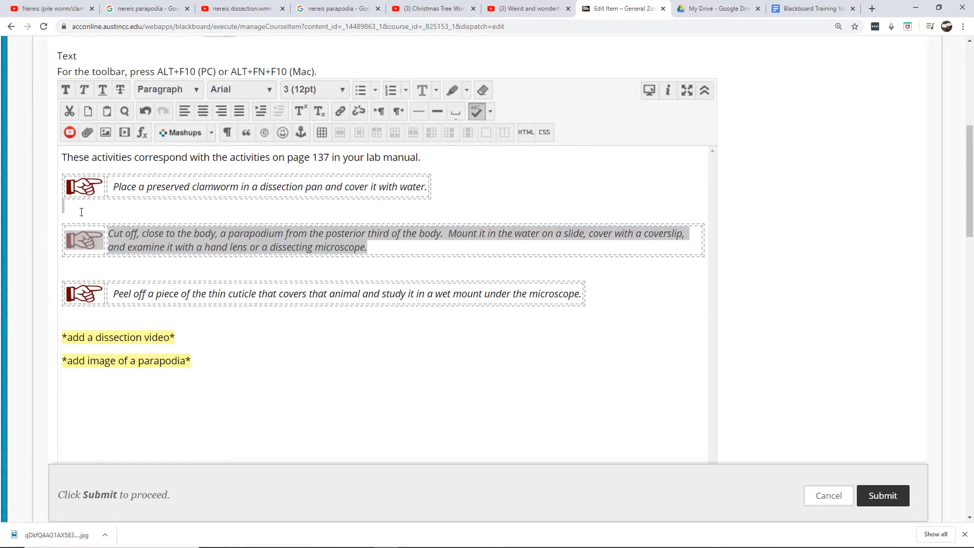
{"action": "left_click", "coordinate": [69, 209]}
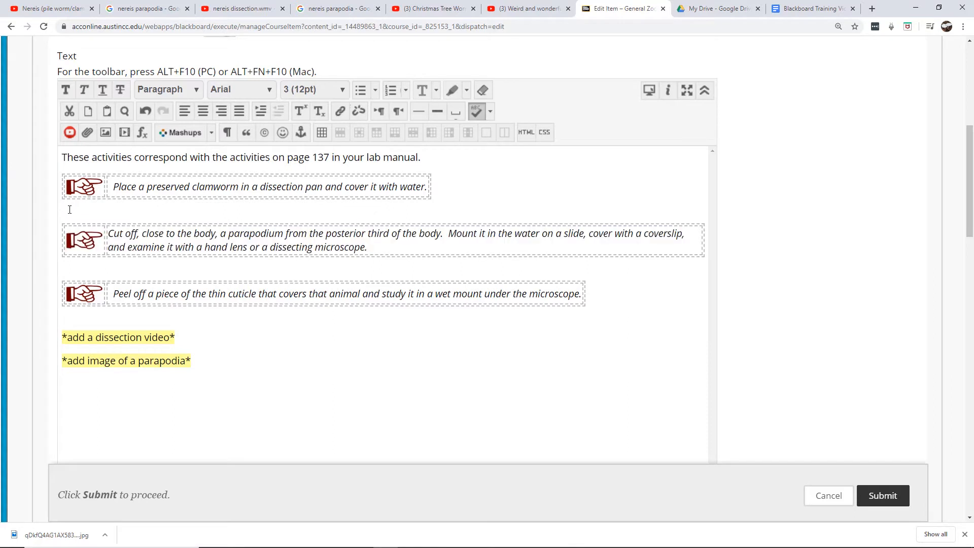
{"action": "key", "text": "BackSpace"}
{"action": "left_click", "coordinate": [87, 323]}
{"action": "left_click", "coordinate": [873, 488]}
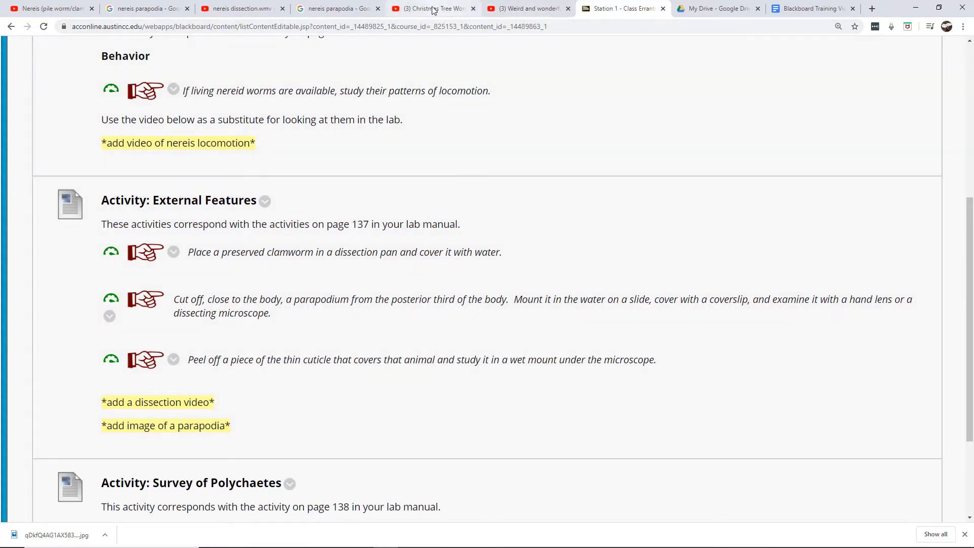
Copy the embed code of the 'nereis dissection.wmv' YouTube video
{"action": "left_click", "coordinate": [225, 11]}
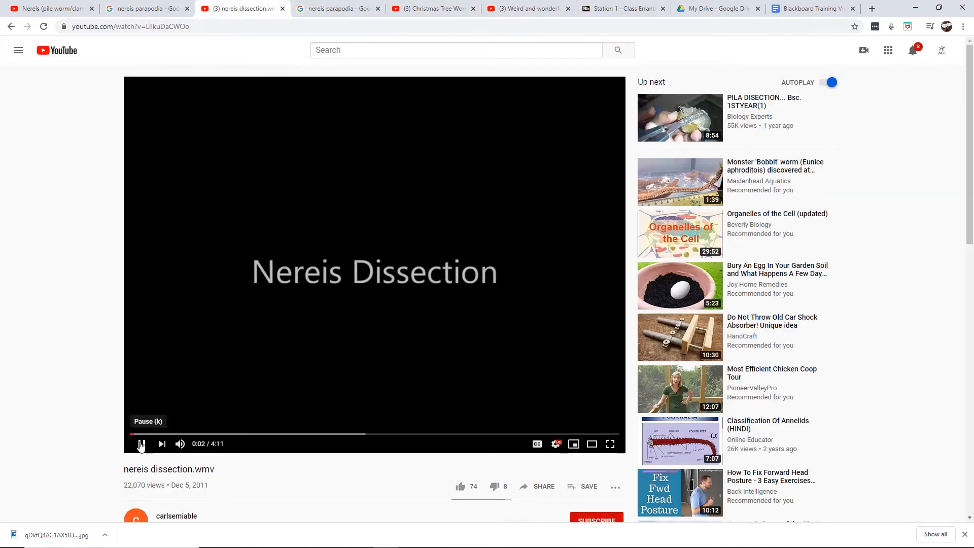
{"action": "left_click", "coordinate": [141, 445]}
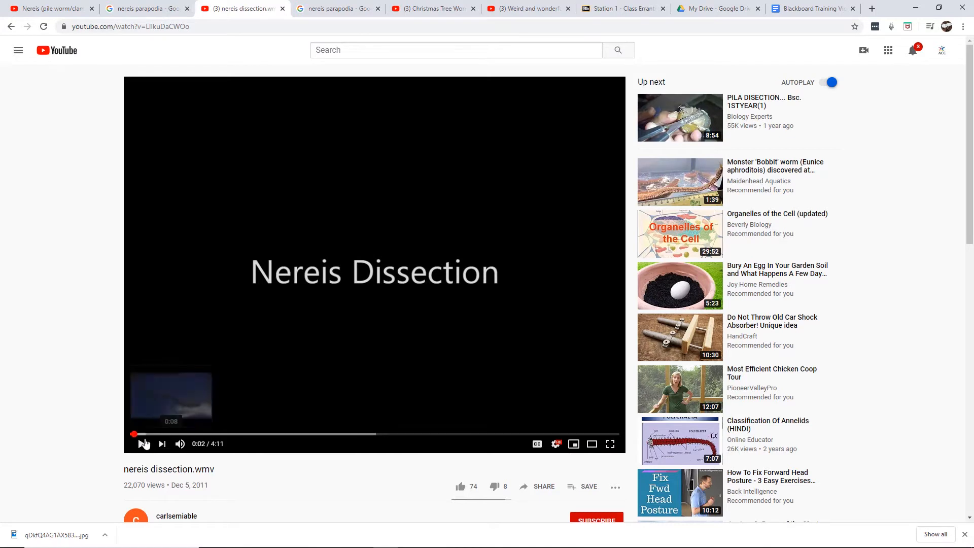
{"action": "left_click", "coordinate": [144, 444]}
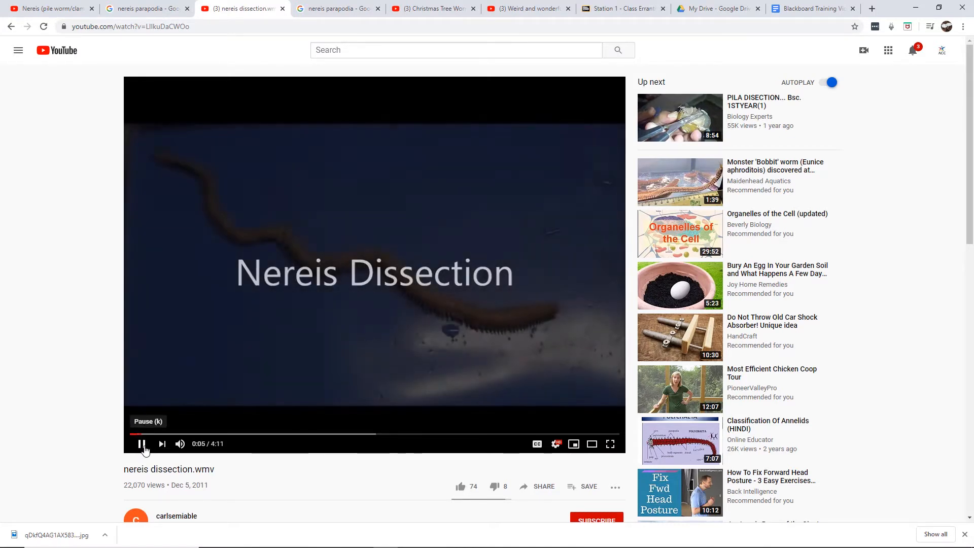
{"action": "left_click", "coordinate": [143, 445]}
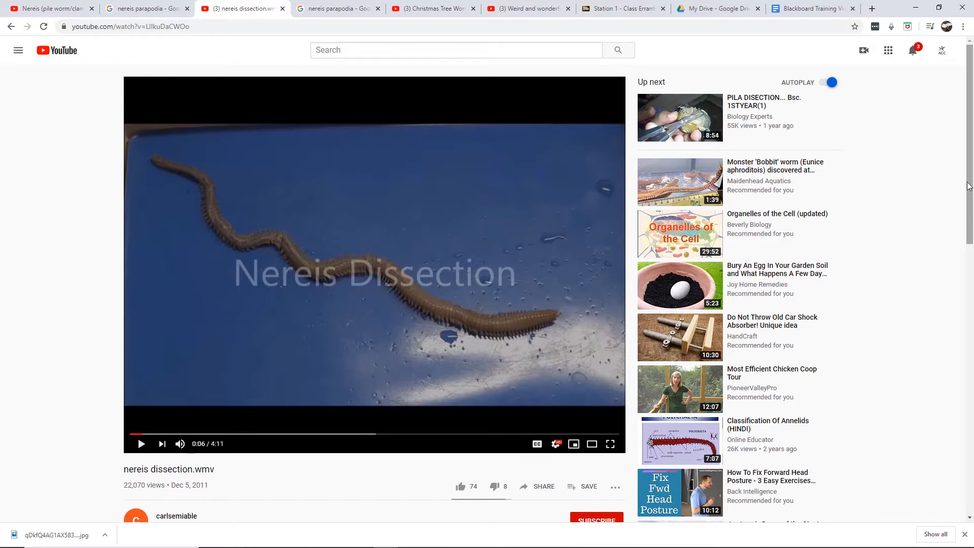
{"action": "left_click_drag", "start_coordinate": [969, 183], "coordinate": [972, 207]}
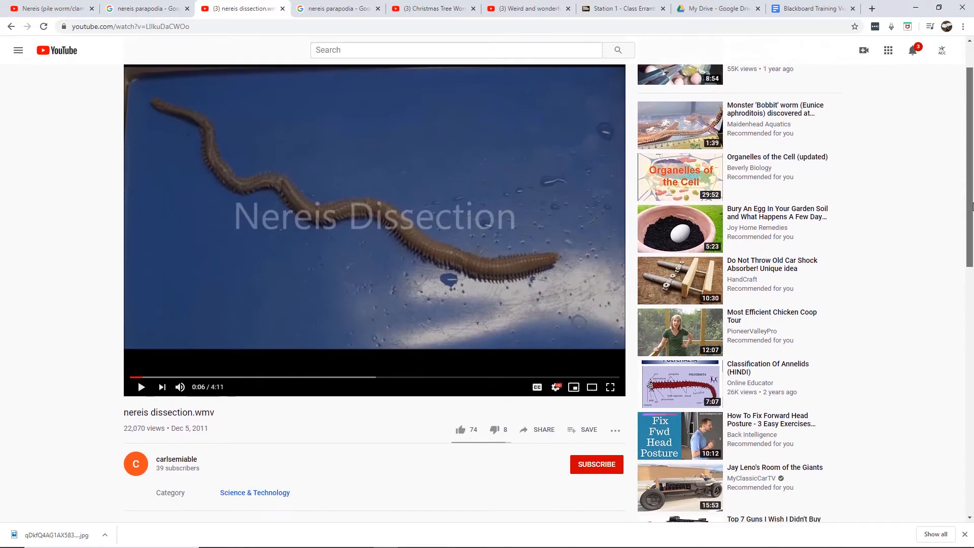
{"action": "left_click", "coordinate": [541, 435]}
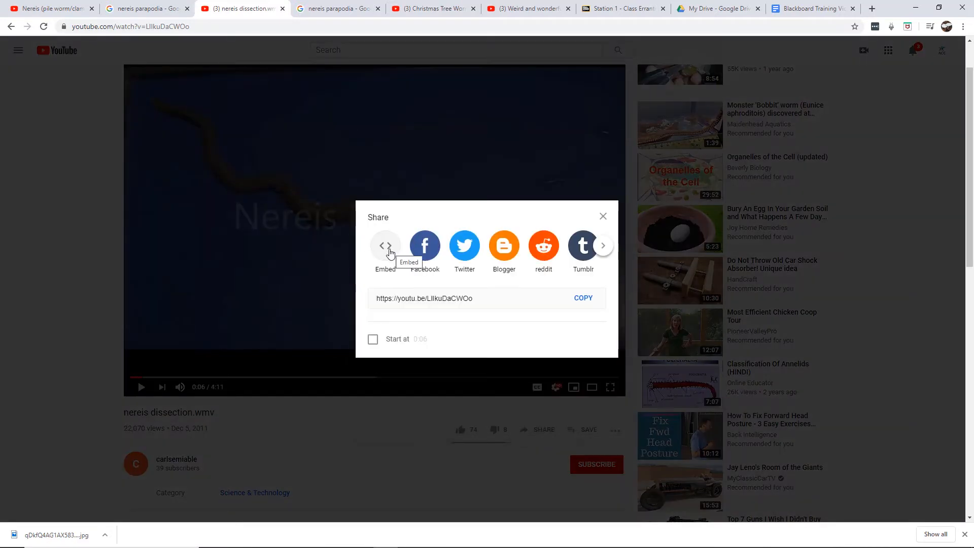
{"action": "left_click", "coordinate": [388, 251]}
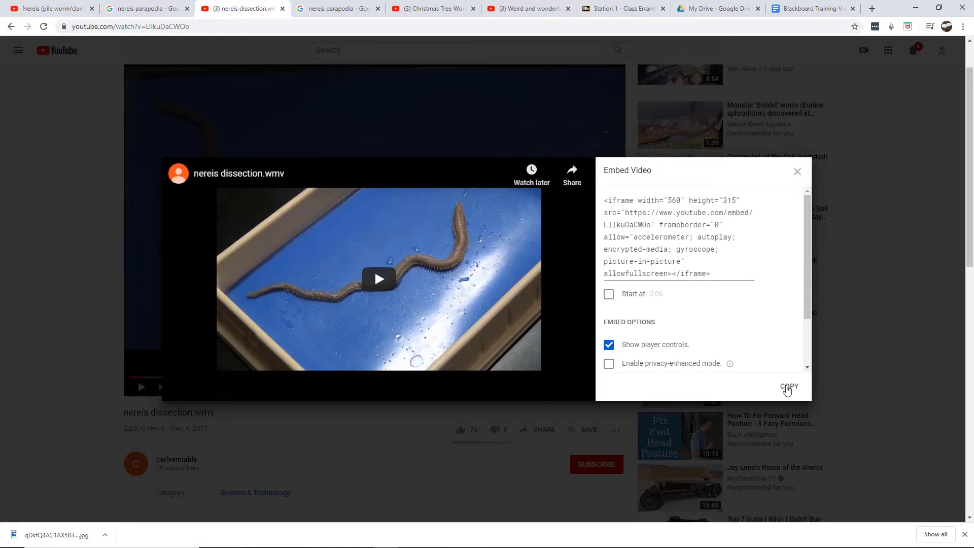
{"action": "left_click", "coordinate": [787, 389]}
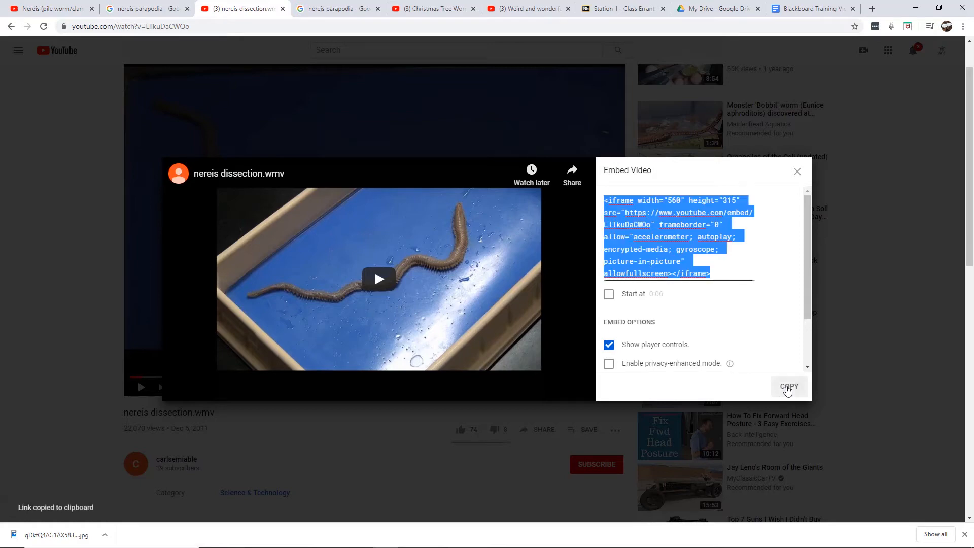
{"action": "left_click", "coordinate": [797, 172]}
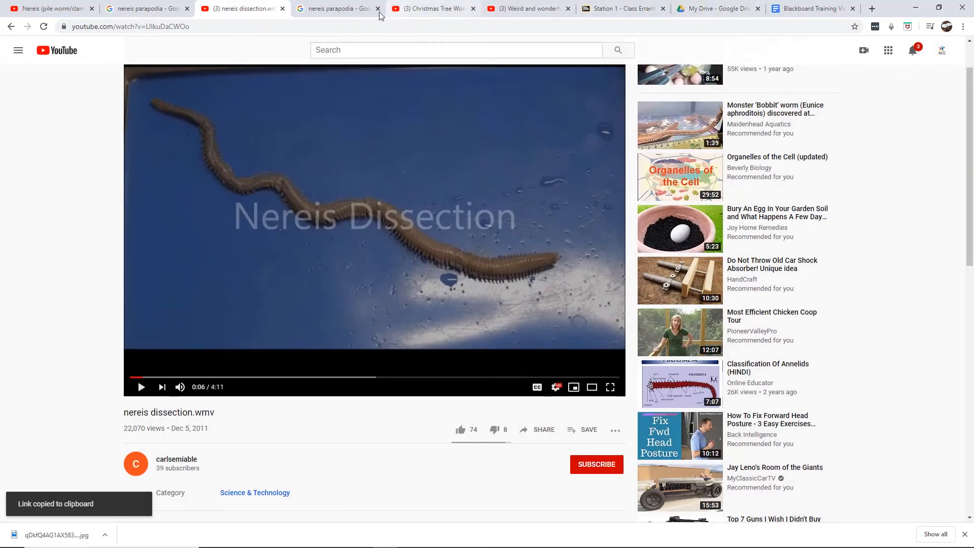
Paste the video embed code at the end of the External Features activity's HTML code and update the content
{"action": "left_click", "coordinate": [616, 8]}
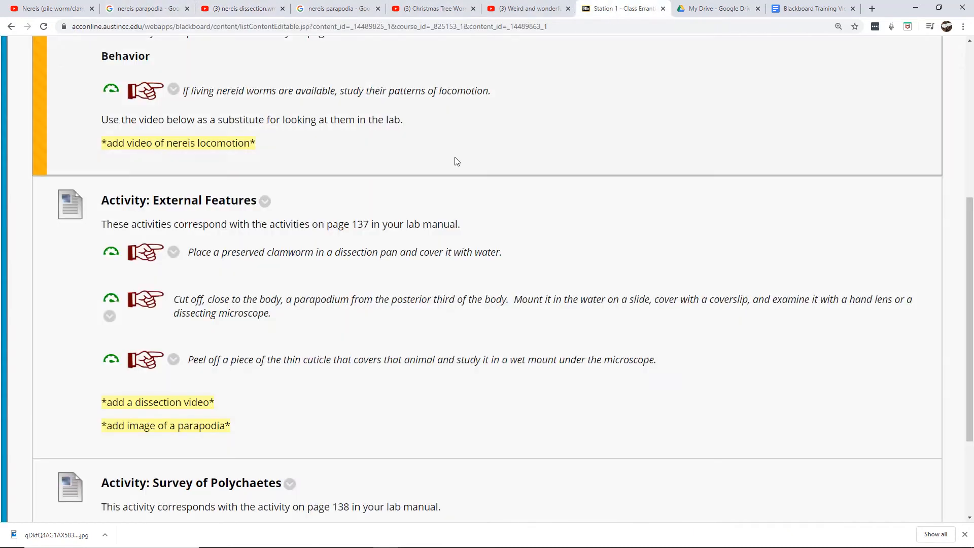
{"action": "left_click", "coordinate": [265, 202]}
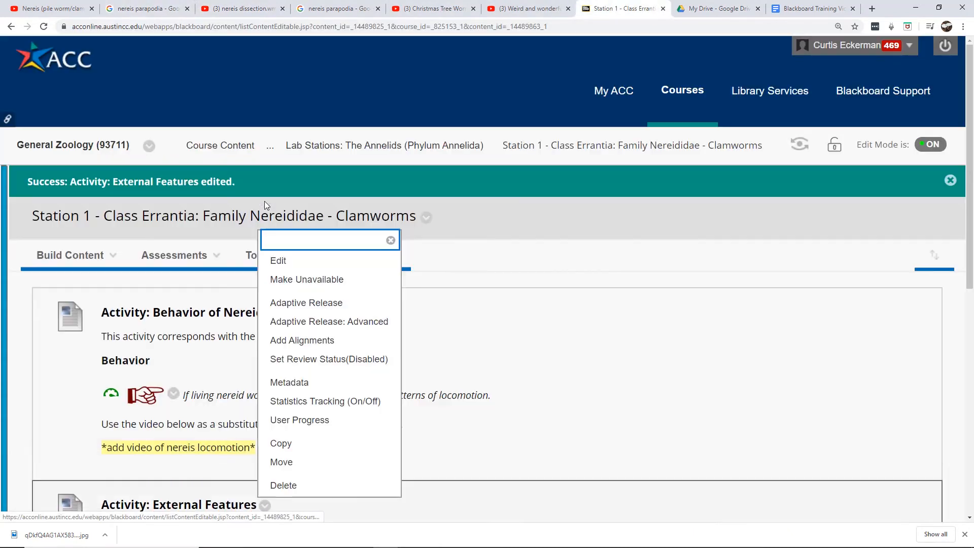
{"action": "left_click", "coordinate": [313, 264]}
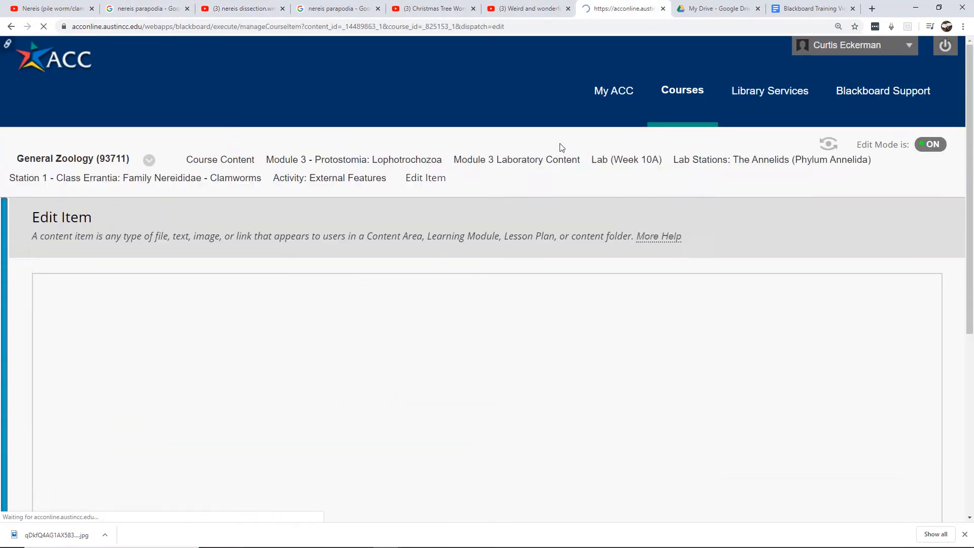
{"action": "scroll", "coordinate": [163, 379], "scroll_direction": "down", "scroll_amount": 7}
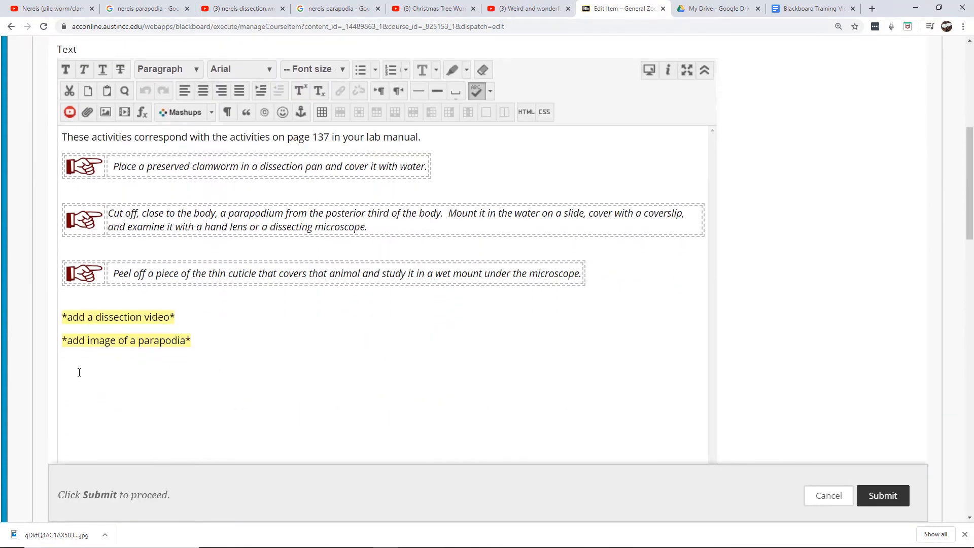
{"action": "left_click", "coordinate": [83, 382]}
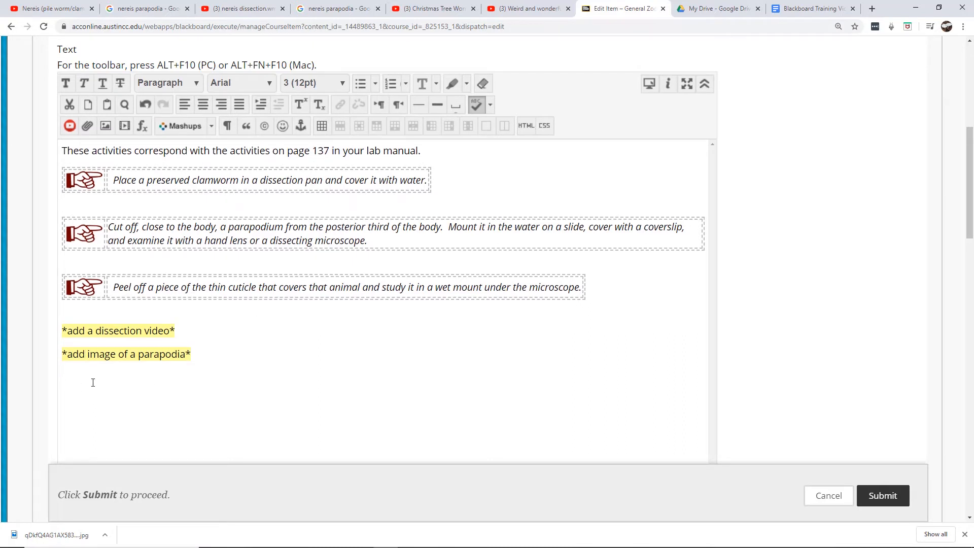
{"action": "left_click", "coordinate": [527, 125]}
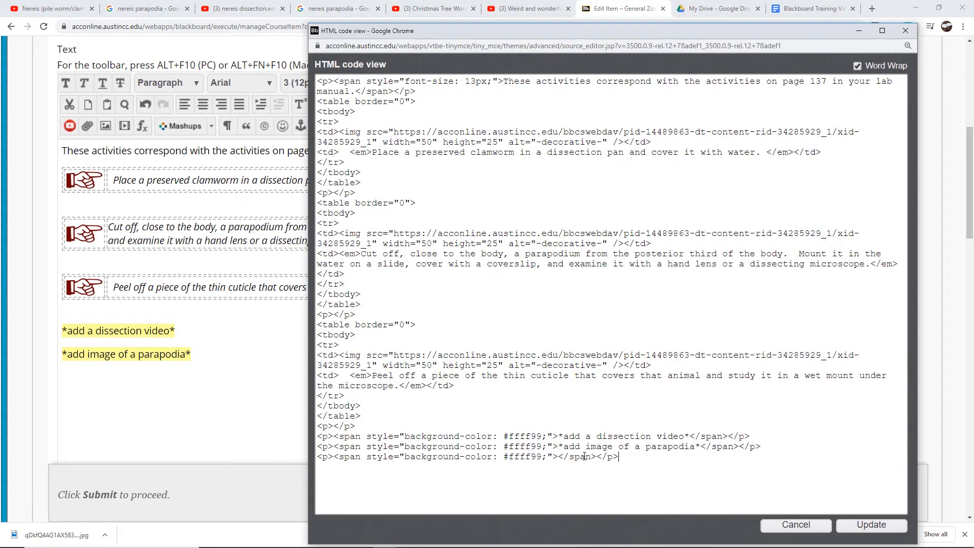
{"action": "left_click", "coordinate": [652, 456]}
{"action": "key", "text": "ctrl+v"}
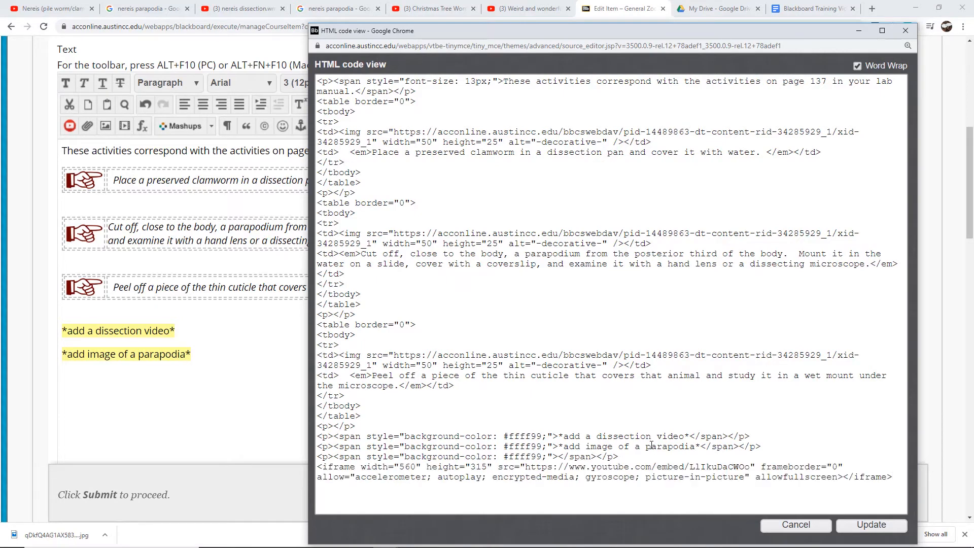
{"action": "left_click", "coordinate": [870, 525]}
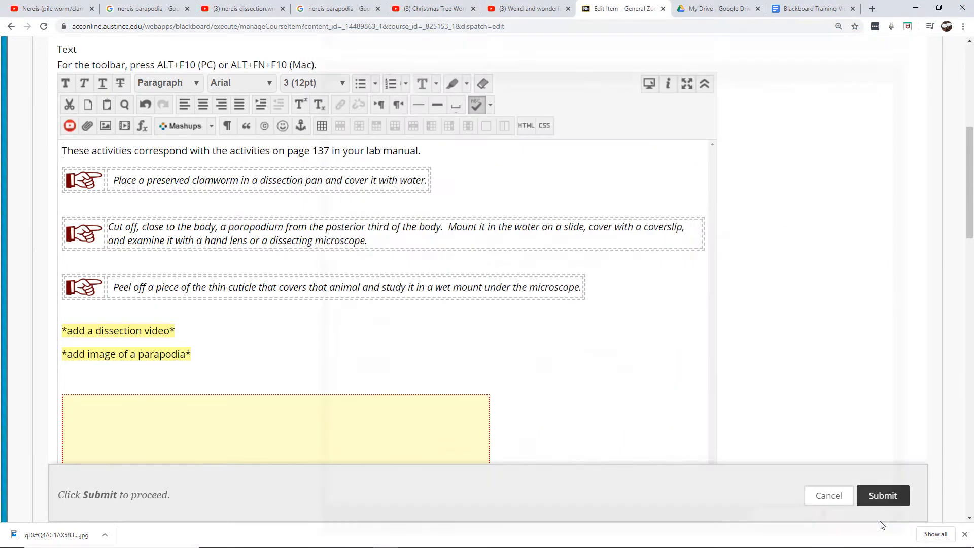
Submit the edited External Features activity and check the embedded dissection video on the station page
{"action": "left_click_drag", "start_coordinate": [971, 165], "coordinate": [968, 231]}
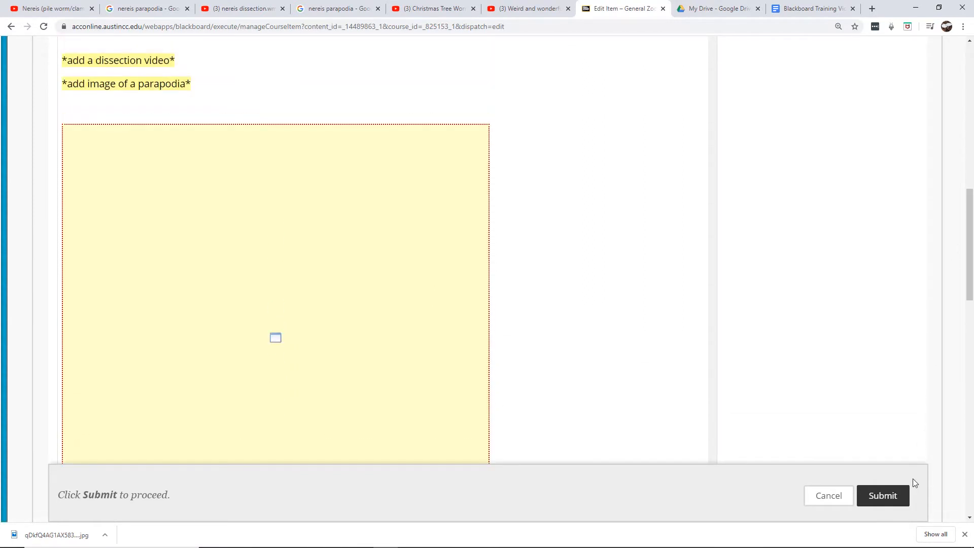
{"action": "left_click", "coordinate": [896, 498]}
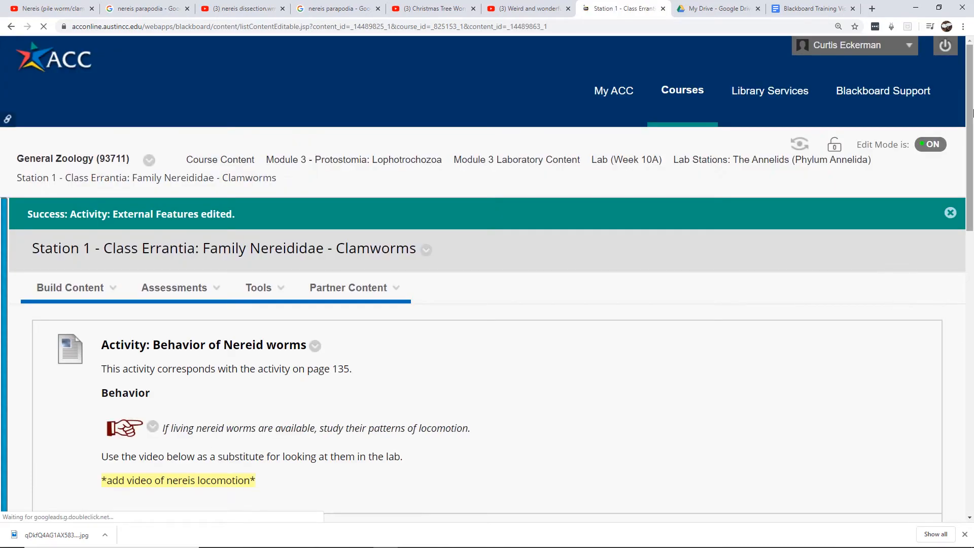
{"action": "left_click_drag", "start_coordinate": [973, 105], "coordinate": [973, 295]}
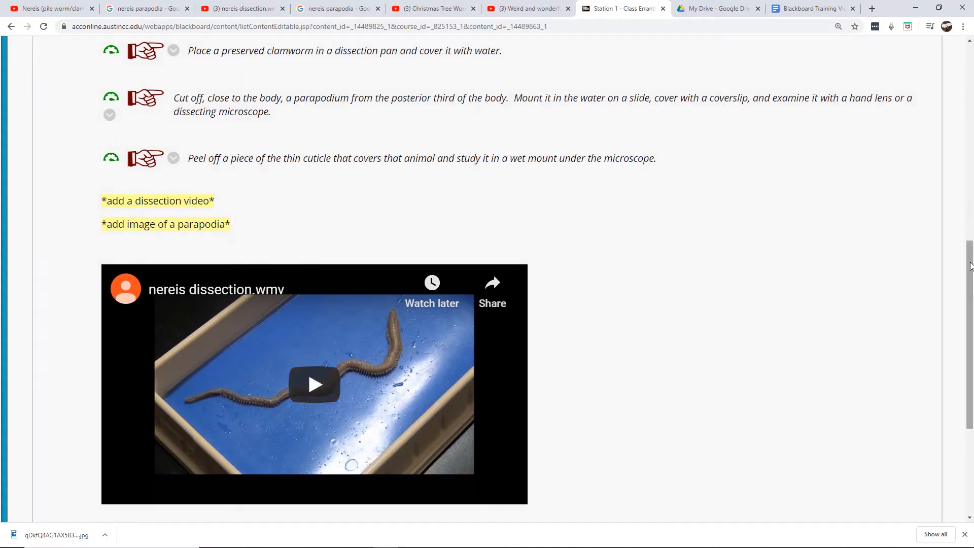
{"action": "left_click_drag", "start_coordinate": [972, 264], "coordinate": [972, 224]}
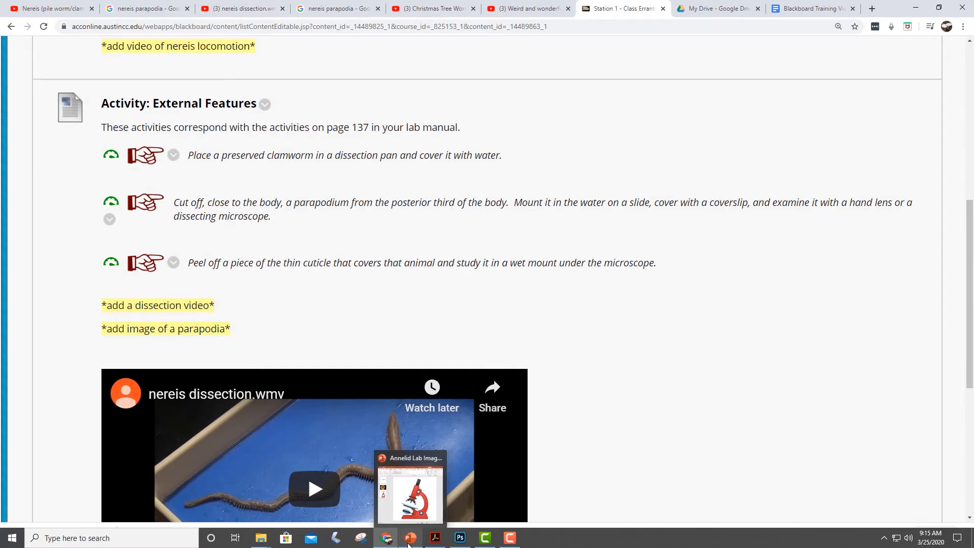
Switch to the PowerPoint presentation 'Annelid Lab Images for BIOL 1413' and reposition its window
{"action": "left_click", "coordinate": [408, 545]}
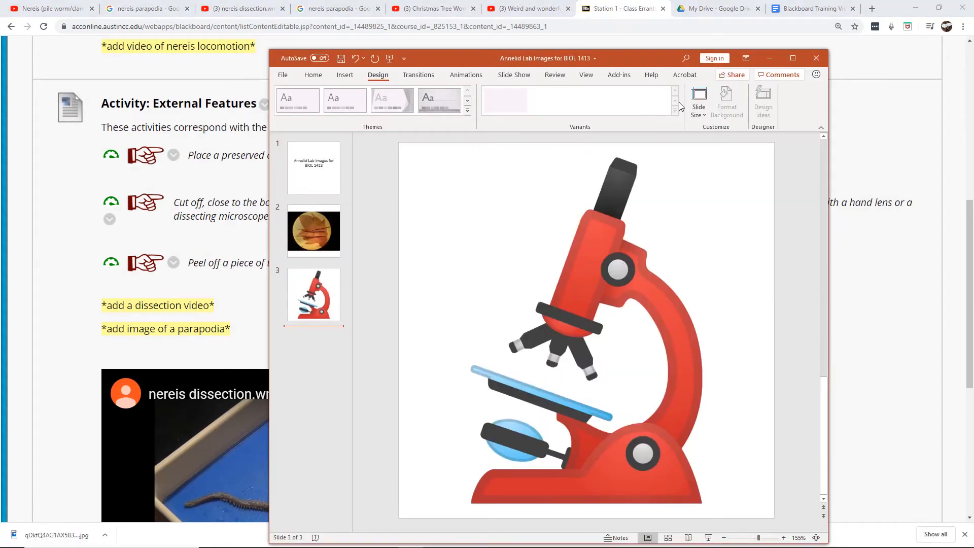
{"action": "left_click_drag", "start_coordinate": [638, 57], "coordinate": [607, 38]}
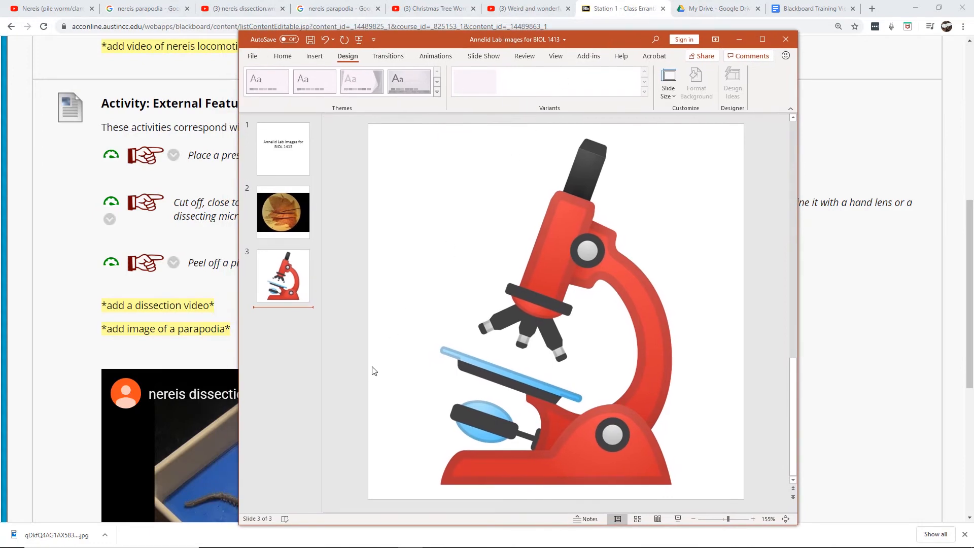
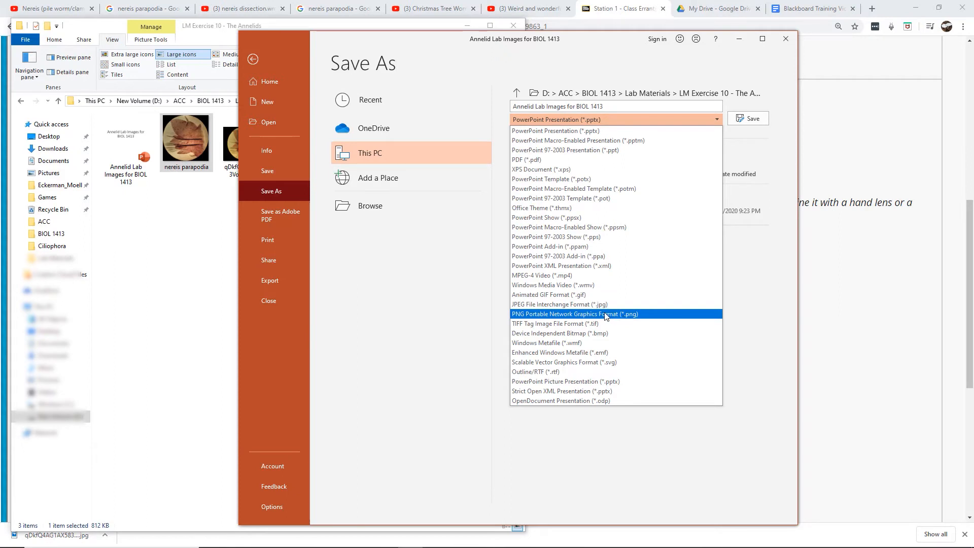
Save the presentation in PNG format, exporting all slides as separate image files
{"action": "left_click", "coordinate": [605, 315]}
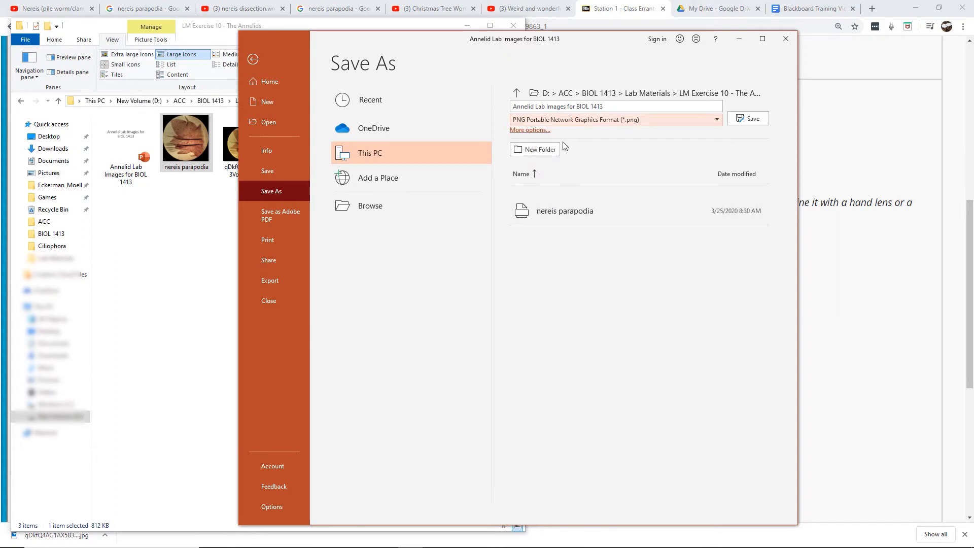
{"action": "left_click", "coordinate": [750, 120]}
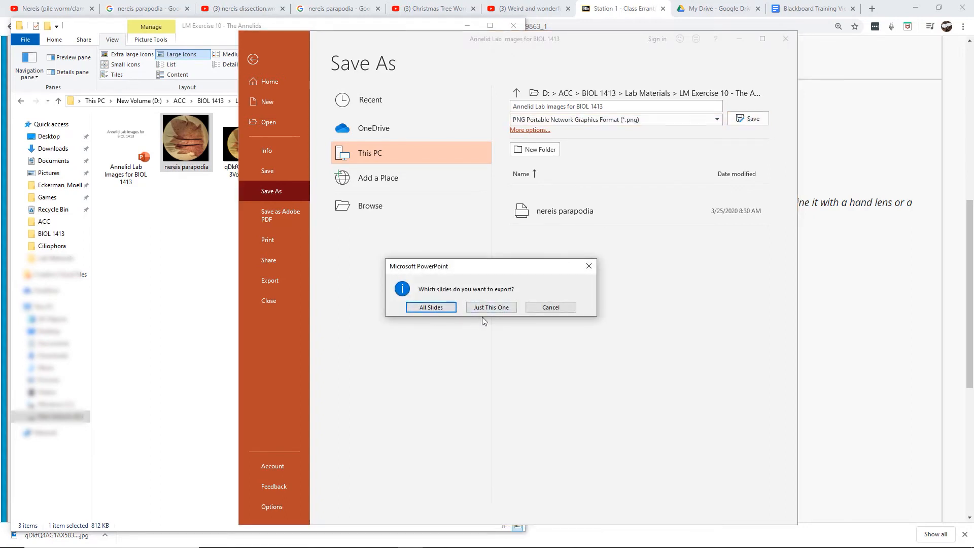
{"action": "left_click", "coordinate": [434, 307]}
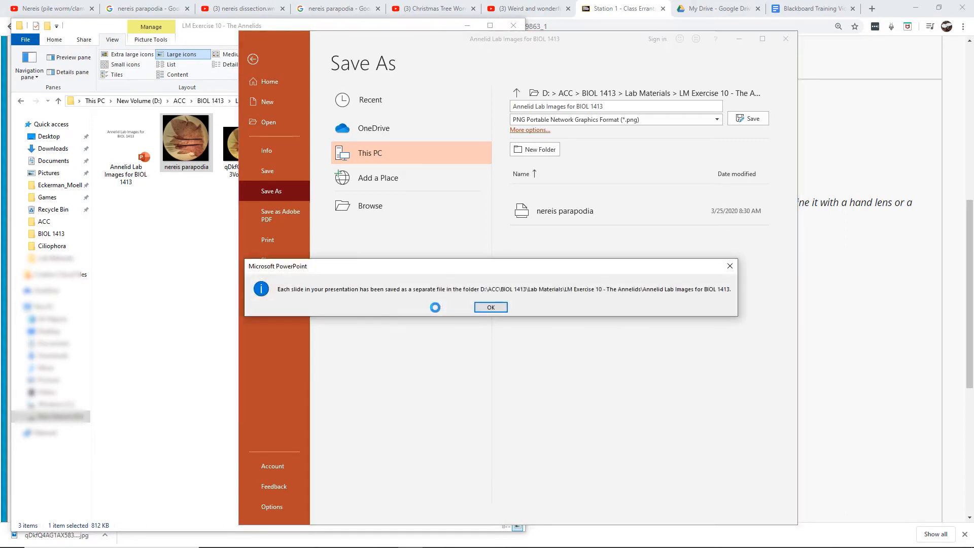
{"action": "left_click", "coordinate": [490, 308]}
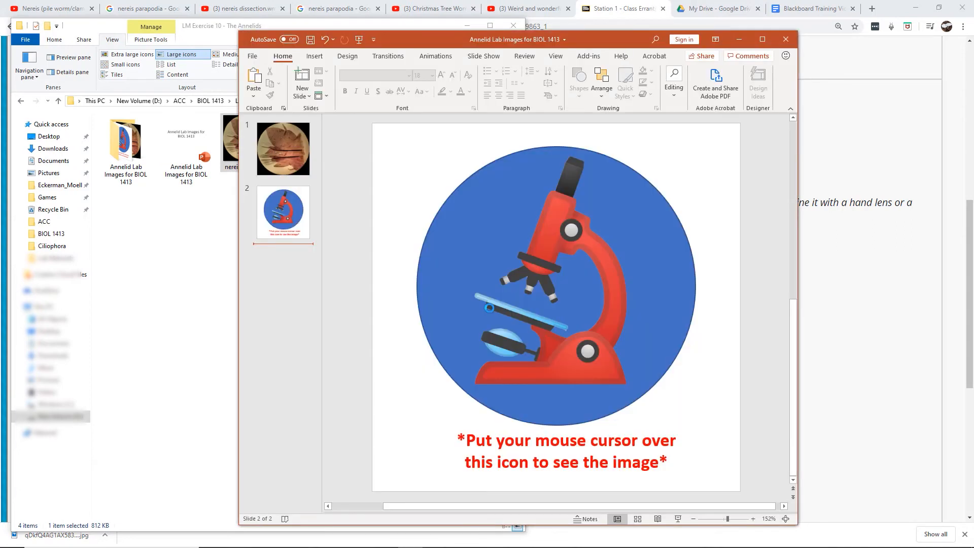
Open the exported 'Annelid Lab Images for BIOL 1413' folder and preview the two slide images
{"action": "left_click", "coordinate": [197, 247]}
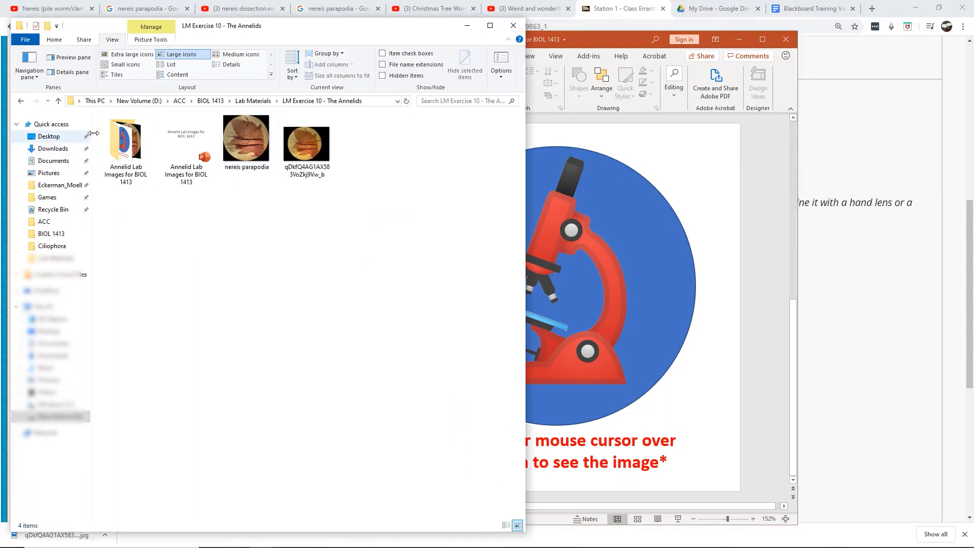
{"action": "left_click", "coordinate": [126, 149]}
{"action": "double_click", "coordinate": [125, 147]}
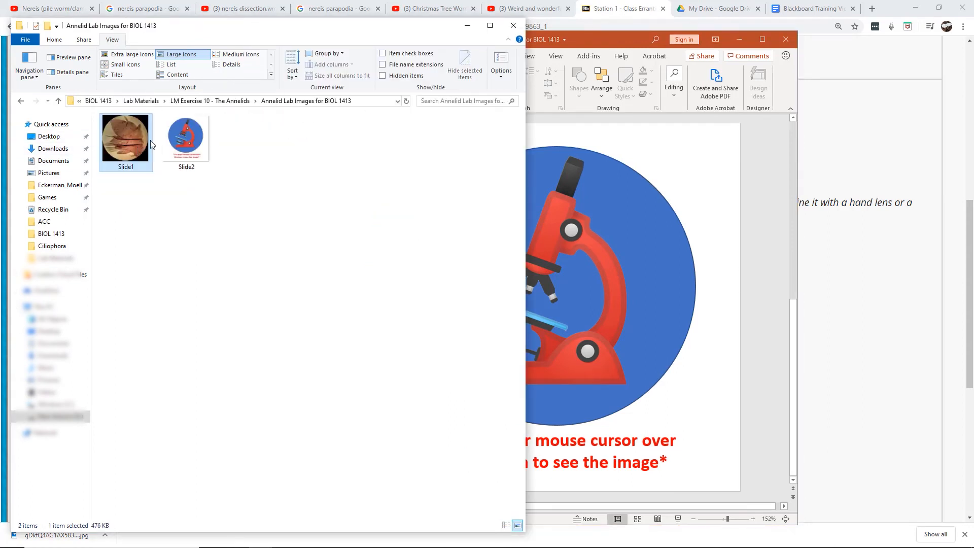
{"action": "left_click", "coordinate": [190, 140]}
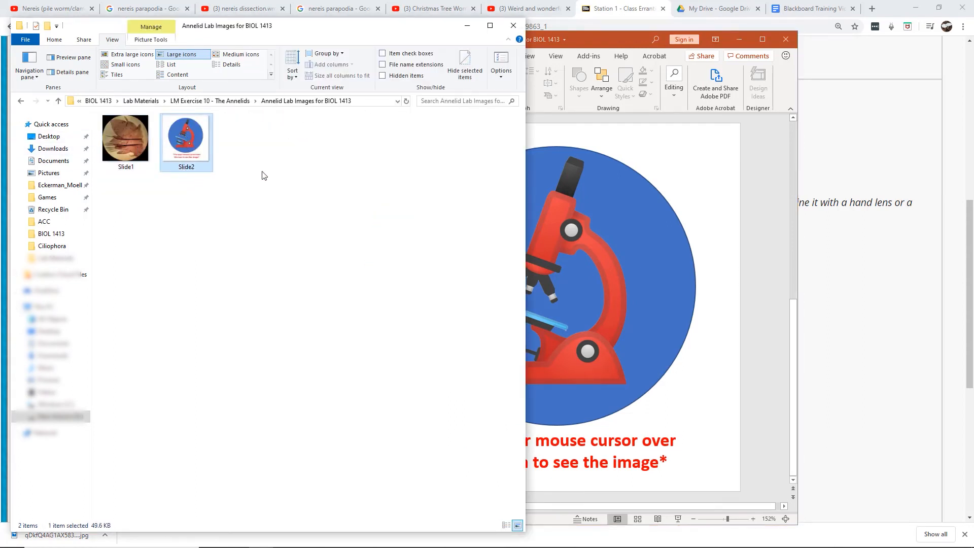
{"action": "left_click", "coordinate": [90, 59]}
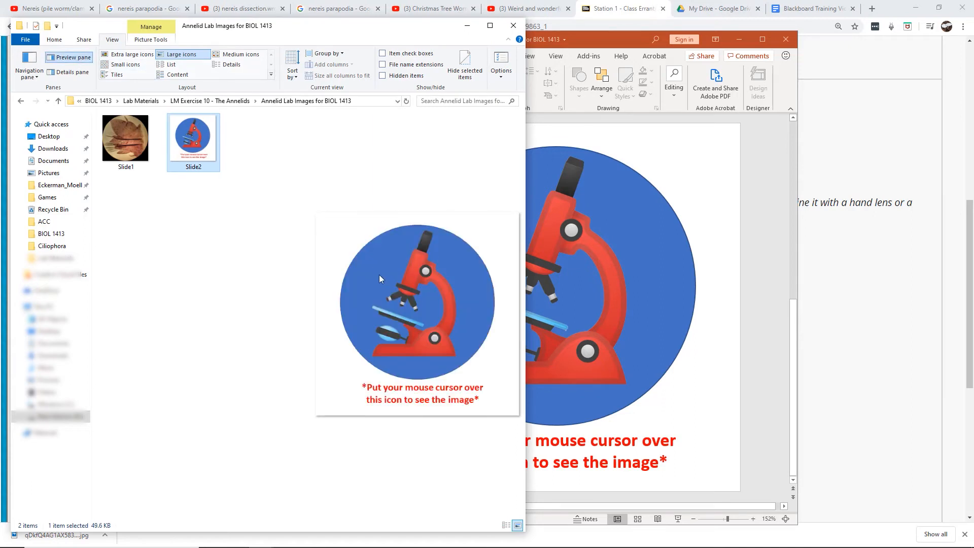
{"action": "left_click", "coordinate": [127, 153]}
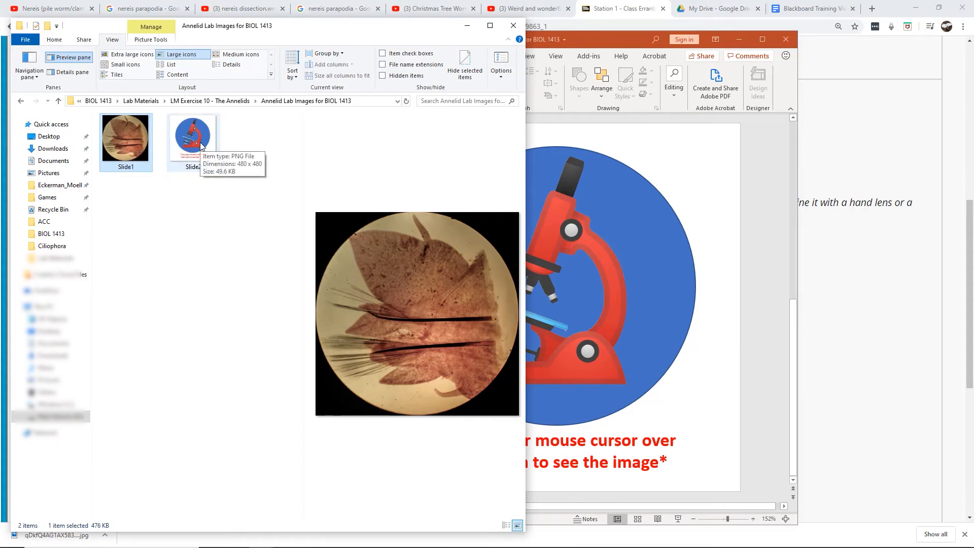
{"action": "left_click", "coordinate": [168, 233]}
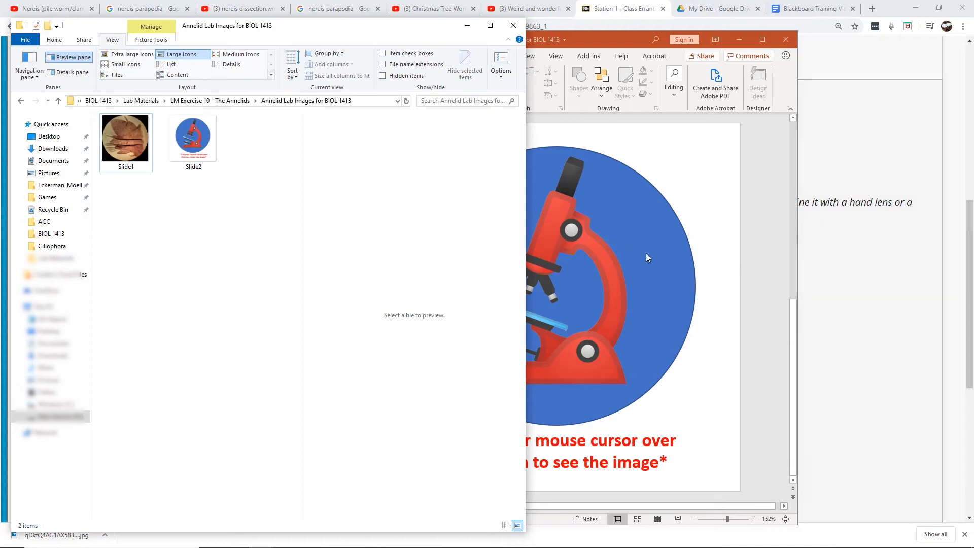
Return to the course station page and open the External Features activity for editing
{"action": "left_click", "coordinate": [850, 314]}
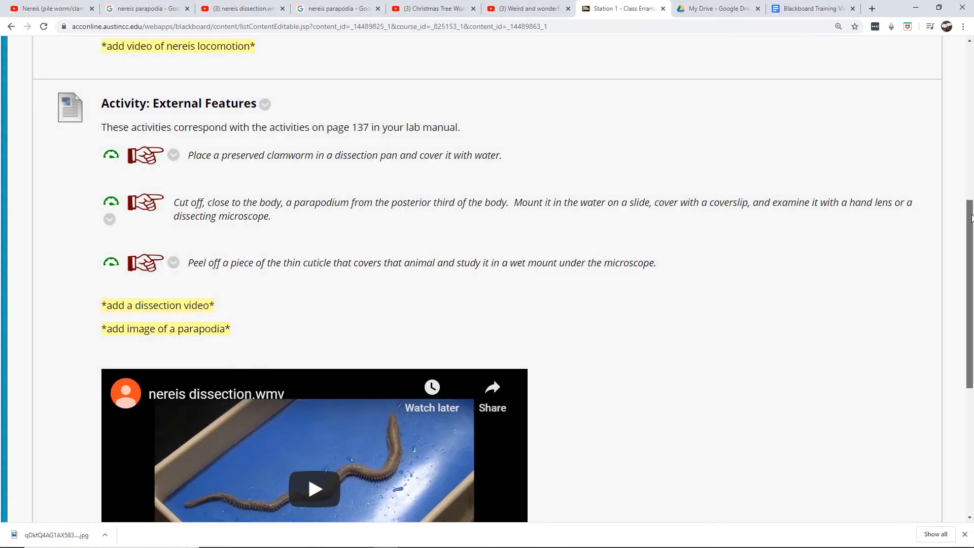
{"action": "mouse_move", "coordinate": [972, 218]}
{"action": "left_mouse_down"}
{"action": "mouse_move", "coordinate": [972, 244]}
{"action": "mouse_move", "coordinate": [971, 214]}
{"action": "left_mouse_up"}
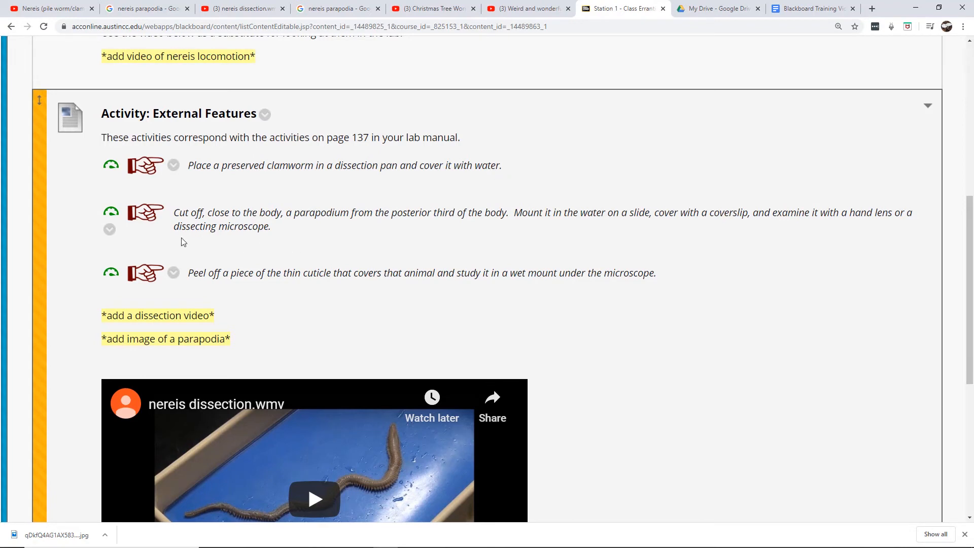
{"action": "left_click", "coordinate": [265, 115]}
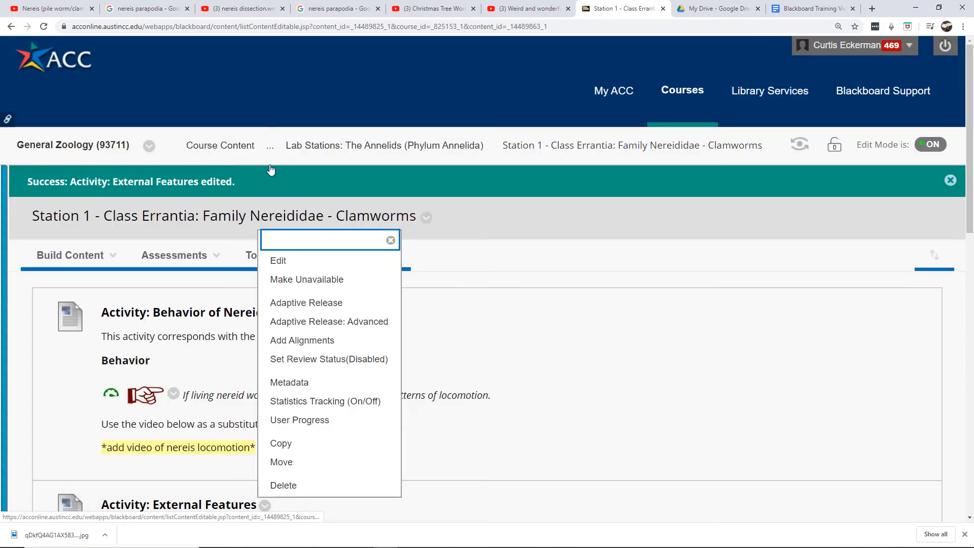
{"action": "left_click", "coordinate": [288, 261]}
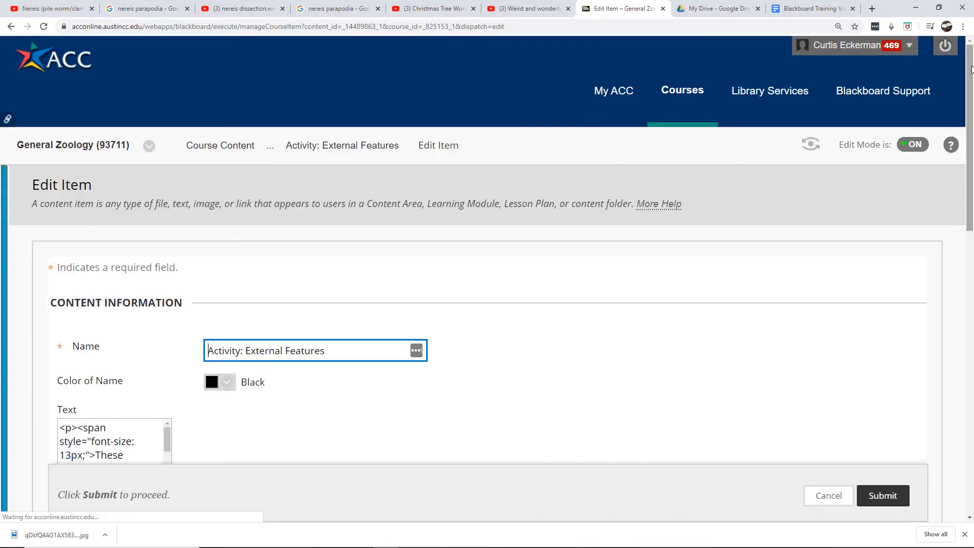
Start inserting an image below the second instruction, choosing the exported Slide2 microscope image from the computer
{"action": "scroll", "coordinate": [972, 120], "scroll_direction": "down", "scroll_amount": 2}
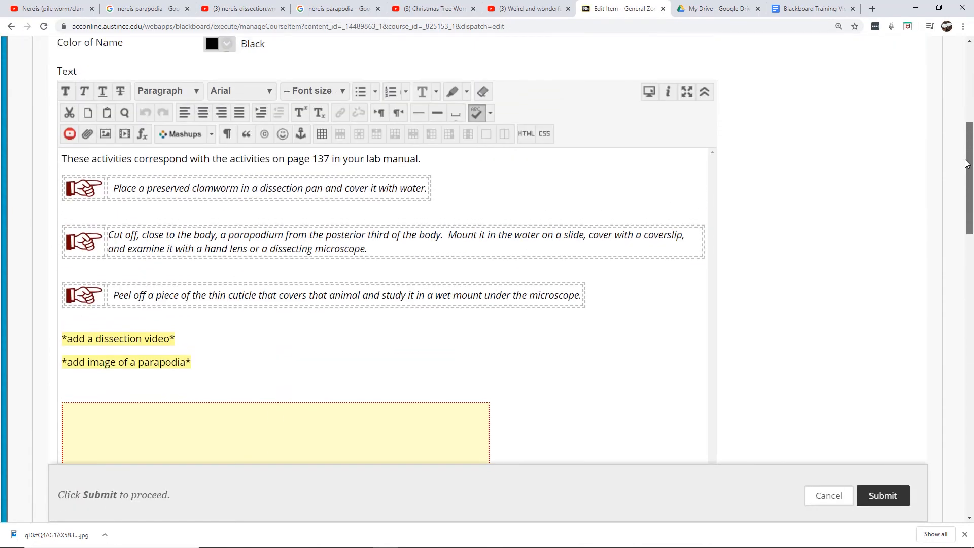
{"action": "left_click", "coordinate": [90, 280]}
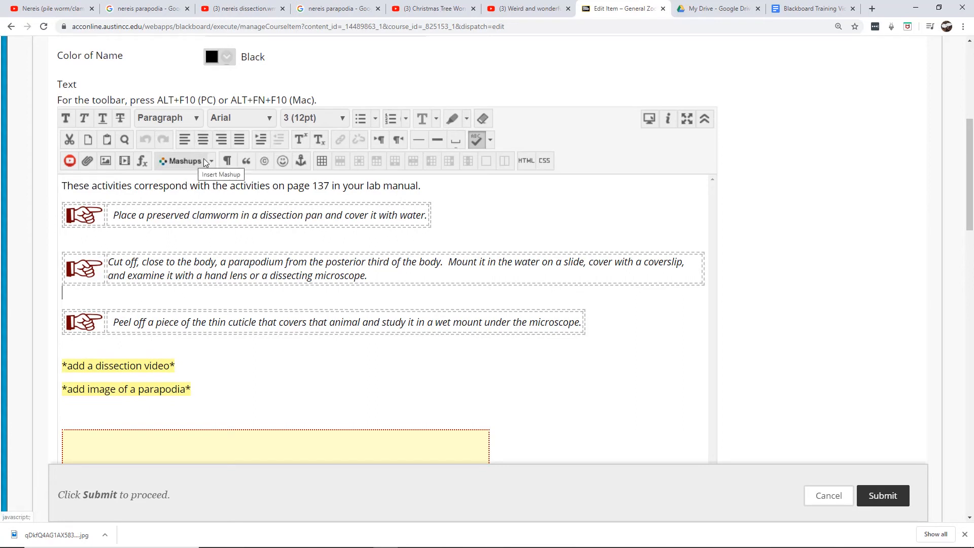
{"action": "left_click", "coordinate": [107, 160]}
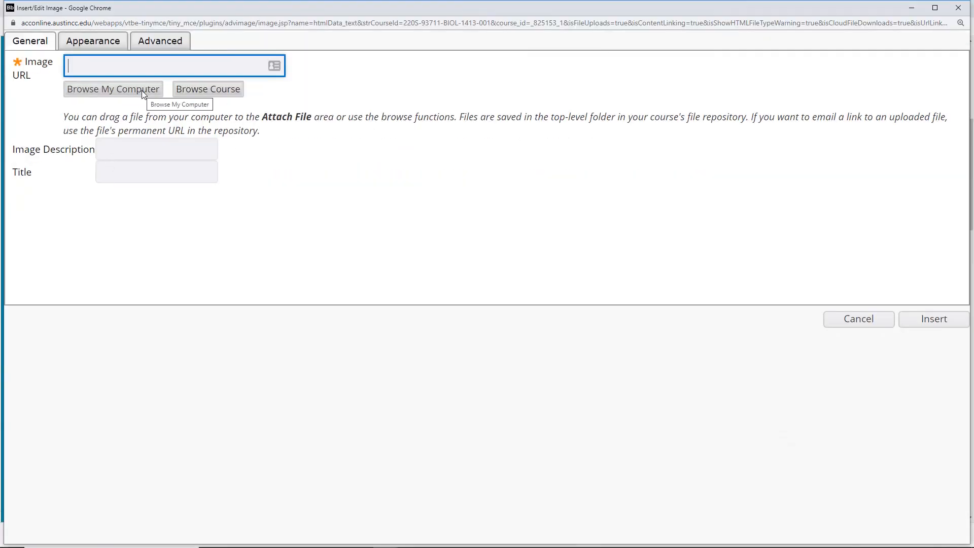
{"action": "left_click", "coordinate": [143, 91]}
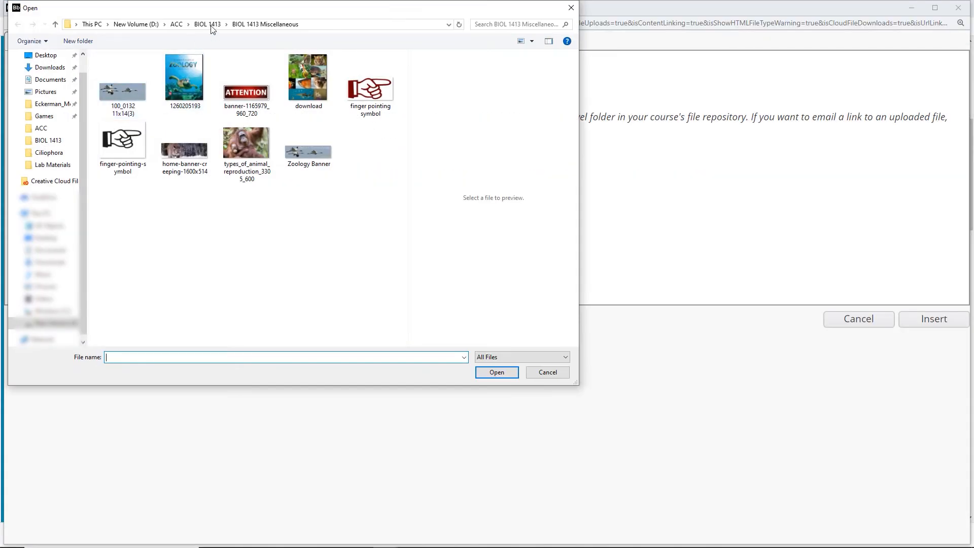
{"action": "left_click", "coordinate": [208, 25]}
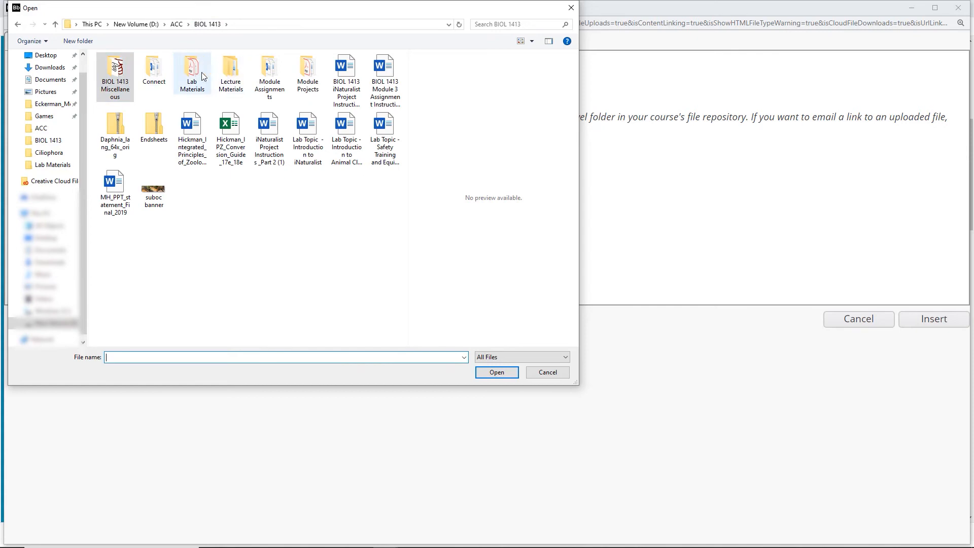
{"action": "left_click", "coordinate": [188, 74]}
{"action": "double_click", "coordinate": [187, 74]}
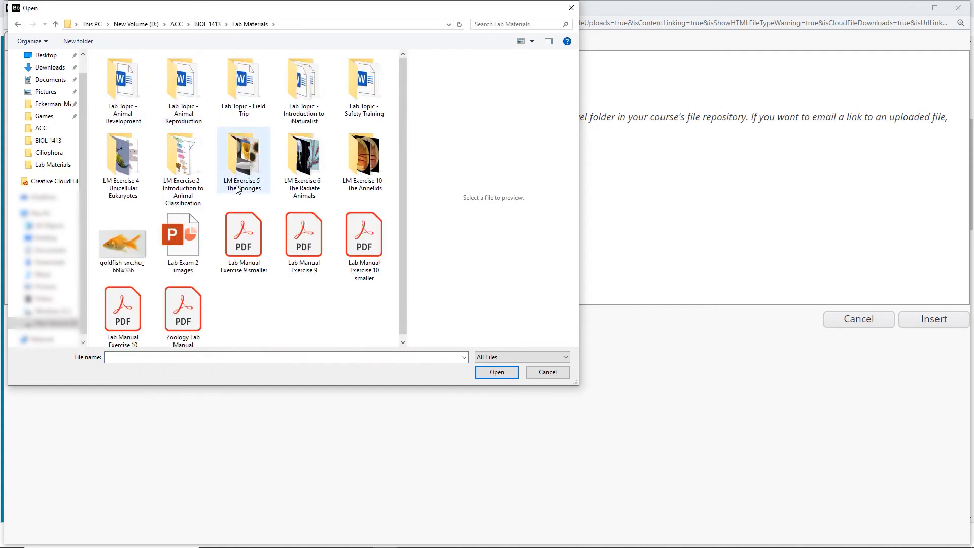
{"action": "double_click", "coordinate": [373, 151]}
{"action": "double_click", "coordinate": [137, 91]}
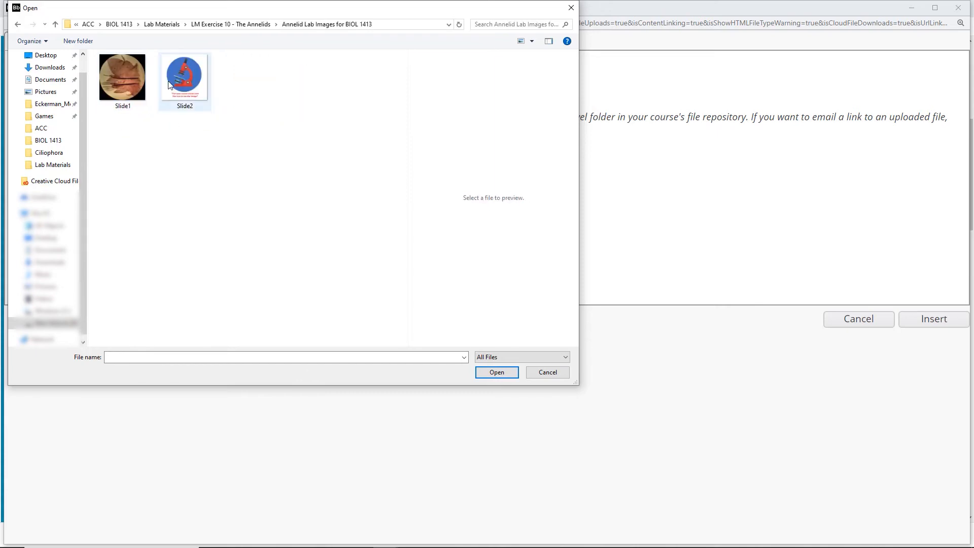
{"action": "left_click", "coordinate": [170, 80]}
{"action": "double_click", "coordinate": [170, 80]}
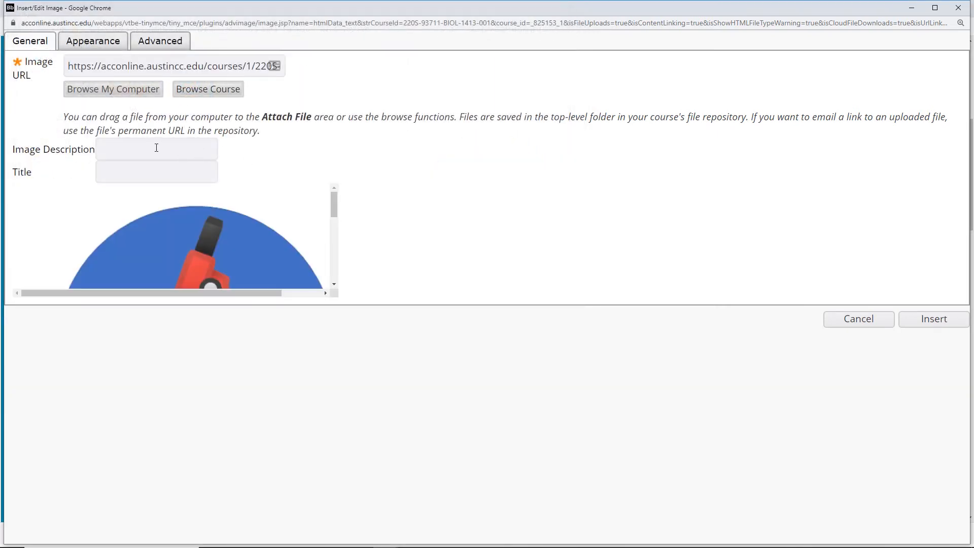
Give the image the description -decorative-, set its dimensions to 400 x 400 px, and insert it
{"action": "left_click", "coordinate": [136, 146]}
{"action": "type", "text": "-decorative-"}
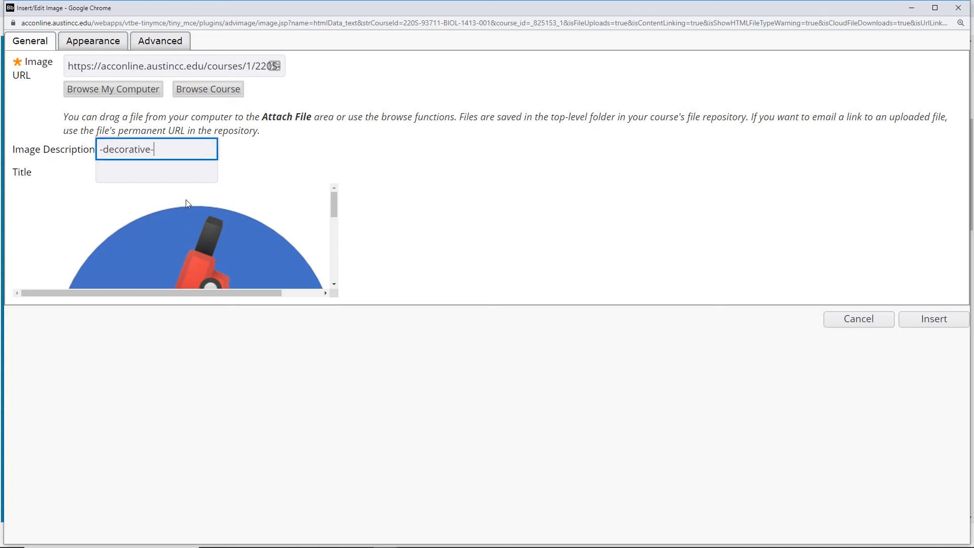
{"action": "left_click", "coordinate": [120, 49]}
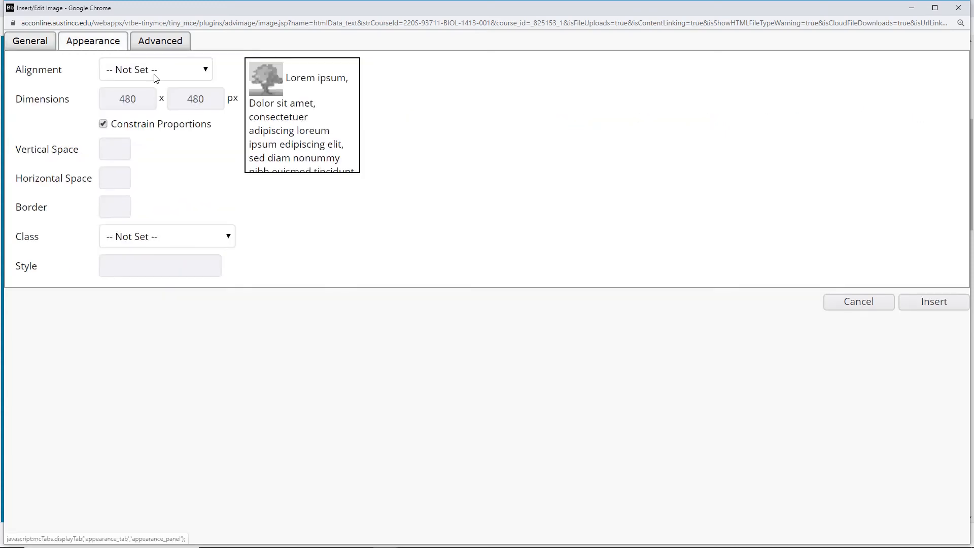
{"action": "left_click", "coordinate": [208, 98]}
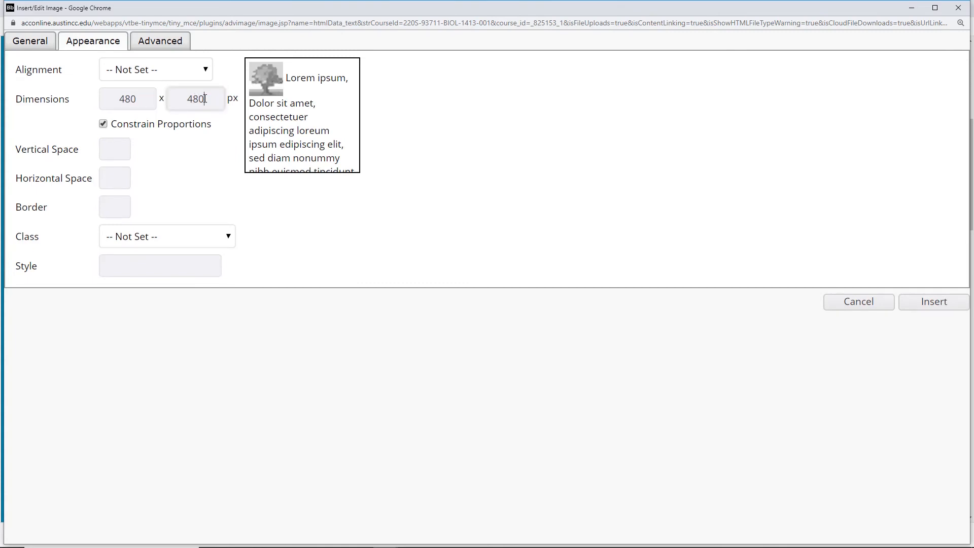
{"action": "left_click_drag", "start_coordinate": [201, 98], "coordinate": [191, 97]}
{"action": "type", "text": "00"}
{"action": "left_click", "coordinate": [135, 98]}
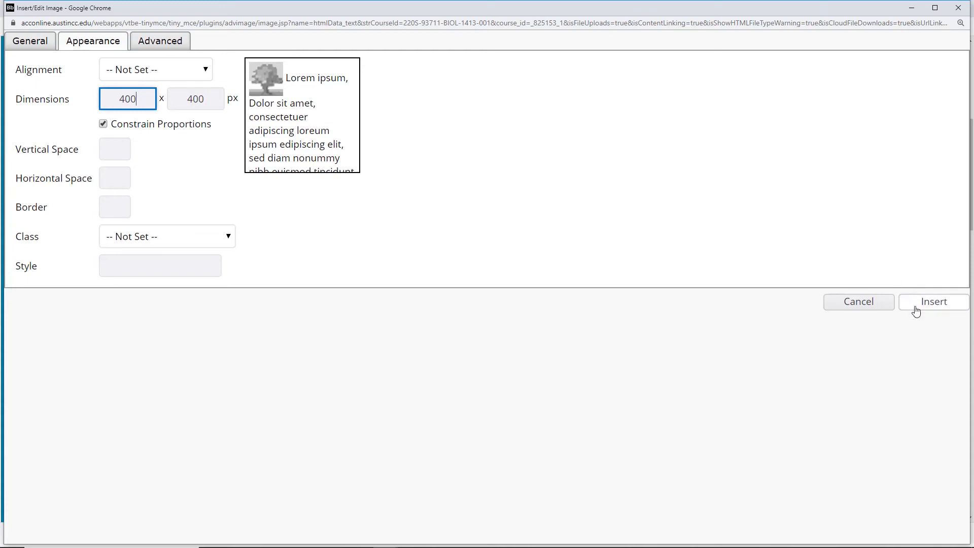
{"action": "left_click", "coordinate": [47, 45]}
{"action": "left_click", "coordinate": [936, 320]}
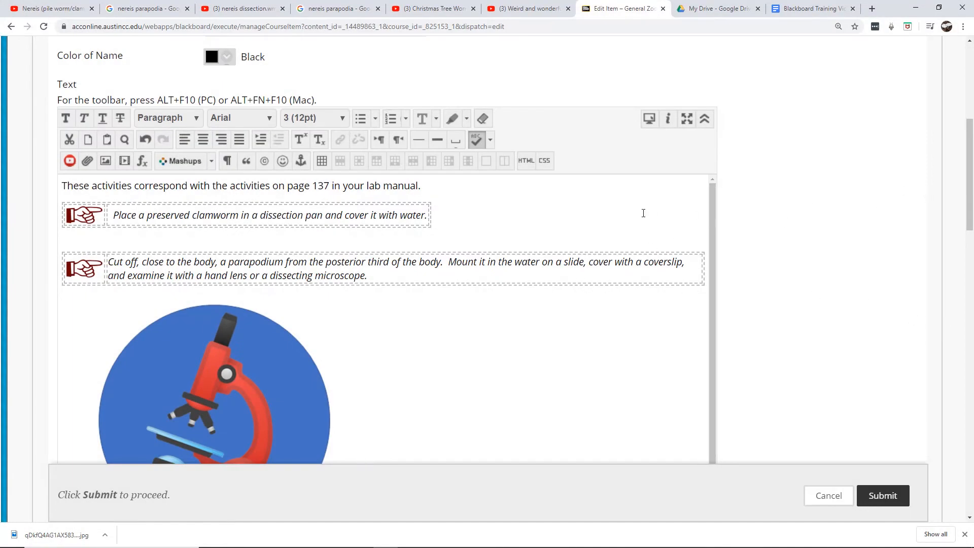
Give the microscope image an alternative image, using Slide1 for mouse over and Slide2 for mouse out, and update it
{"action": "left_click_drag", "start_coordinate": [971, 147], "coordinate": [970, 168]}
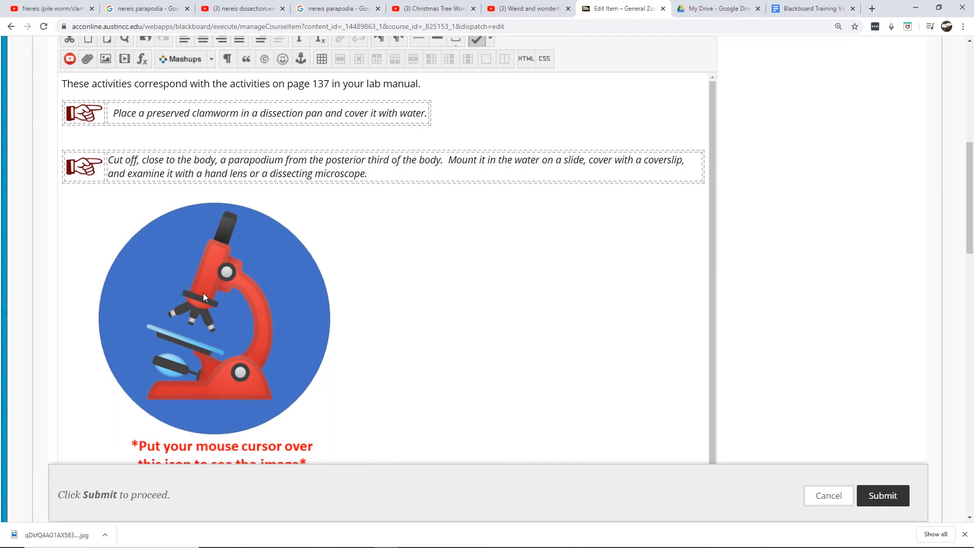
{"action": "left_click_drag", "start_coordinate": [970, 175], "coordinate": [970, 193]}
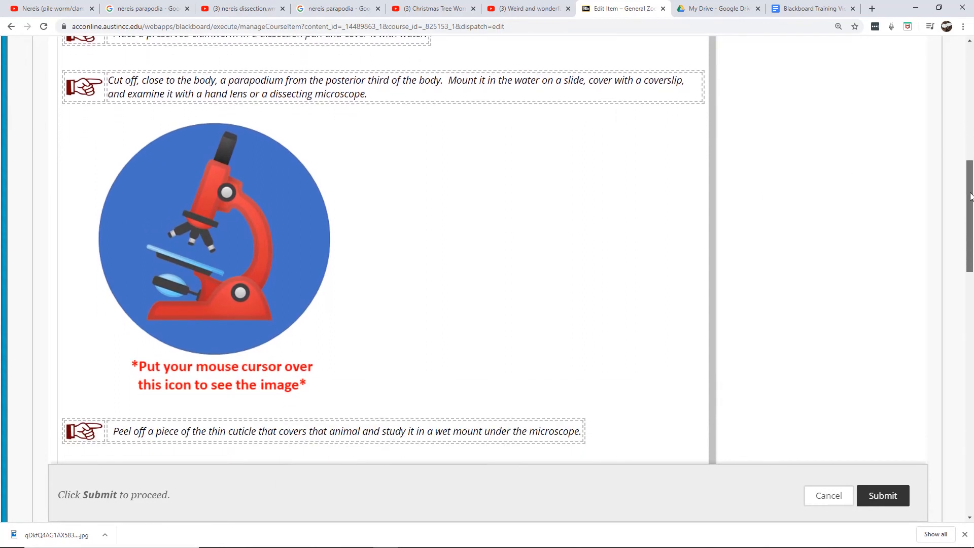
{"action": "right_click", "coordinate": [210, 236]}
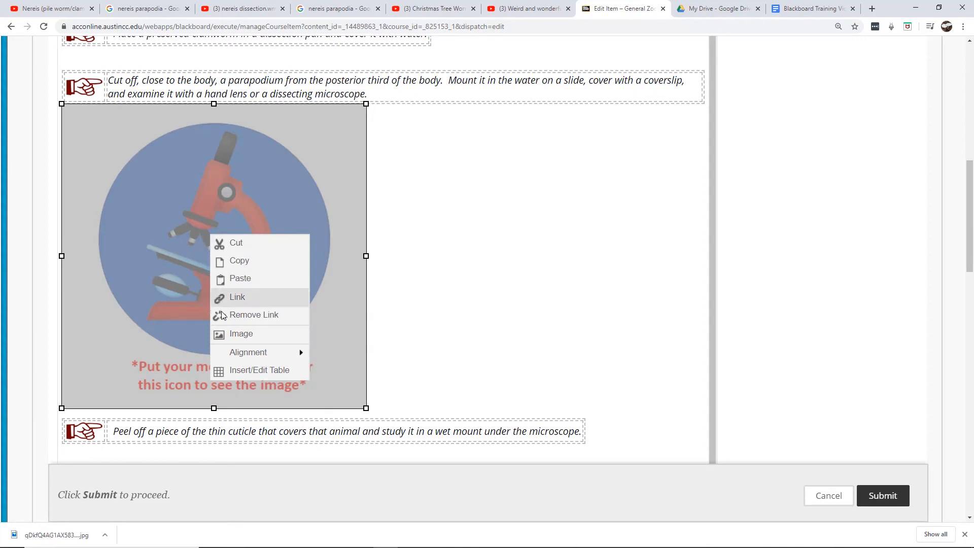
{"action": "left_click", "coordinate": [236, 336]}
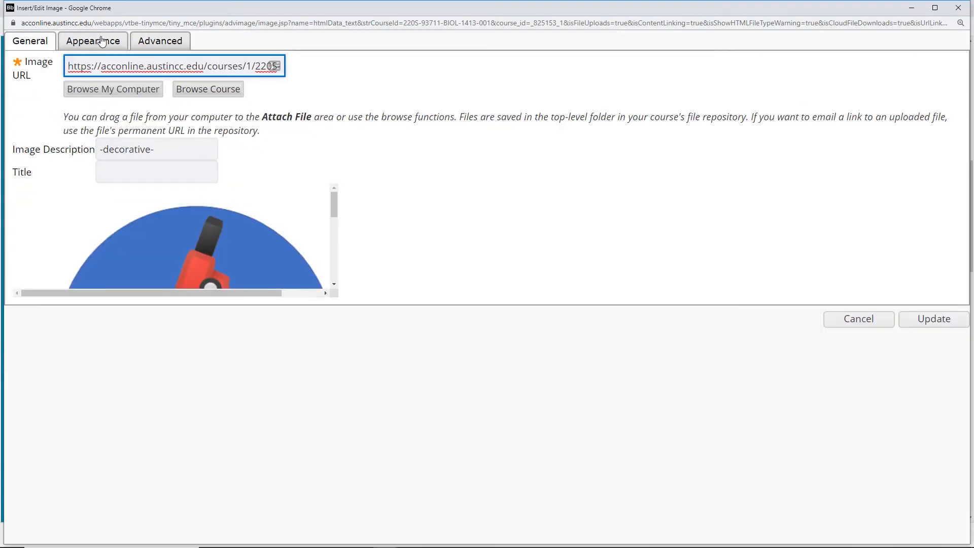
{"action": "left_click", "coordinate": [163, 43]}
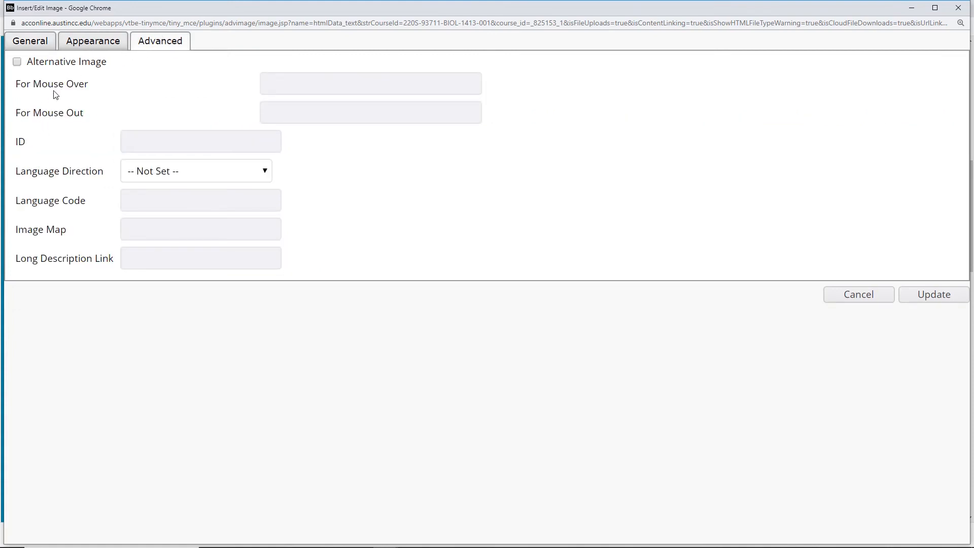
{"action": "left_click", "coordinate": [17, 62]}
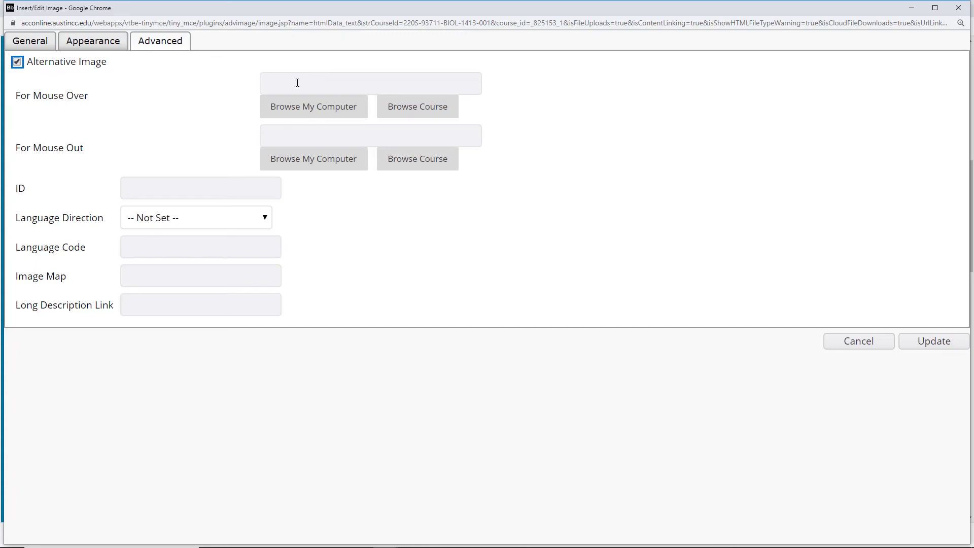
{"action": "left_click", "coordinate": [285, 108]}
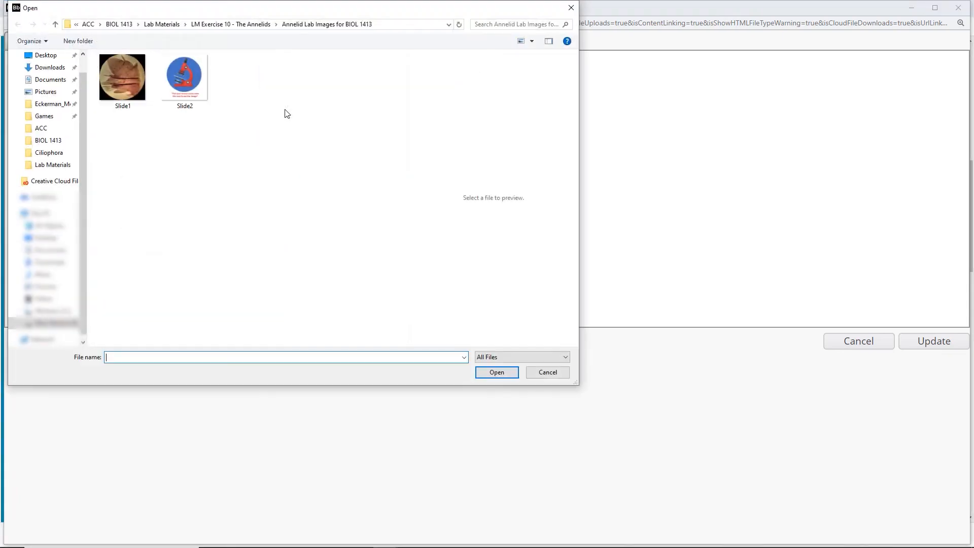
{"action": "left_click", "coordinate": [135, 80]}
{"action": "double_click", "coordinate": [135, 80]}
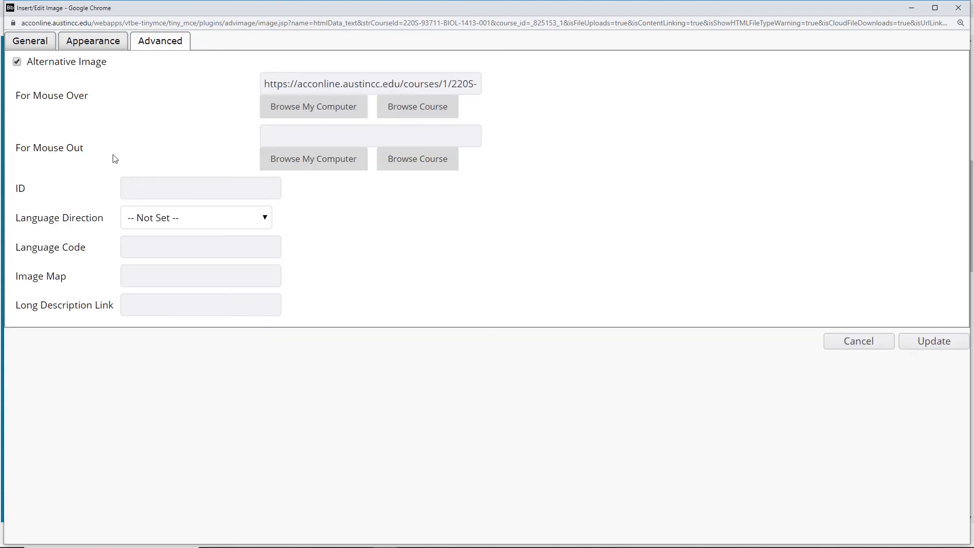
{"action": "left_click", "coordinate": [297, 158]}
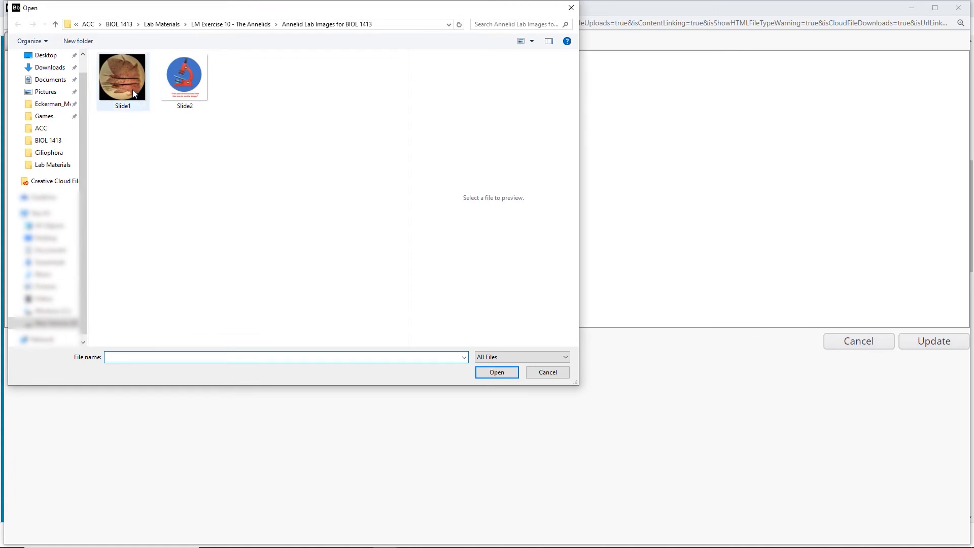
{"action": "double_click", "coordinate": [194, 84]}
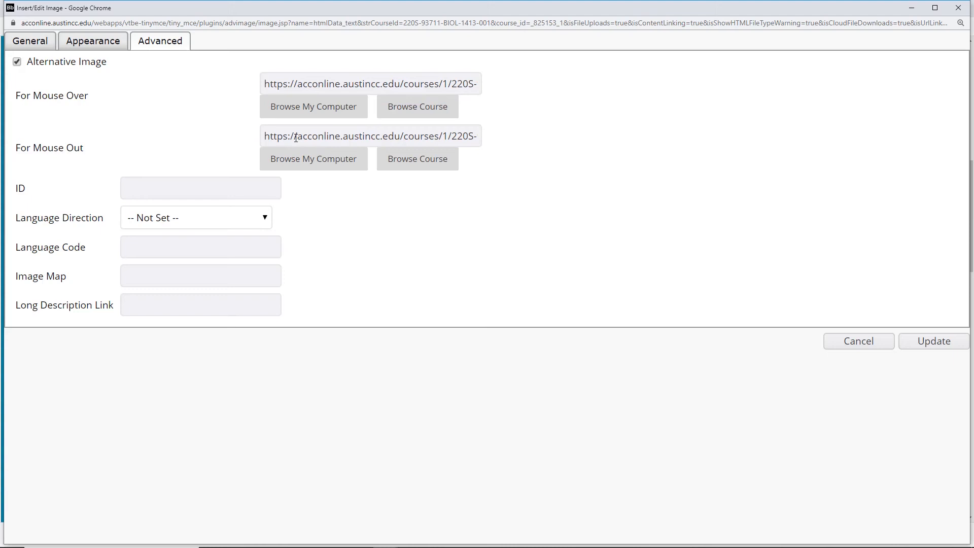
{"action": "left_click", "coordinate": [916, 340]}
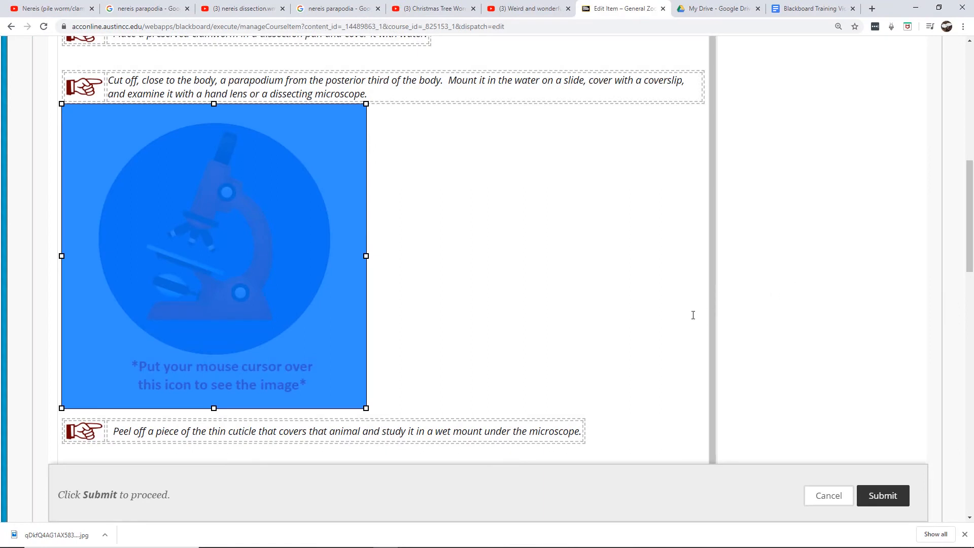
Submit the activity and hover over the microscope image on the station page to test the mouse-over swap
{"action": "left_click", "coordinate": [885, 499]}
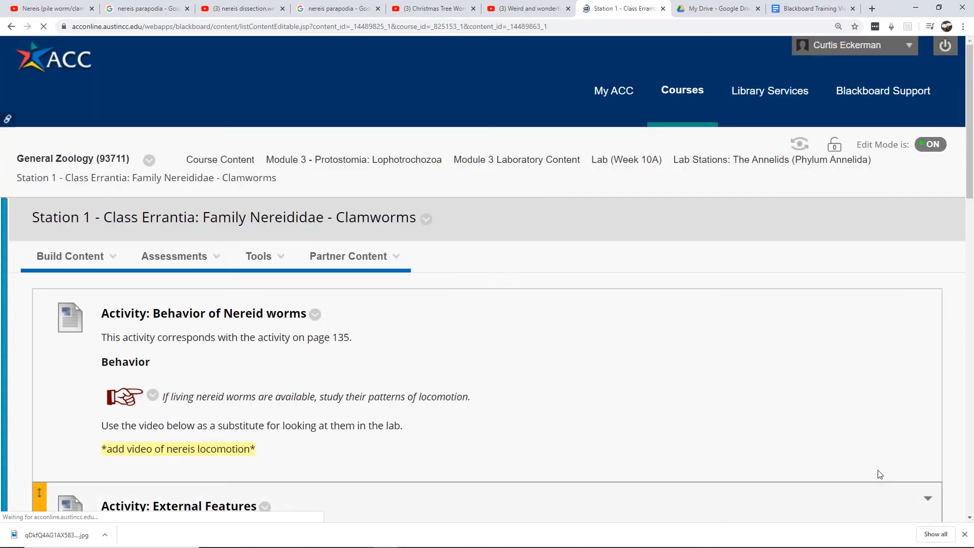
{"action": "left_click_drag", "start_coordinate": [969, 151], "coordinate": [953, 305]}
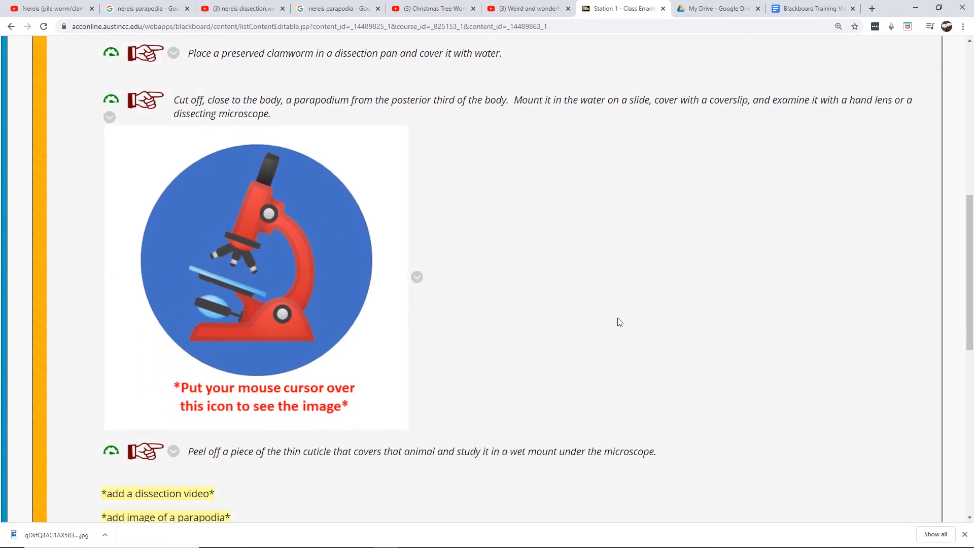
{"action": "mouse_move", "coordinate": [231, 277]}
{"action": "mouse_move", "coordinate": [287, 278]}
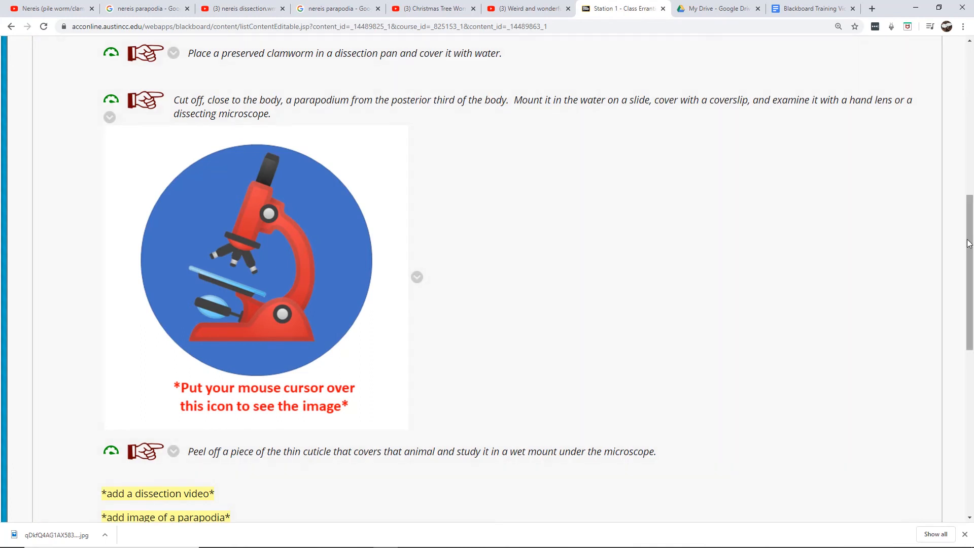
{"action": "mouse_move", "coordinate": [415, 545]}
{"action": "mouse_move", "coordinate": [300, 283]}
{"action": "left_click_drag", "start_coordinate": [971, 239], "coordinate": [970, 194]}
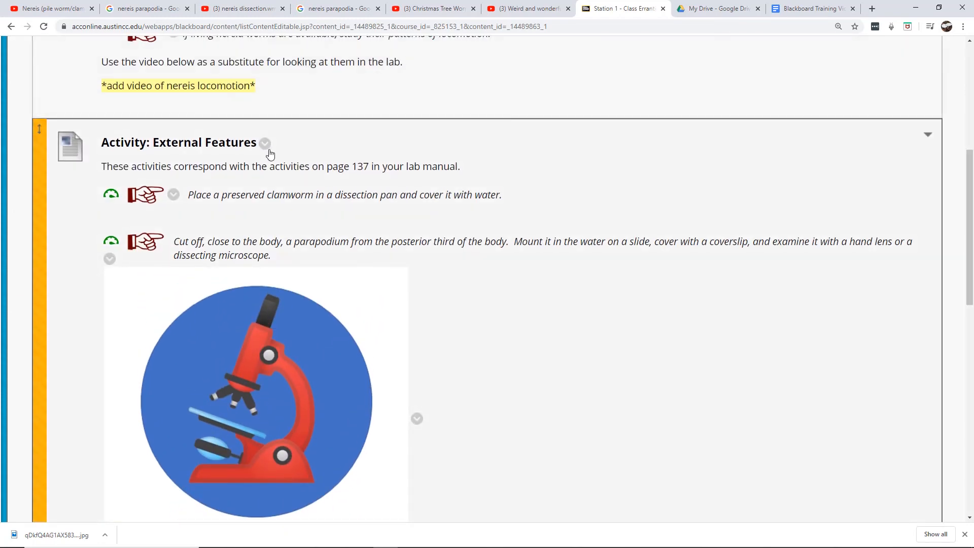
Reopen the External Features activity and delete the dissection-video and parapodia-image placeholder lines
{"action": "left_click", "coordinate": [265, 144]}
{"action": "left_click", "coordinate": [302, 230]}
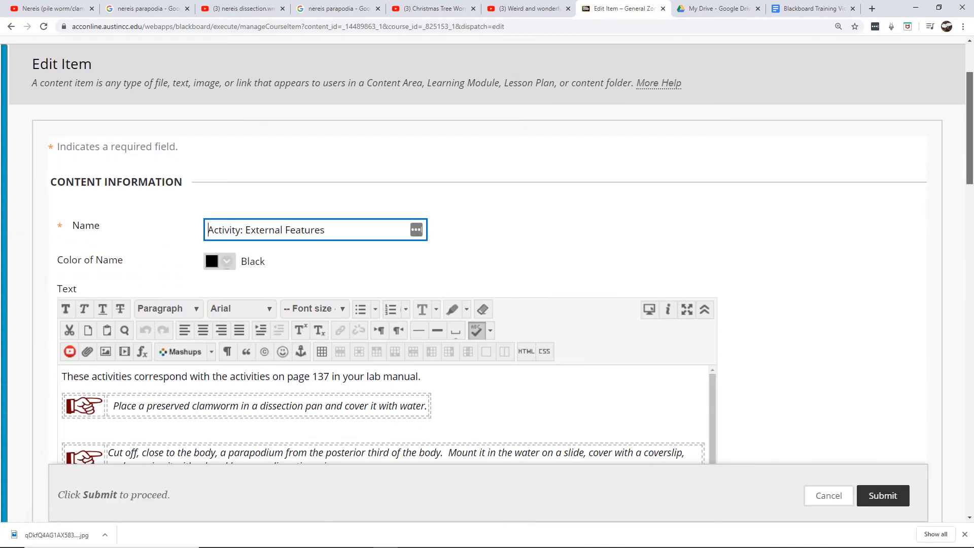
{"action": "scroll", "coordinate": [258, 337], "scroll_direction": "down", "scroll_amount": 10}
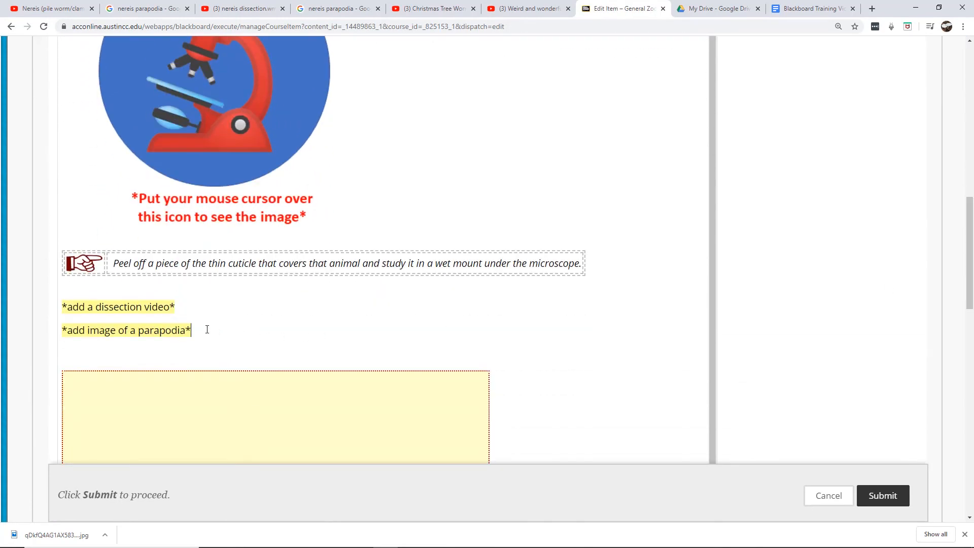
{"action": "left_click_drag", "start_coordinate": [206, 329], "coordinate": [54, 305]}
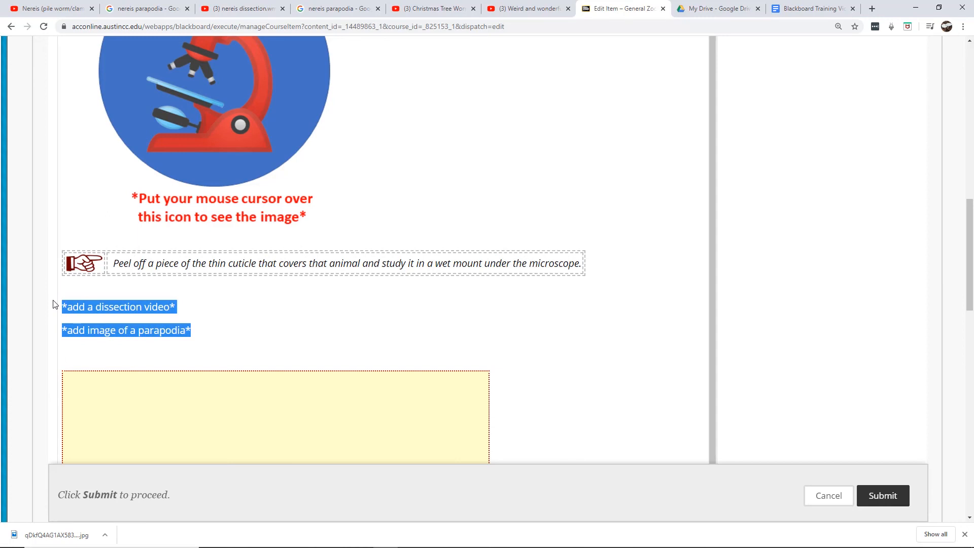
{"action": "key", "text": "BackSpace"}
{"action": "key", "text": "BackSpace"}
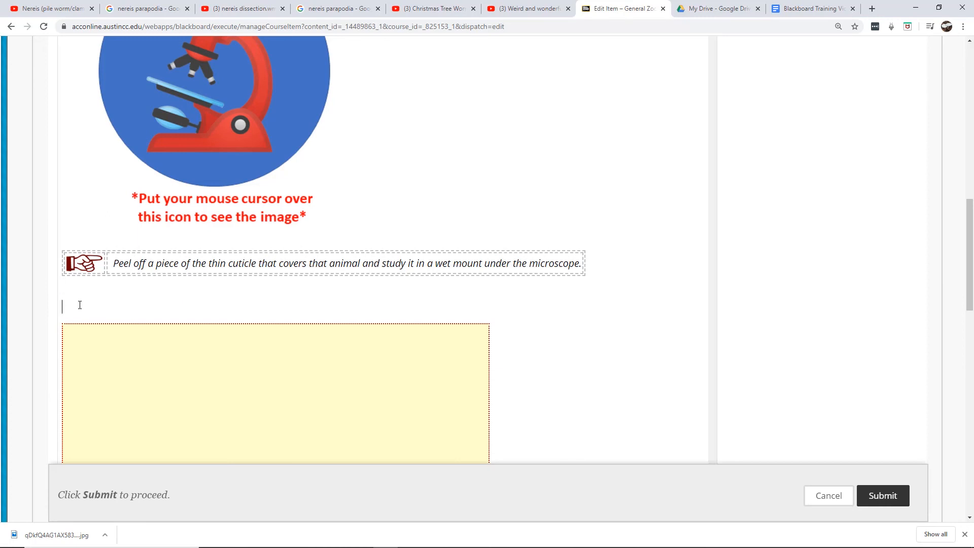
{"action": "key", "text": "BackSpace"}
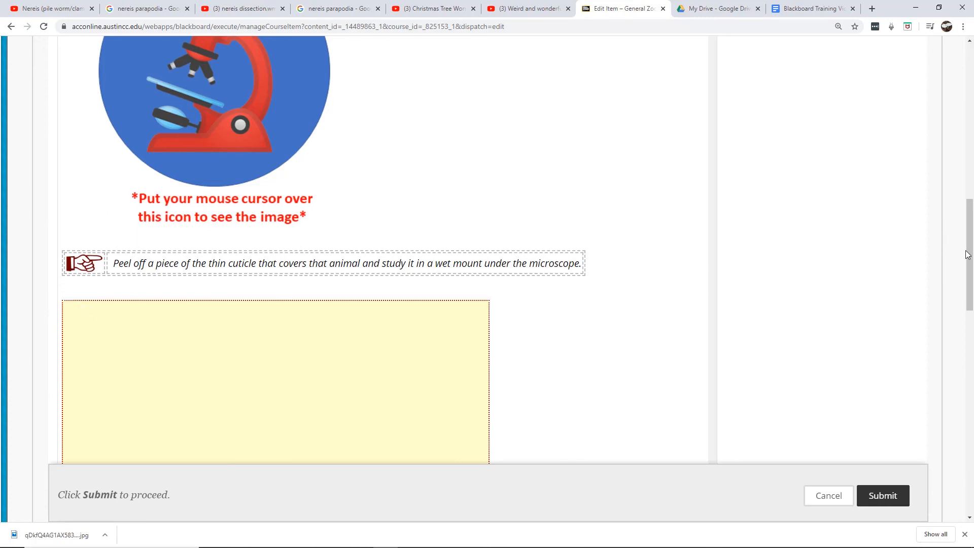
Resize the microscope image to 300 x 300 px in its image properties
{"action": "left_click_drag", "start_coordinate": [967, 254], "coordinate": [965, 196]}
{"action": "scroll", "coordinate": [297, 246], "scroll_direction": "down", "scroll_amount": 1}
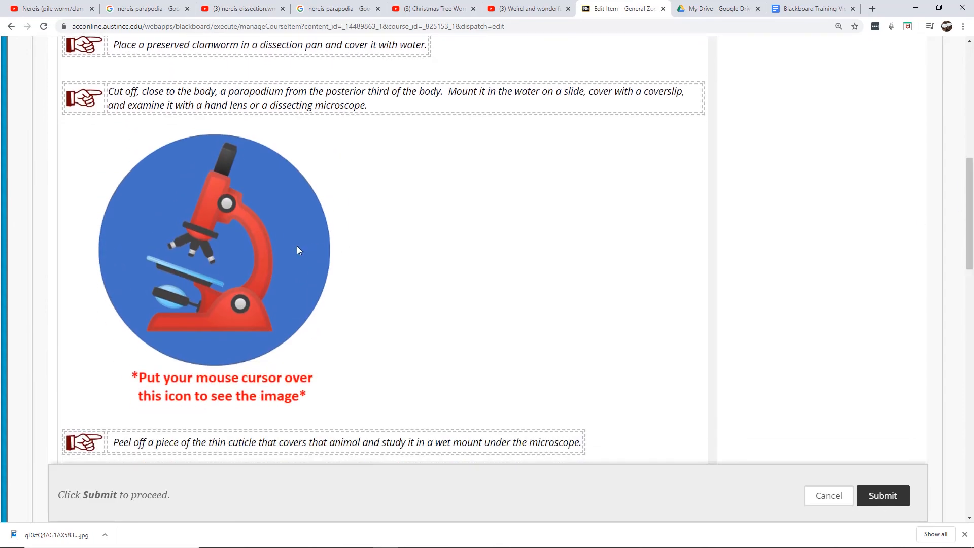
{"action": "right_click", "coordinate": [257, 253]}
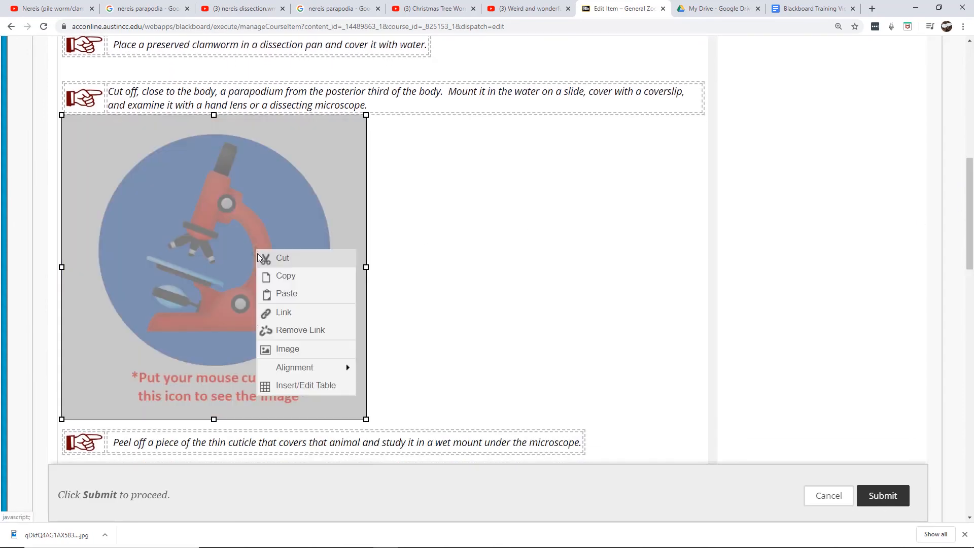
{"action": "left_click", "coordinate": [294, 347]}
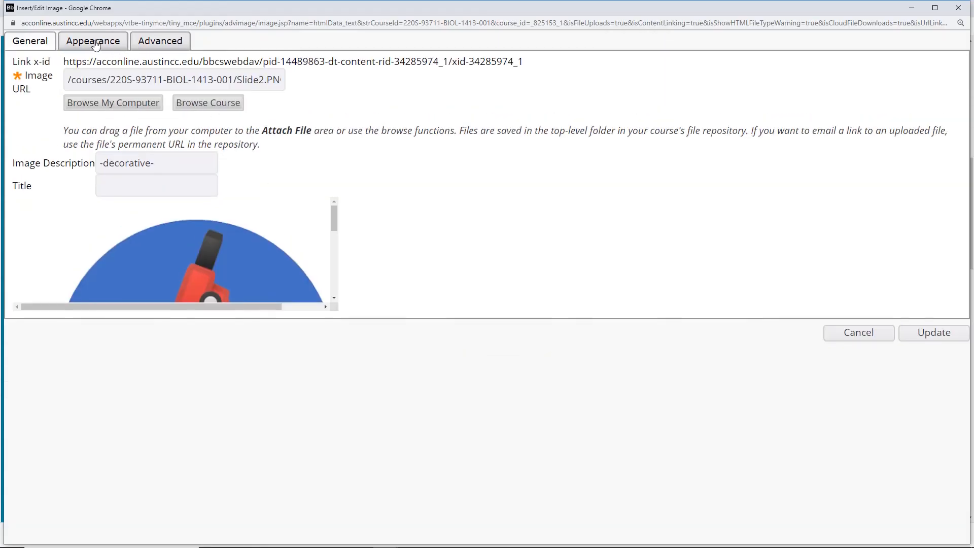
{"action": "left_click", "coordinate": [94, 45]}
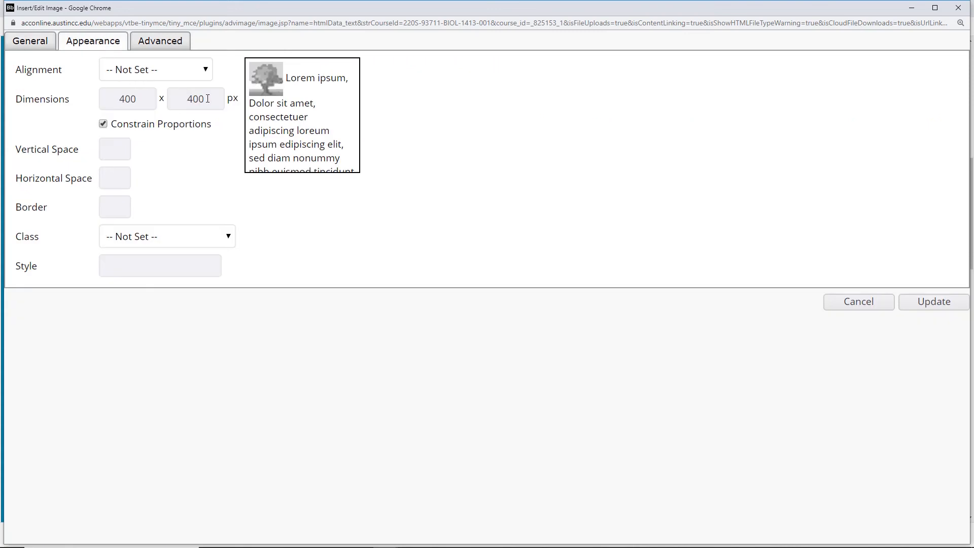
{"action": "left_click_drag", "start_coordinate": [207, 98], "coordinate": [175, 102]}
{"action": "type", "text": "300"}
{"action": "left_click", "coordinate": [135, 100]}
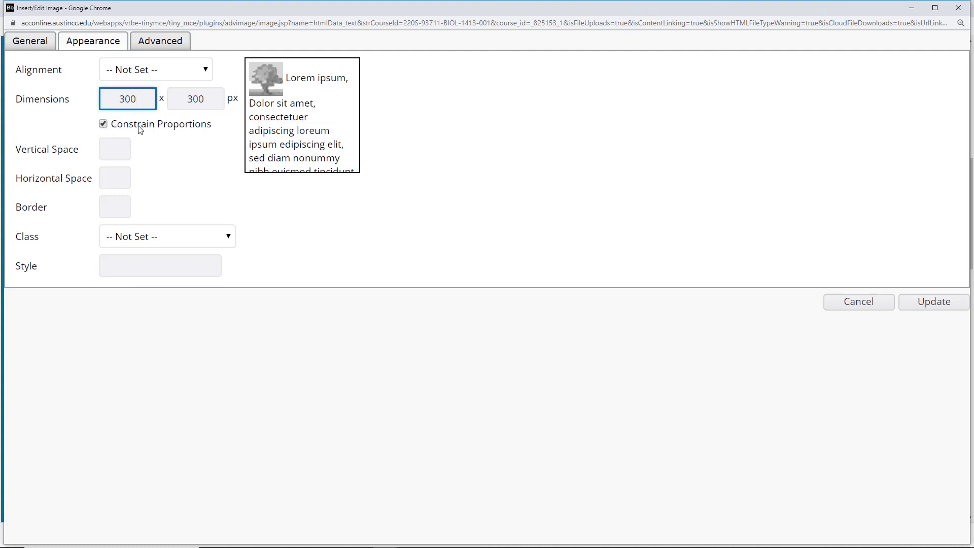
{"action": "left_click", "coordinate": [939, 303]}
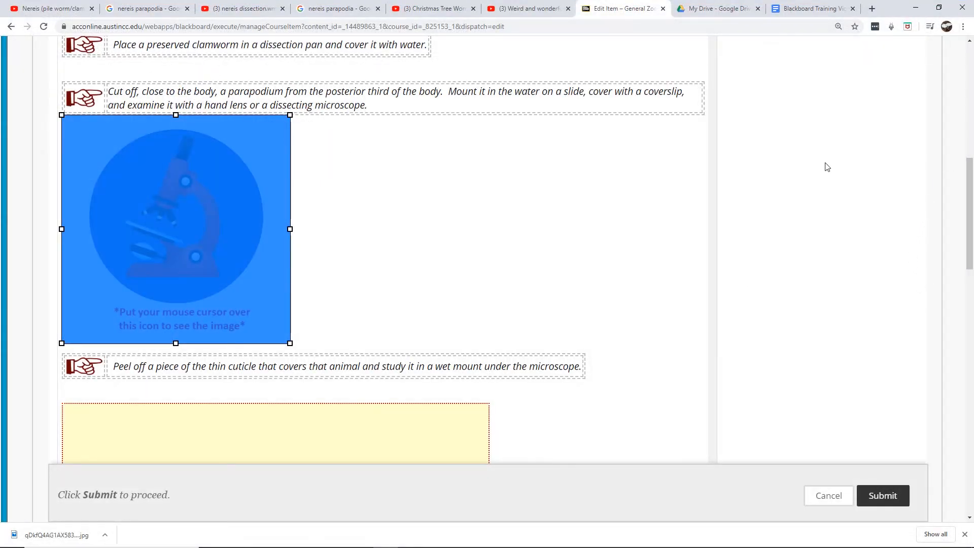
Submit the edited External Features activity
{"action": "left_click_drag", "start_coordinate": [969, 233], "coordinate": [966, 199]}
{"action": "scroll", "coordinate": [966, 198], "scroll_direction": "up", "scroll_amount": 1}
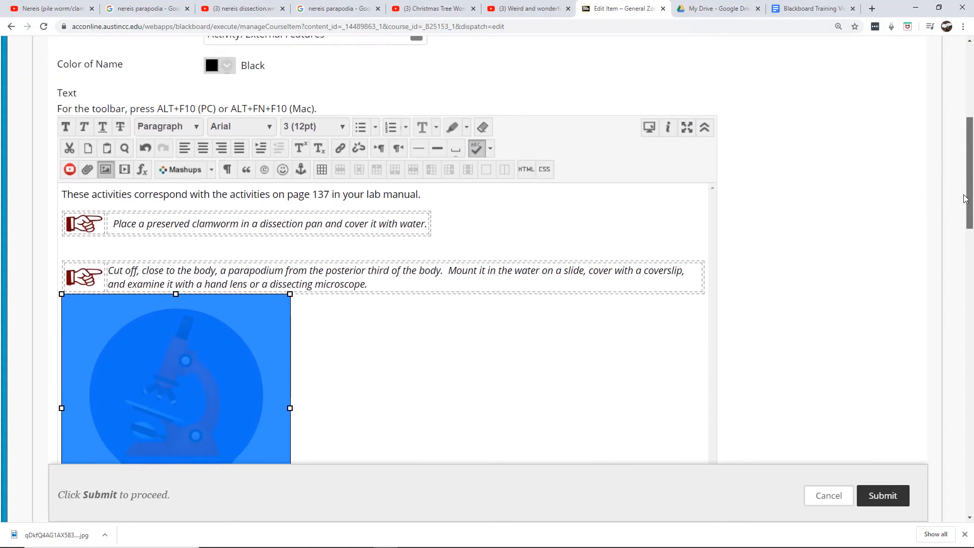
{"action": "left_click", "coordinate": [181, 228]}
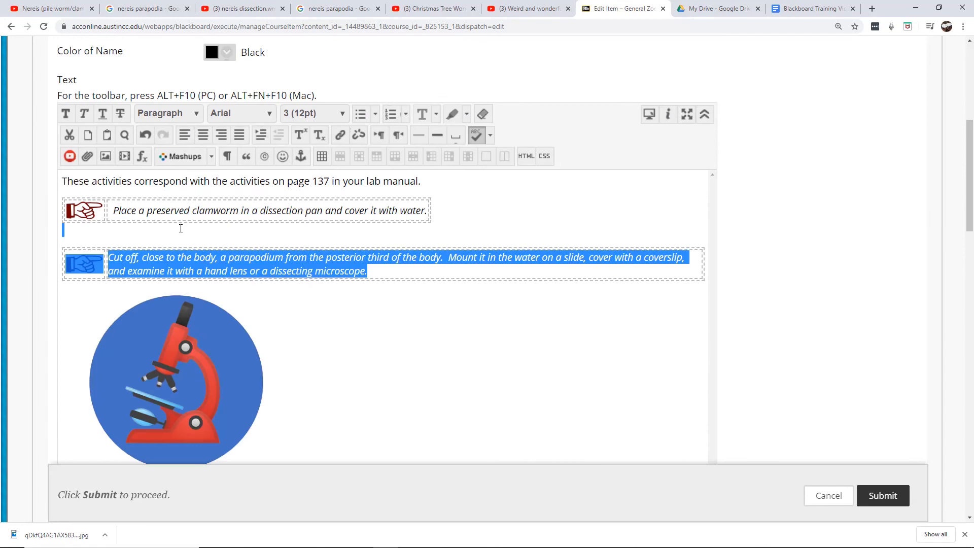
{"action": "left_click", "coordinate": [154, 234]}
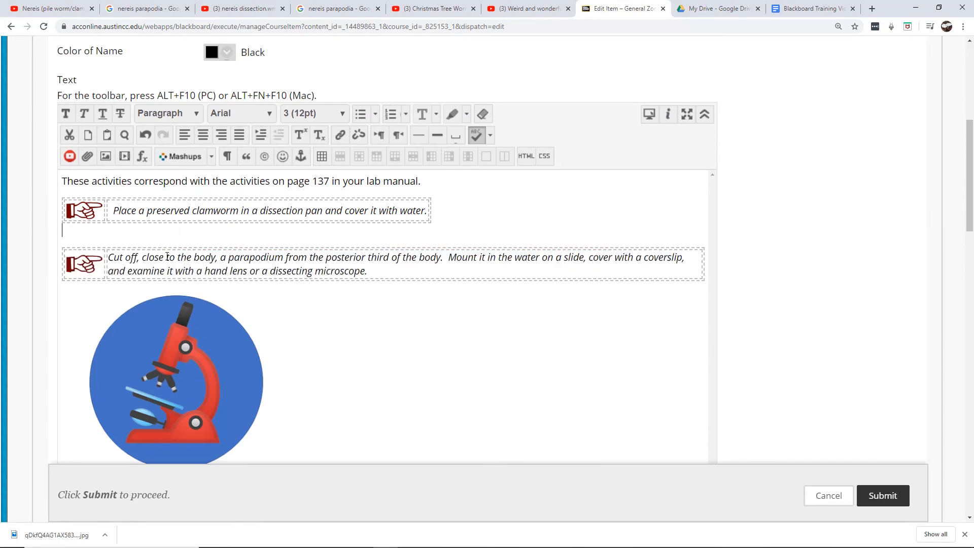
{"action": "left_click", "coordinate": [865, 495]}
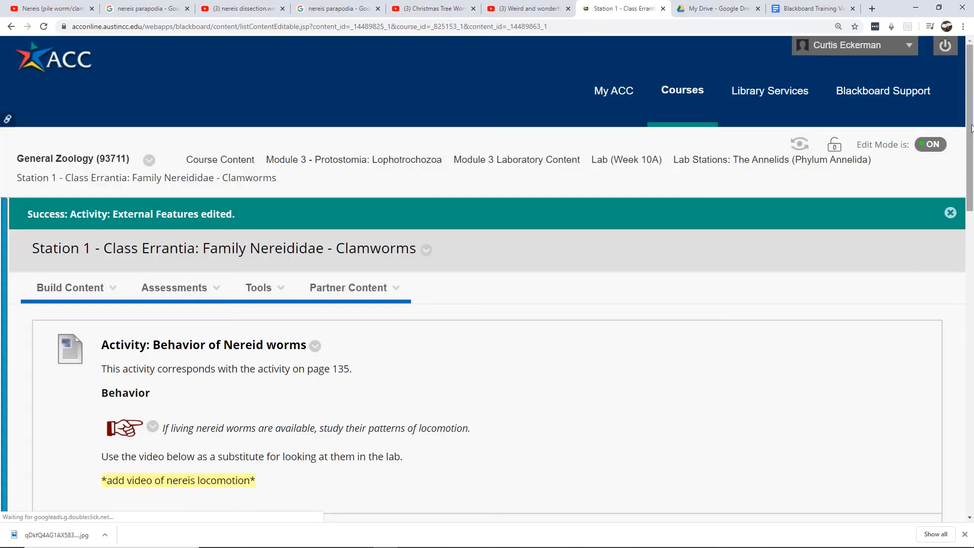
Review the updated External Features activity and open the accessibility score of the second pointing-finger symbol
{"action": "left_click_drag", "start_coordinate": [971, 121], "coordinate": [968, 280]}
{"action": "mouse_move", "coordinate": [251, 317]}
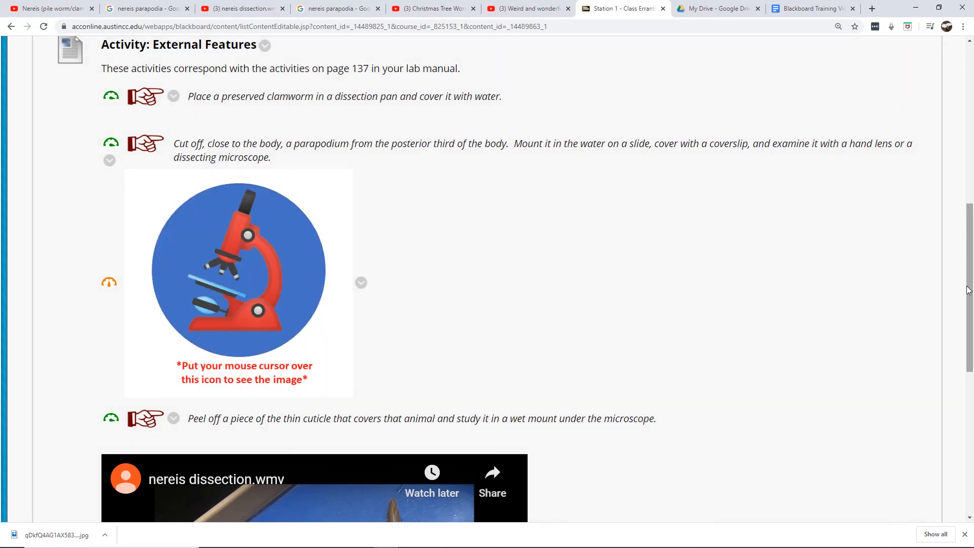
{"action": "scroll", "coordinate": [968, 290], "scroll_direction": "down", "scroll_amount": 5}
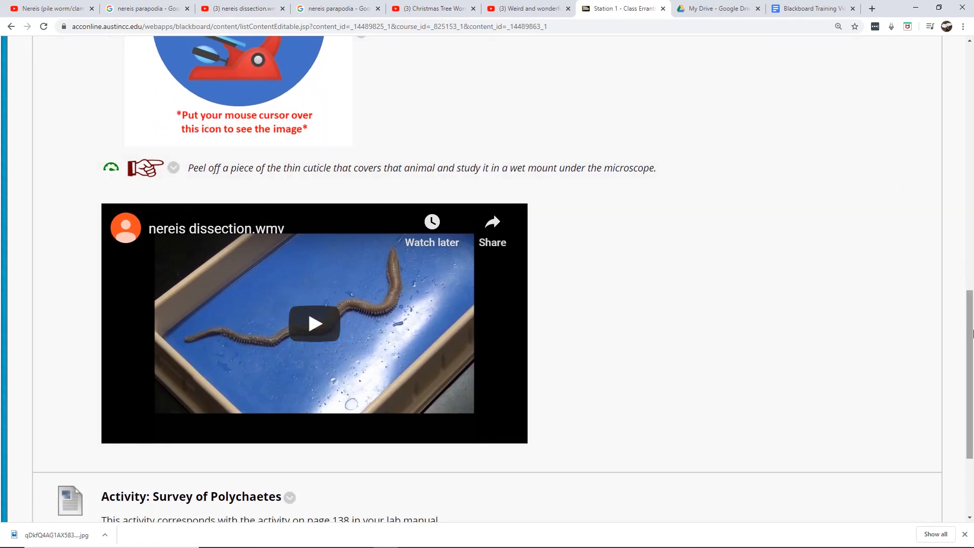
{"action": "left_click_drag", "start_coordinate": [973, 339], "coordinate": [973, 242]}
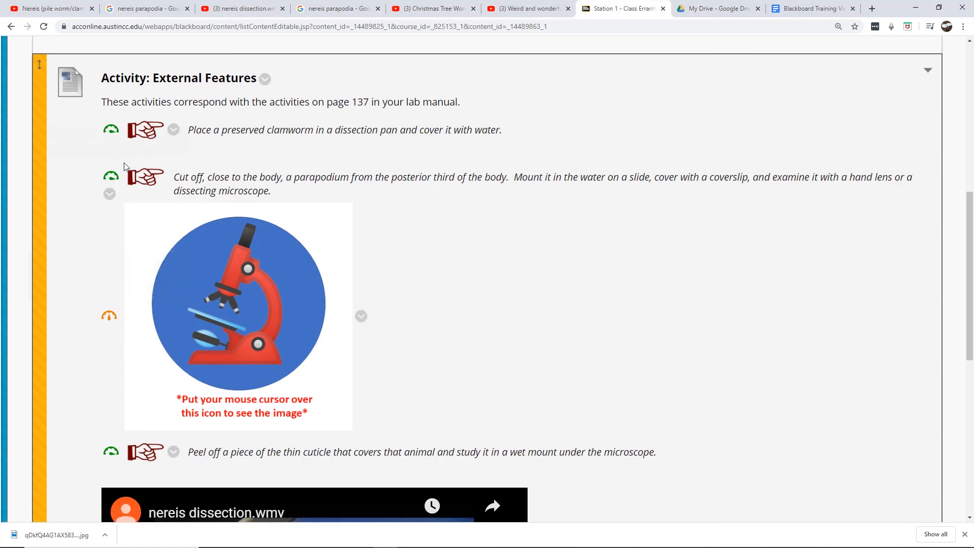
{"action": "mouse_move", "coordinate": [114, 179]}
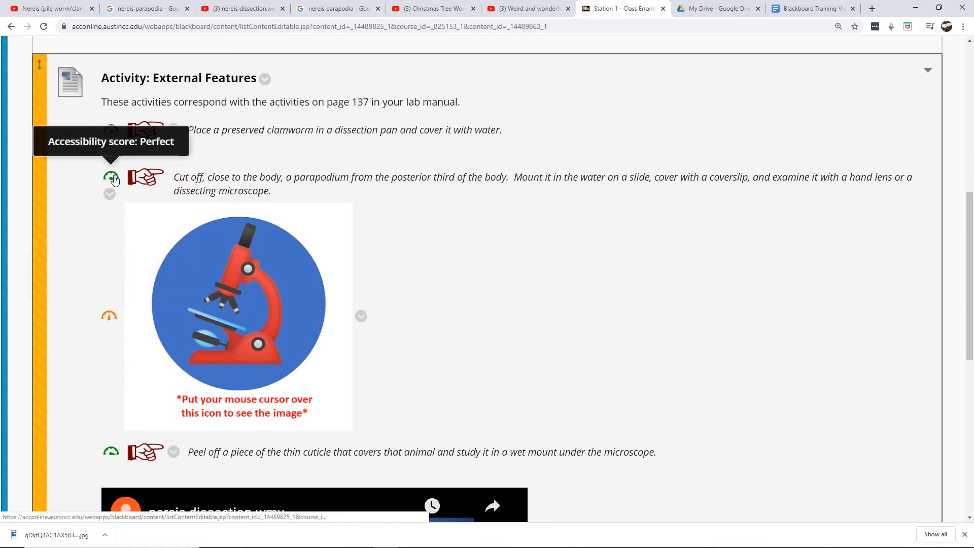
{"action": "left_click", "coordinate": [113, 177]}
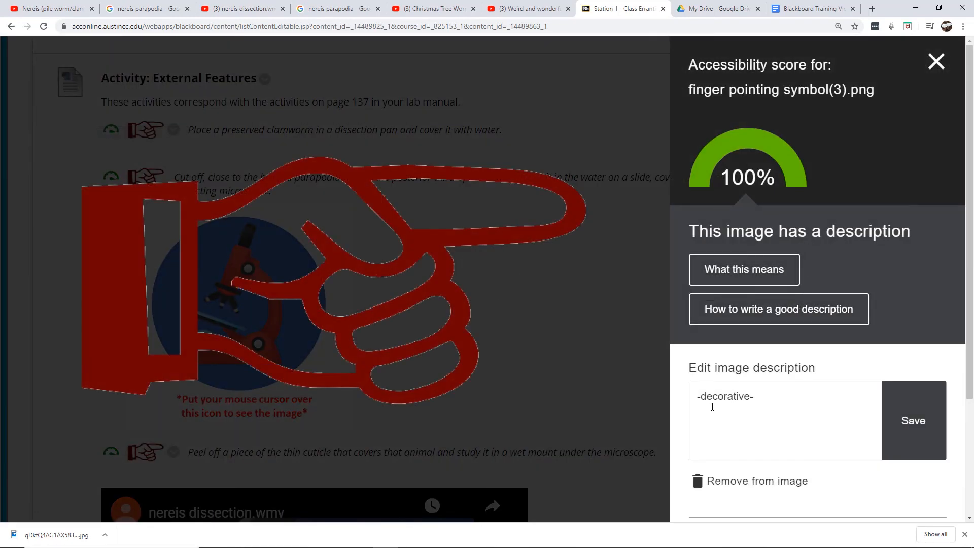
Close the accessibility panel and review the edited External Features activity and Survey of Polychaetes activity on the Station 1 page
{"action": "left_click", "coordinate": [937, 61]}
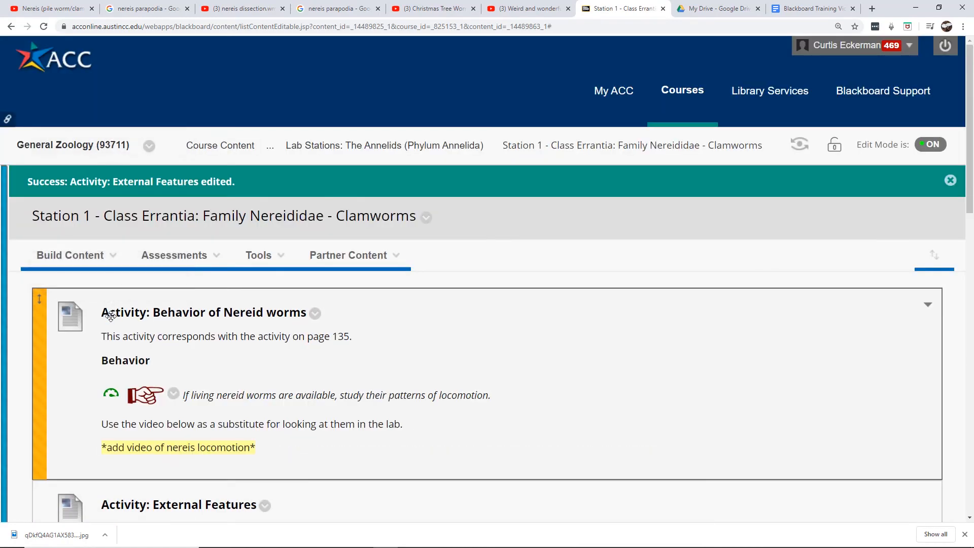
{"action": "left_click_drag", "start_coordinate": [971, 94], "coordinate": [972, 261]}
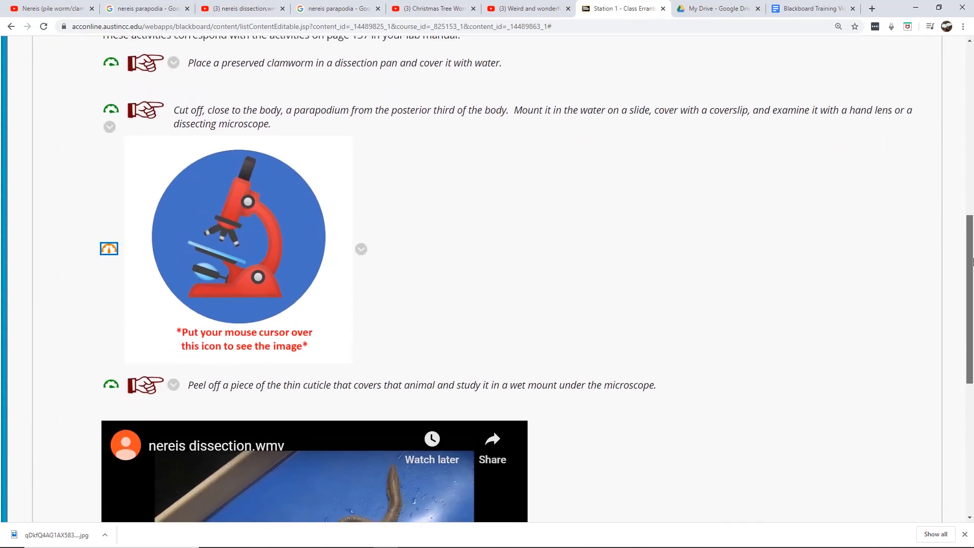
{"action": "left_click", "coordinate": [612, 263]}
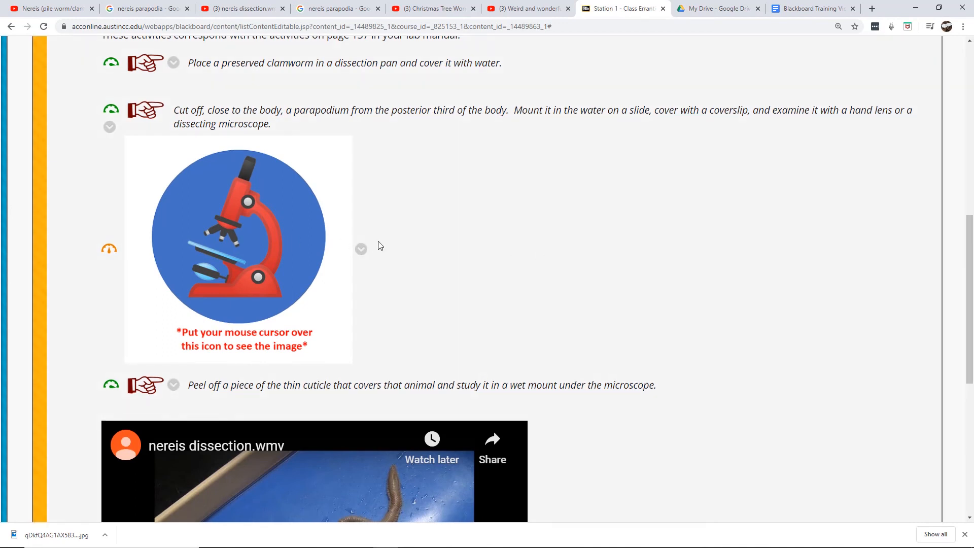
{"action": "mouse_move", "coordinate": [106, 249]}
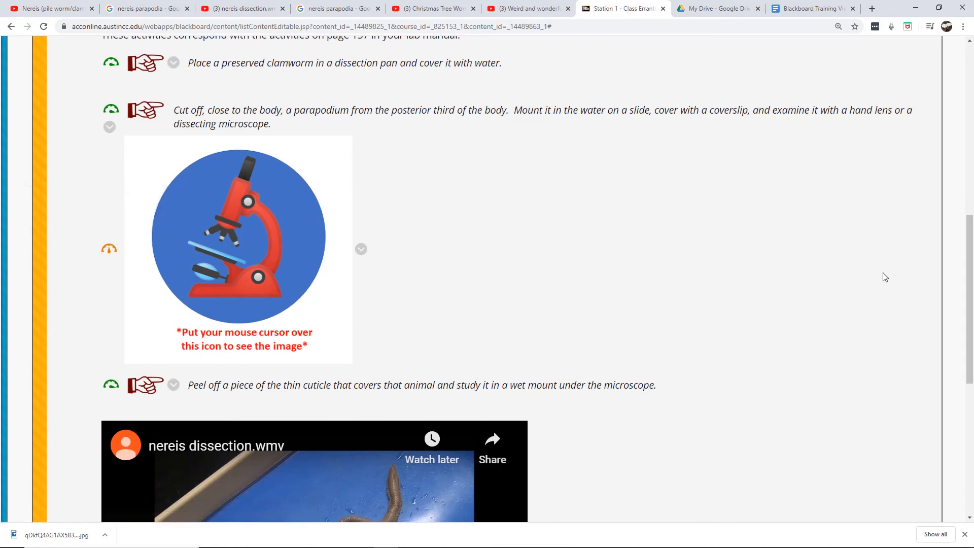
{"action": "mouse_move", "coordinate": [970, 279]}
{"action": "left_mouse_down"}
{"action": "mouse_move", "coordinate": [971, 339]}
{"action": "mouse_move", "coordinate": [972, 217]}
{"action": "mouse_move", "coordinate": [973, 316]}
{"action": "mouse_move", "coordinate": [972, 275]}
{"action": "left_mouse_up"}
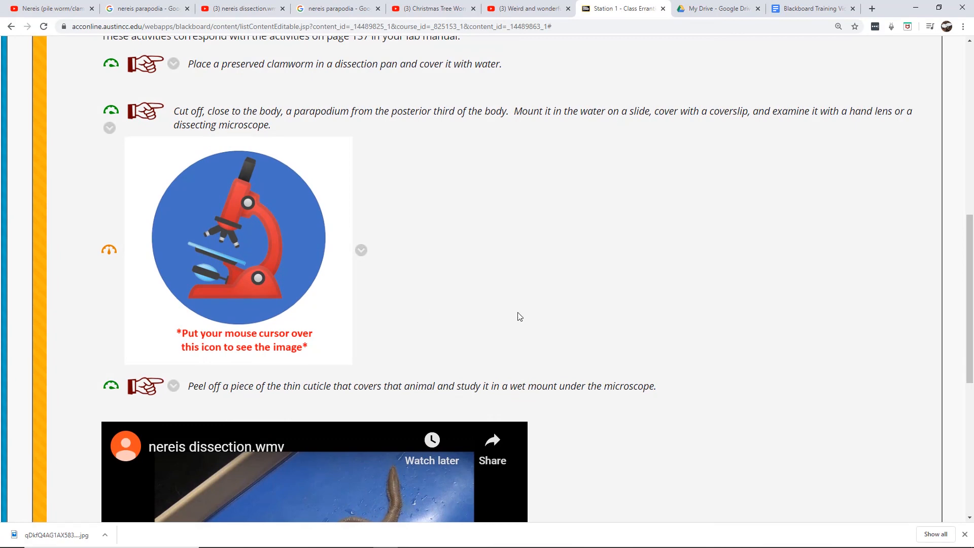
{"action": "mouse_move", "coordinate": [228, 308]}
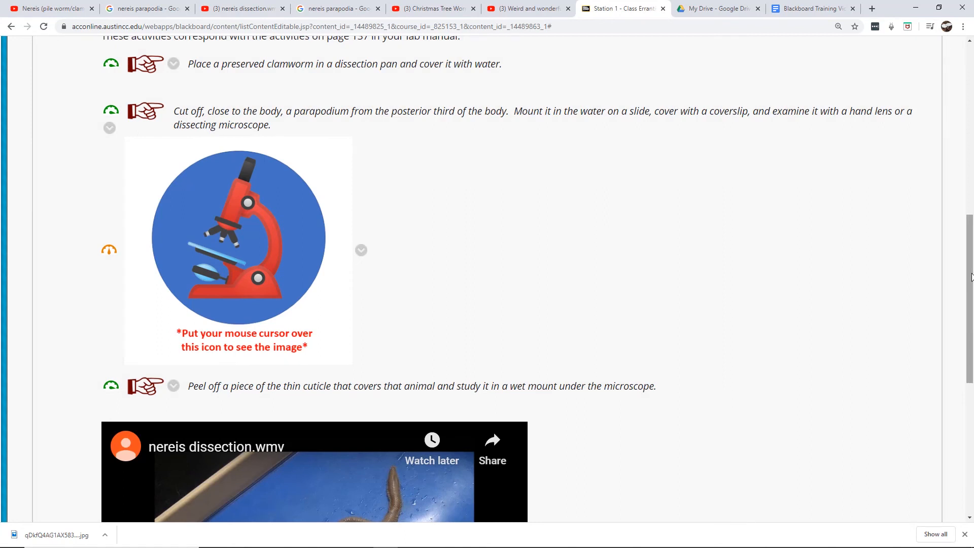
{"action": "left_click_drag", "start_coordinate": [971, 276], "coordinate": [969, 410]}
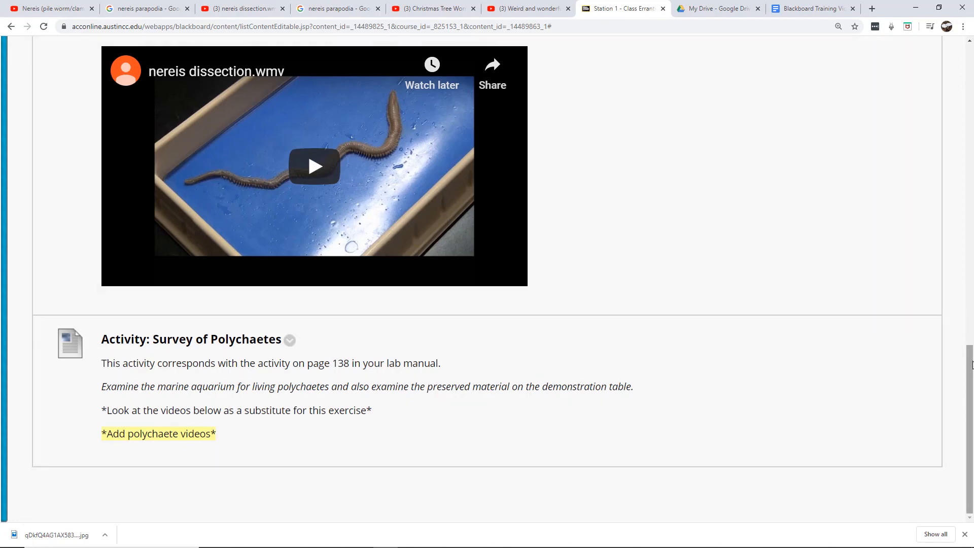
{"action": "left_click_drag", "start_coordinate": [972, 365], "coordinate": [972, 289]}
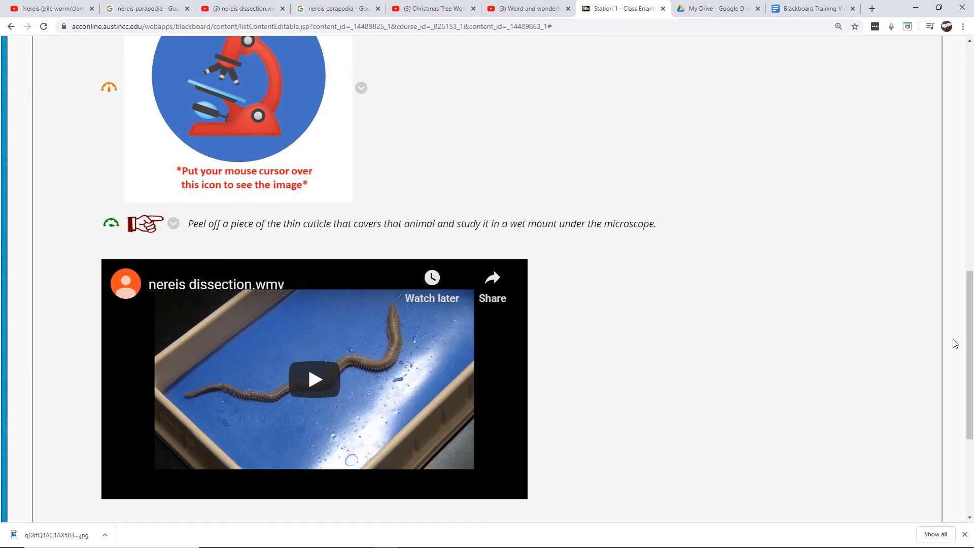
{"action": "left_click_drag", "start_coordinate": [970, 347], "coordinate": [970, 180]}
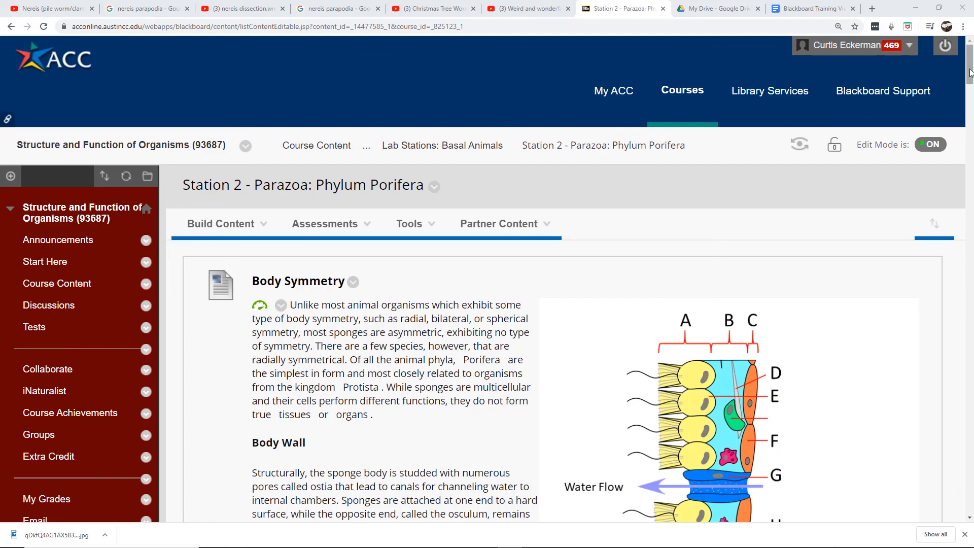
On the Station 2 Porifera page, examine the mouse-over images for the sponge body wall diagram and Leucosolenia whole mount
{"action": "left_click_drag", "start_coordinate": [970, 71], "coordinate": [971, 73]}
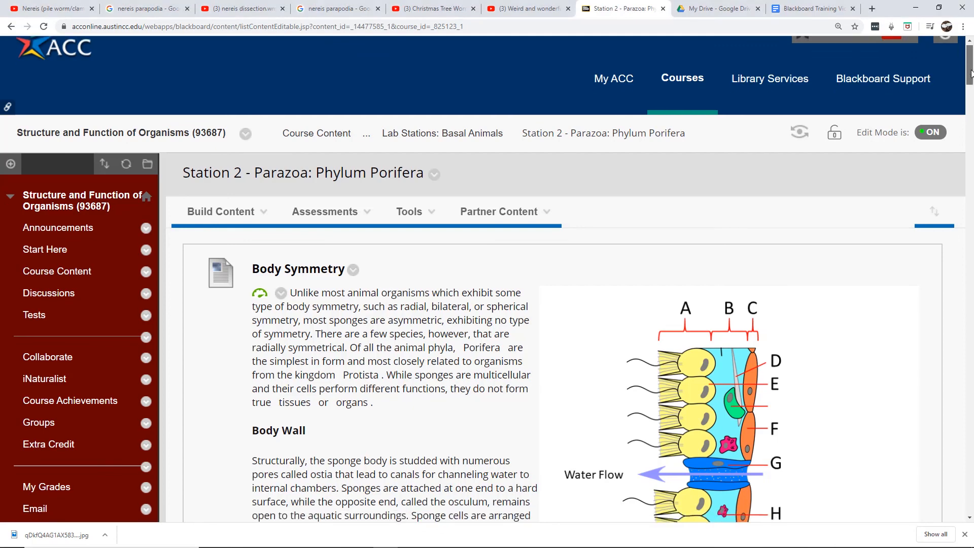
{"action": "left_click_drag", "start_coordinate": [971, 73], "coordinate": [972, 92]}
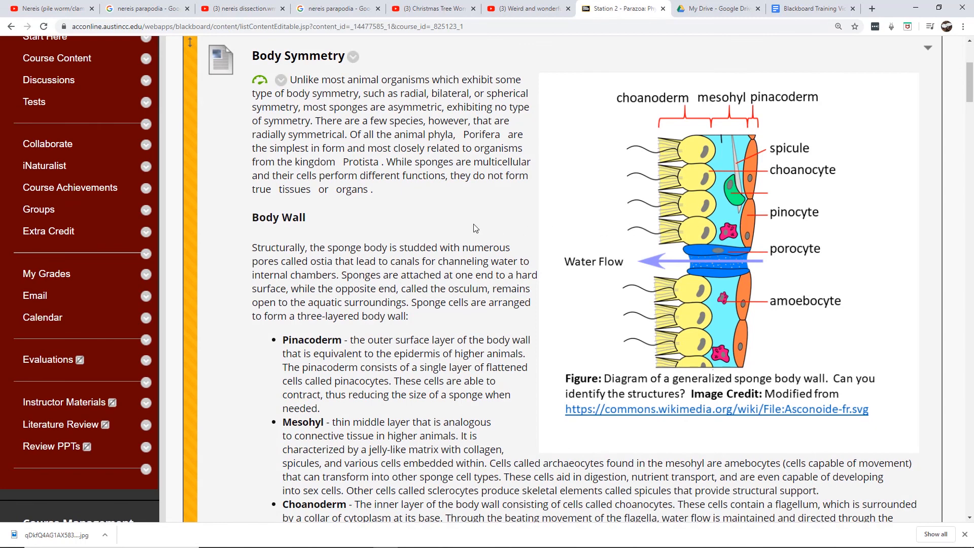
{"action": "mouse_move", "coordinate": [634, 226]}
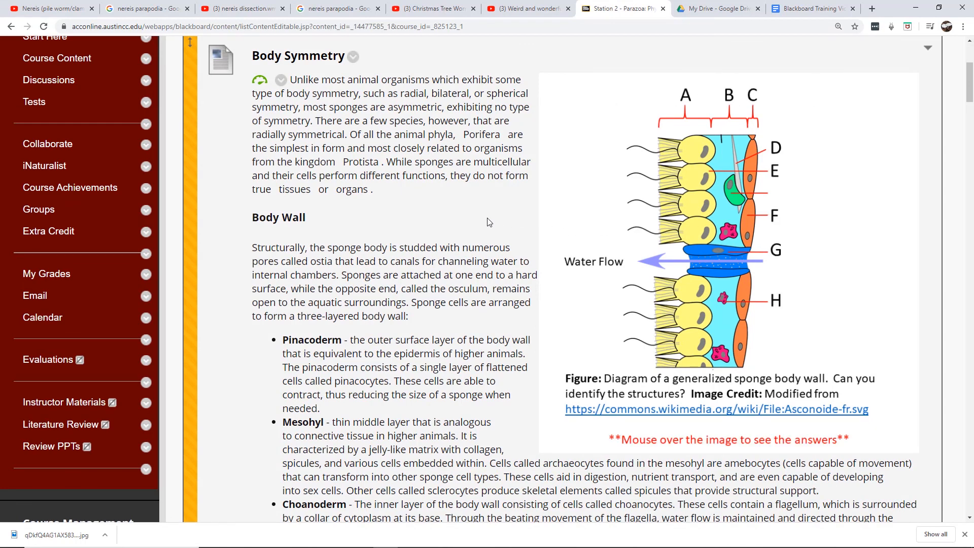
{"action": "left_click_drag", "start_coordinate": [970, 76], "coordinate": [956, 189]}
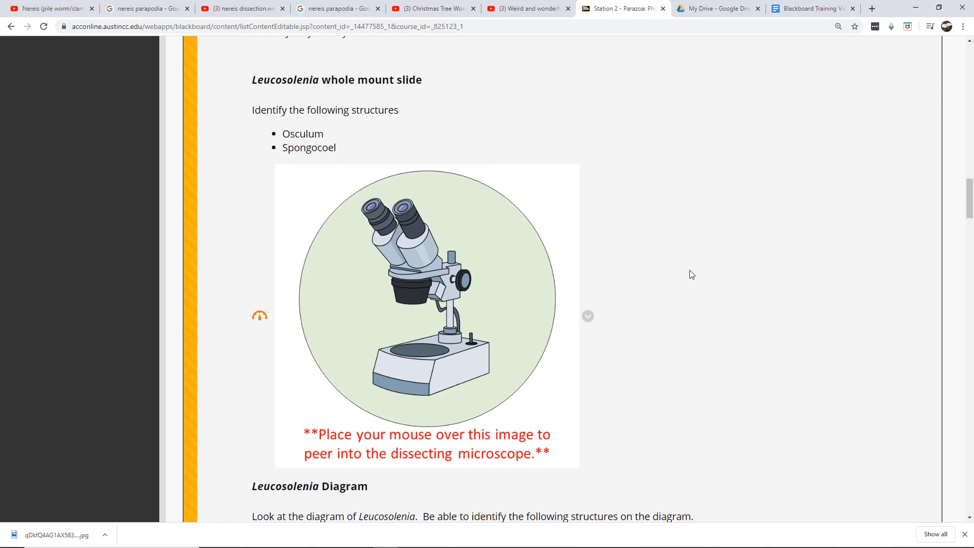
{"action": "mouse_move", "coordinate": [430, 287]}
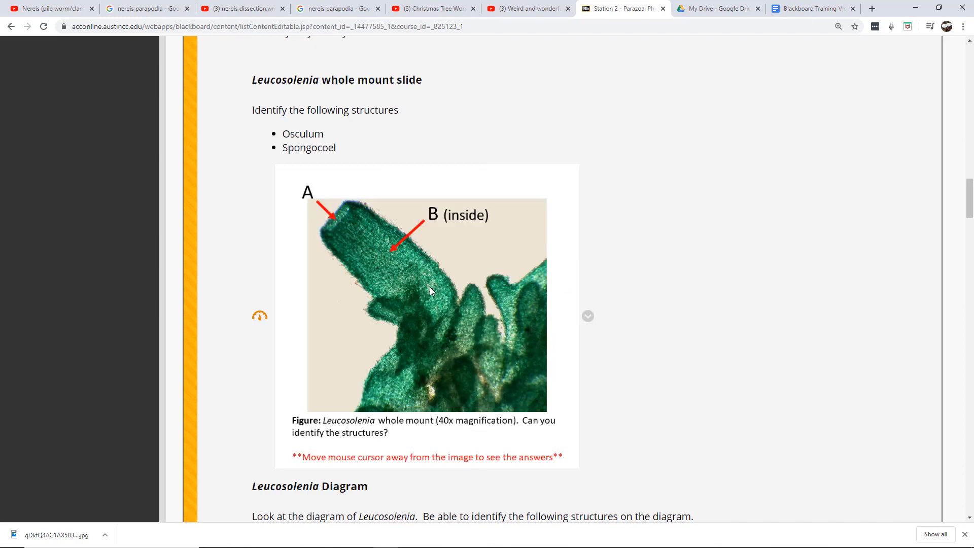
{"action": "mouse_move", "coordinate": [704, 285]}
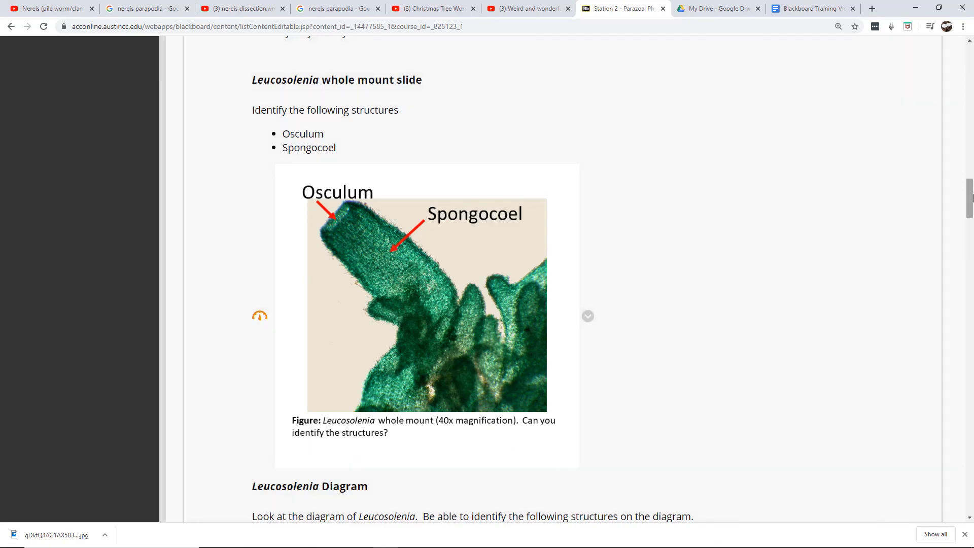
Examine the mouse-over images for the Grantia specimen jar and the 40X and 100x microscope cross sections
{"action": "left_click_drag", "start_coordinate": [972, 198], "coordinate": [966, 296]}
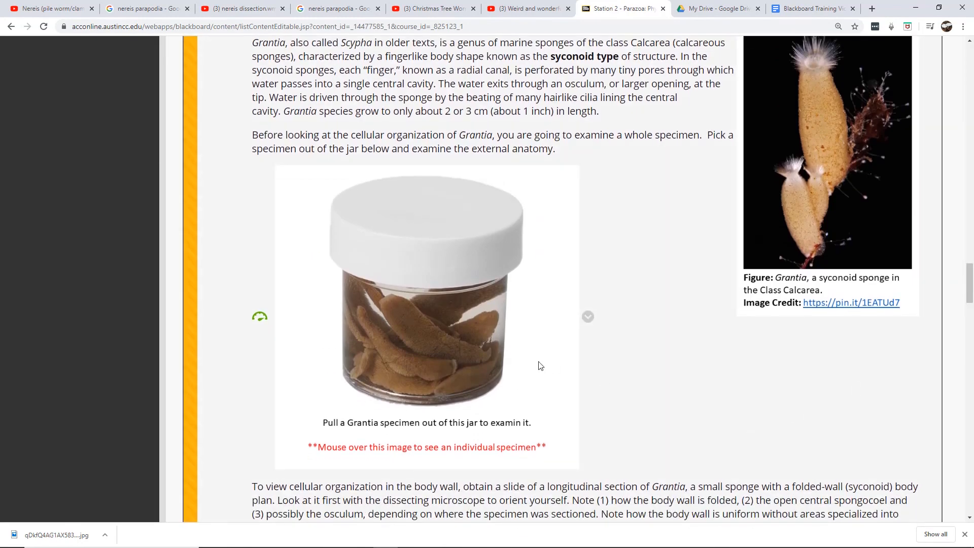
{"action": "mouse_move", "coordinate": [475, 344]}
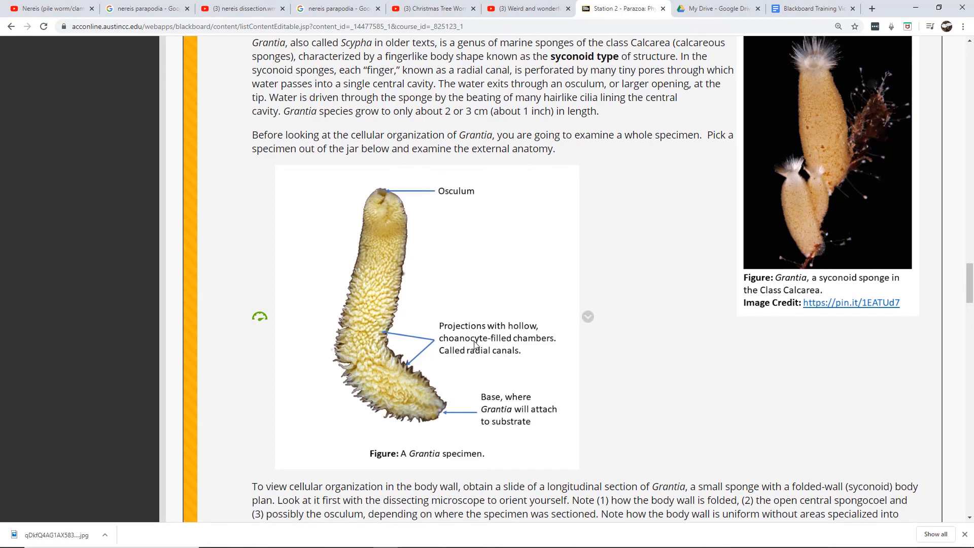
{"action": "left_click_drag", "start_coordinate": [970, 277], "coordinate": [965, 356]}
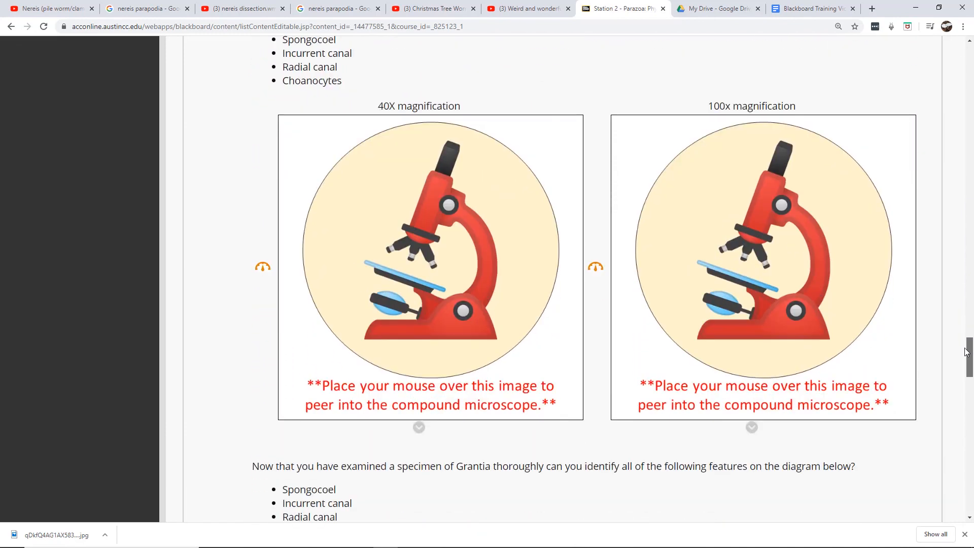
{"action": "mouse_move", "coordinate": [865, 349]}
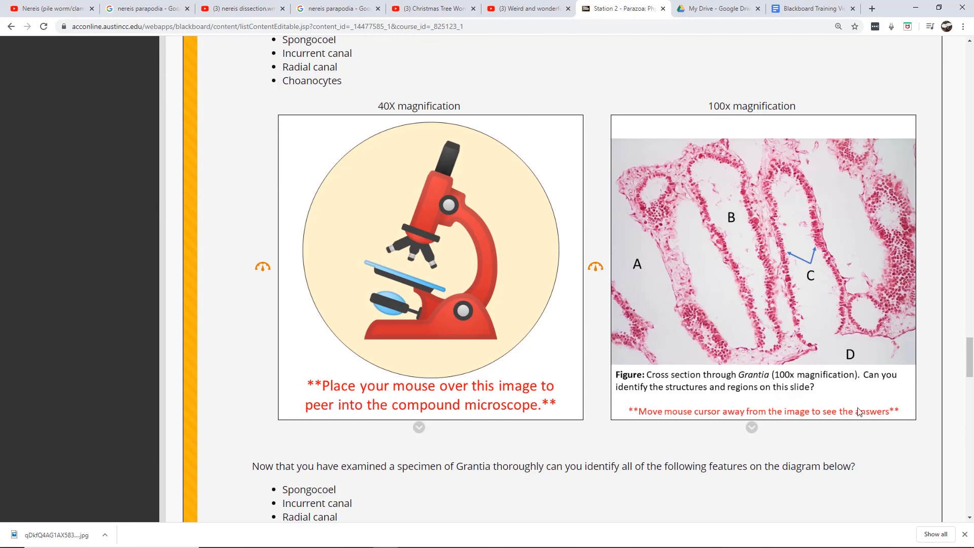
{"action": "mouse_move", "coordinate": [858, 436]}
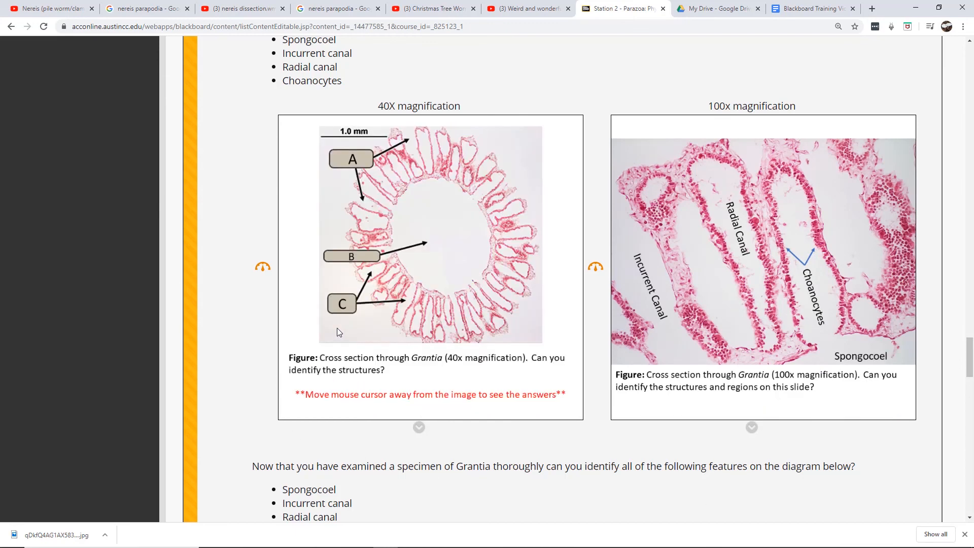
{"action": "mouse_move", "coordinate": [227, 376]}
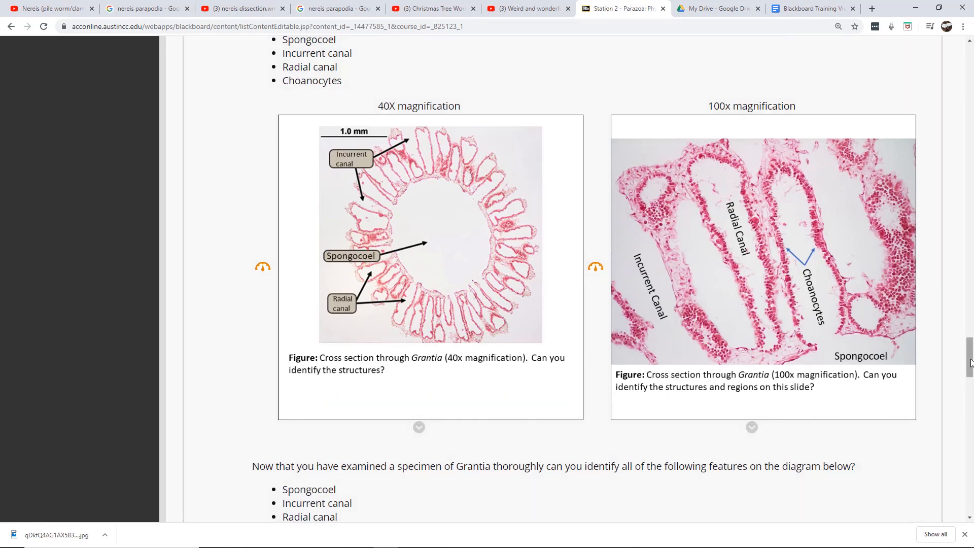
{"action": "left_click_drag", "start_coordinate": [972, 364], "coordinate": [970, 393]}
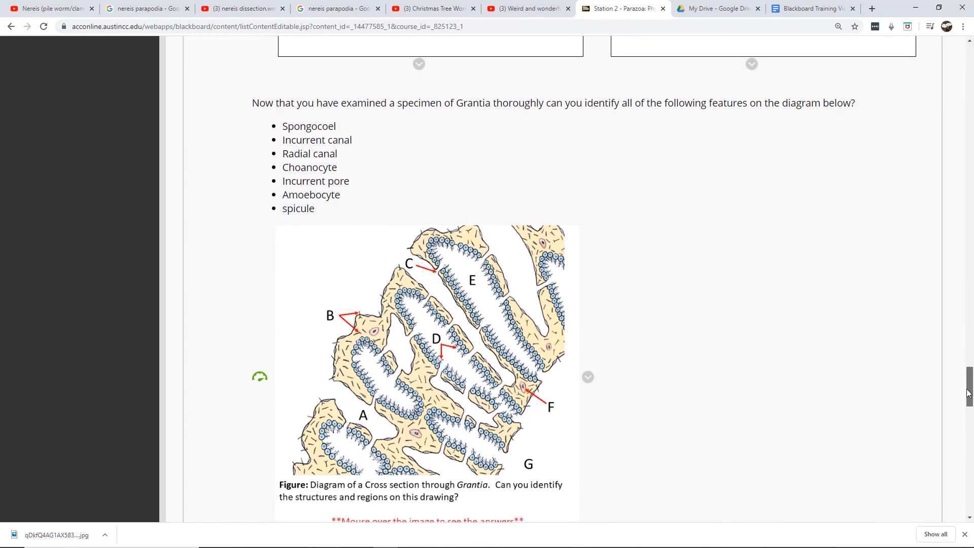
{"action": "left_click_drag", "start_coordinate": [969, 393], "coordinate": [971, 358]}
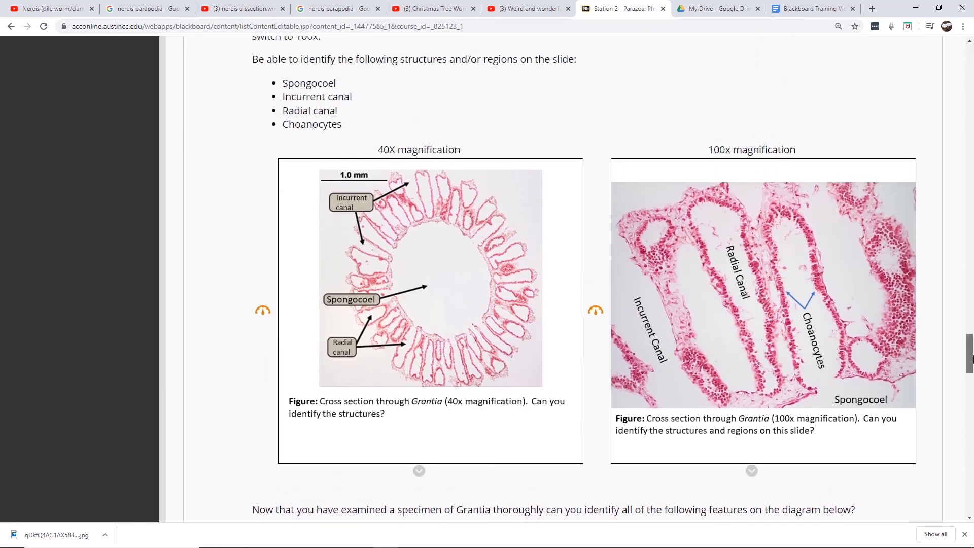